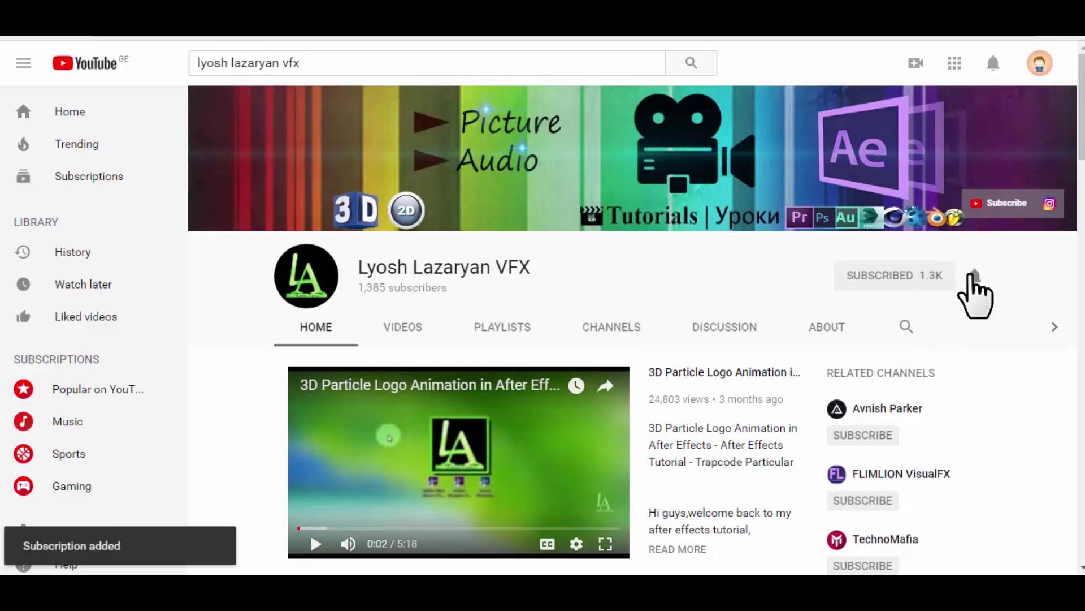
click(974, 276)
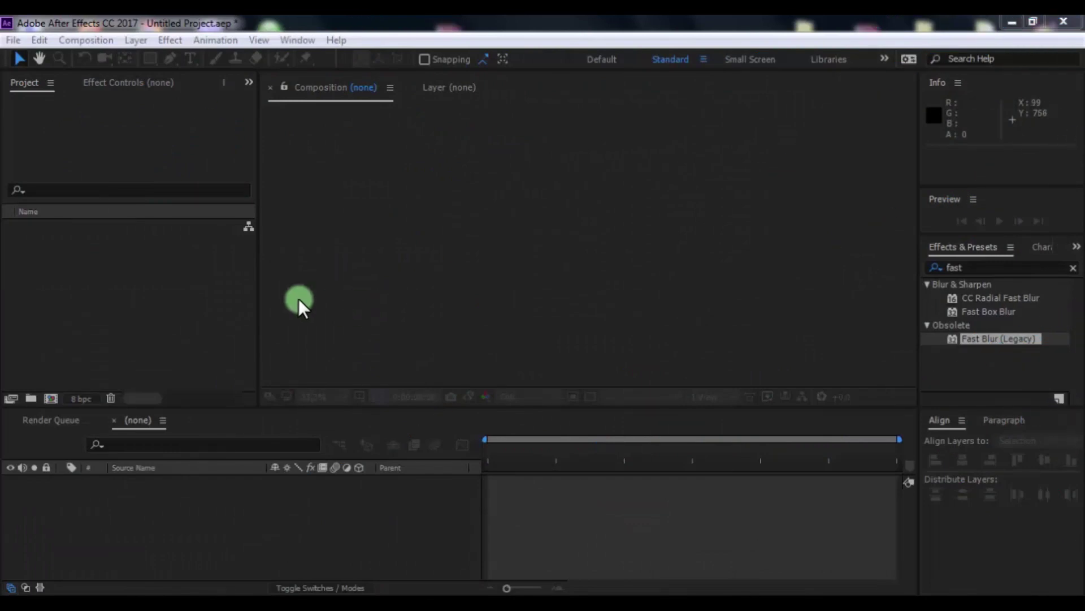
Step: Create a composition named "AE Titles" at 1920 x 1080 px, 30 frames per second and a duration of 0:00:04:00
click(99, 41)
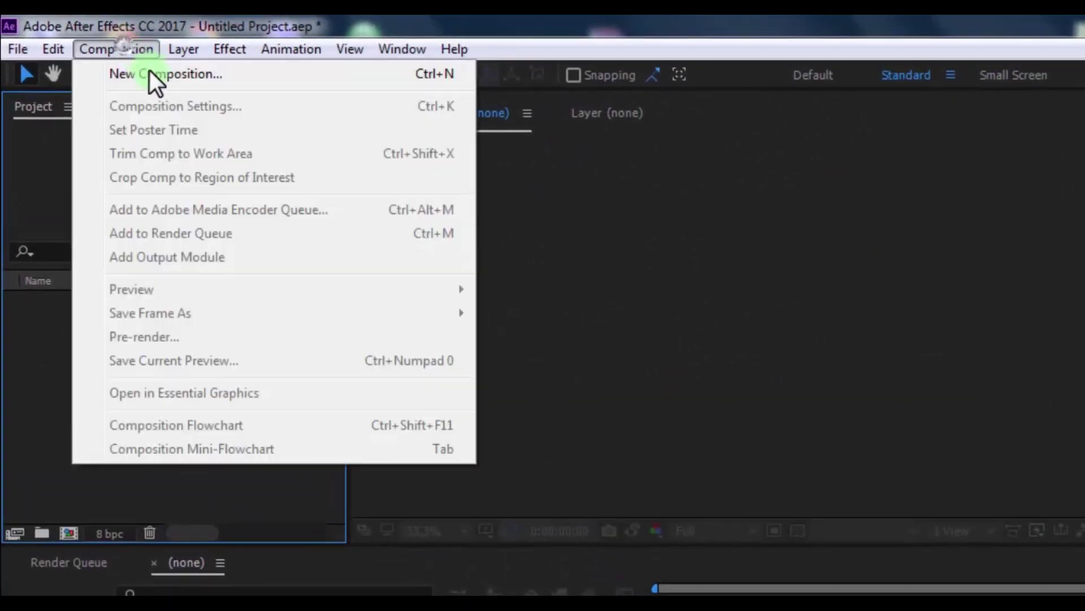
click(116, 59)
text(AE )
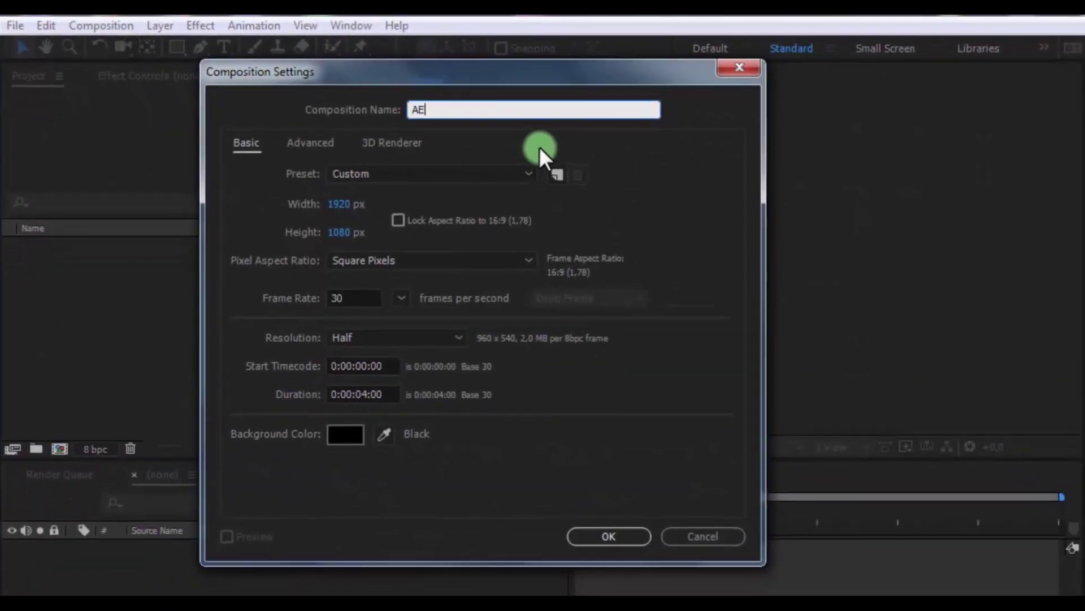
text(Titles)
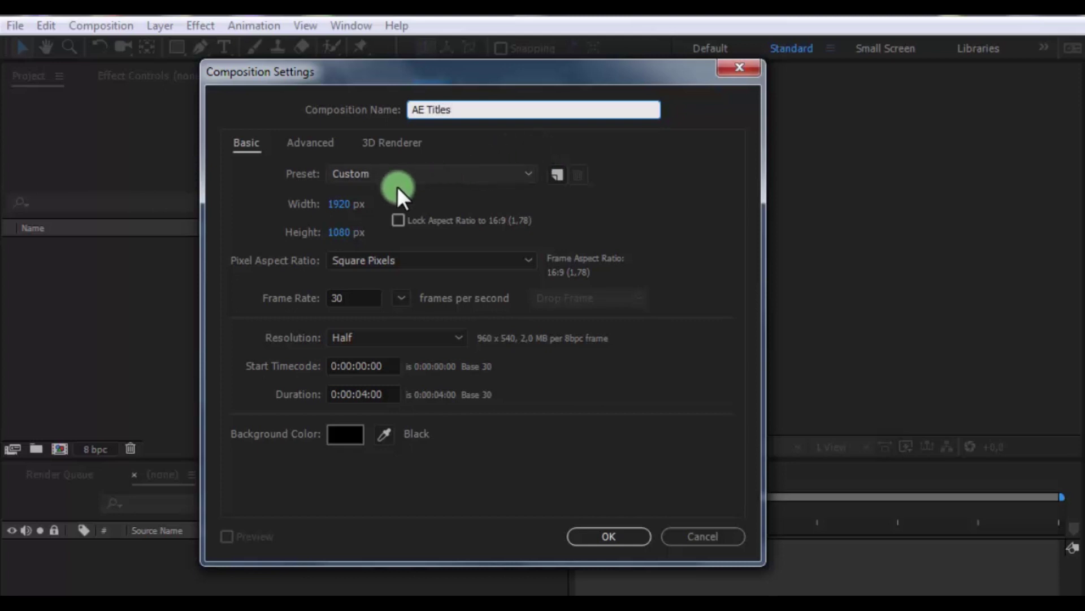
click(342, 204)
key(Tab)
key(Tab)
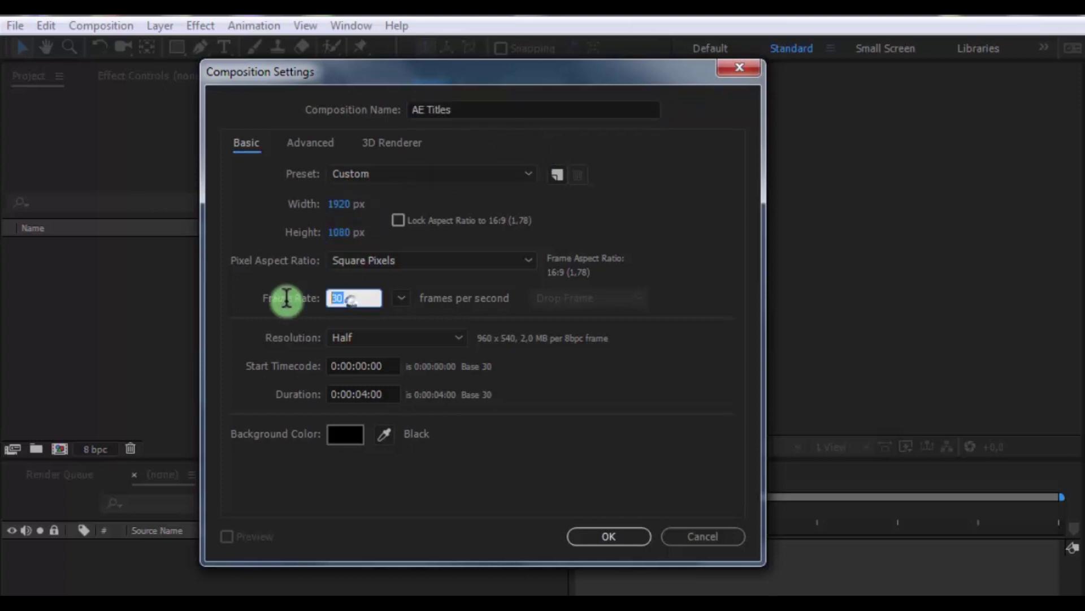
click(396, 395)
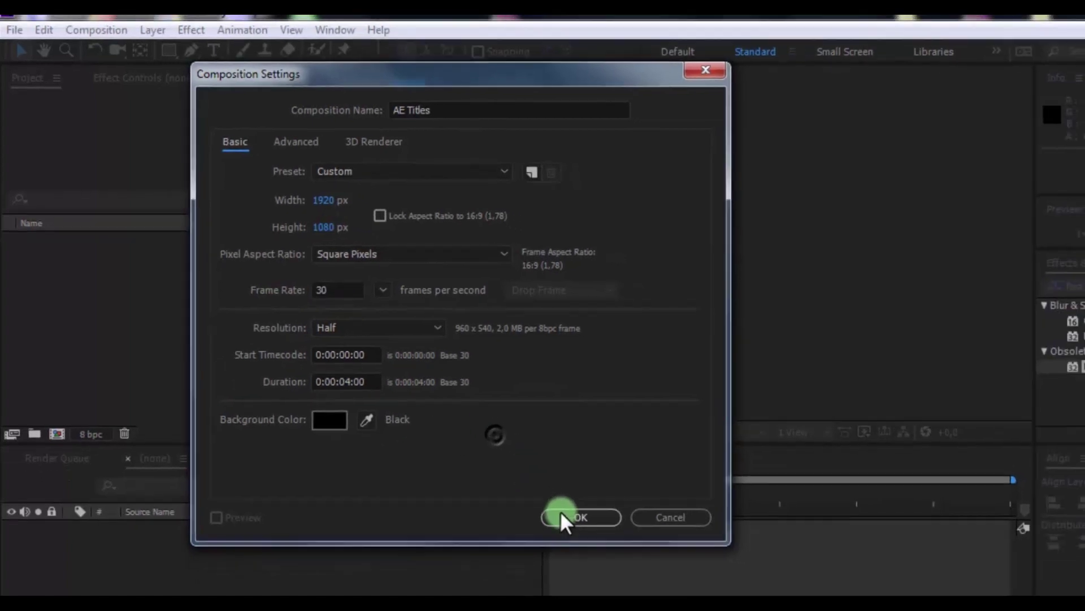
click(582, 536)
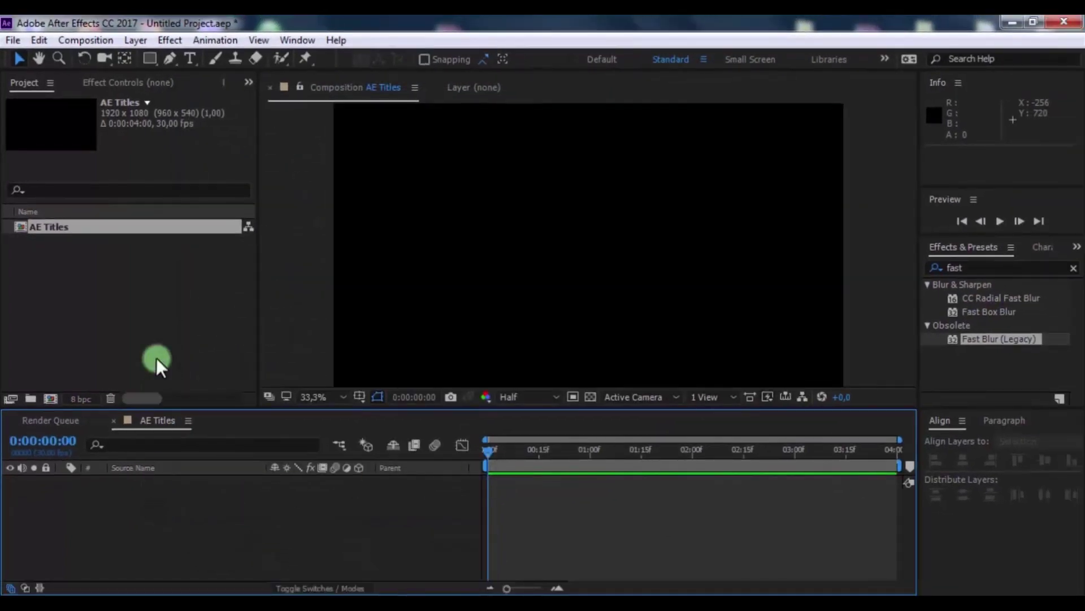
Step: Add a text layer reading "FASTER" near the middle of the composition
click(191, 58)
click(491, 264)
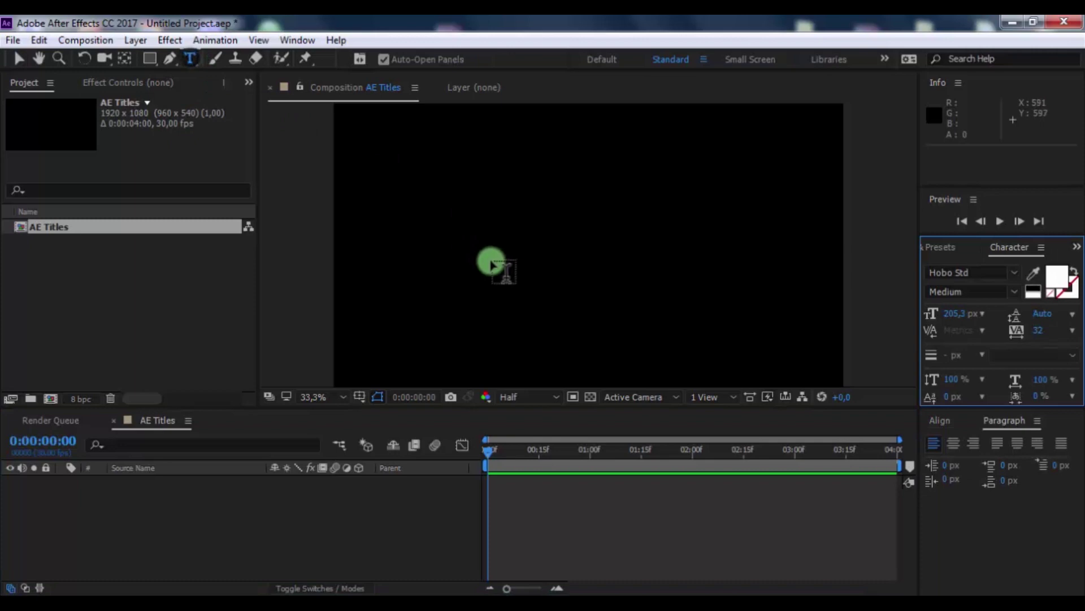
text(FASTER)
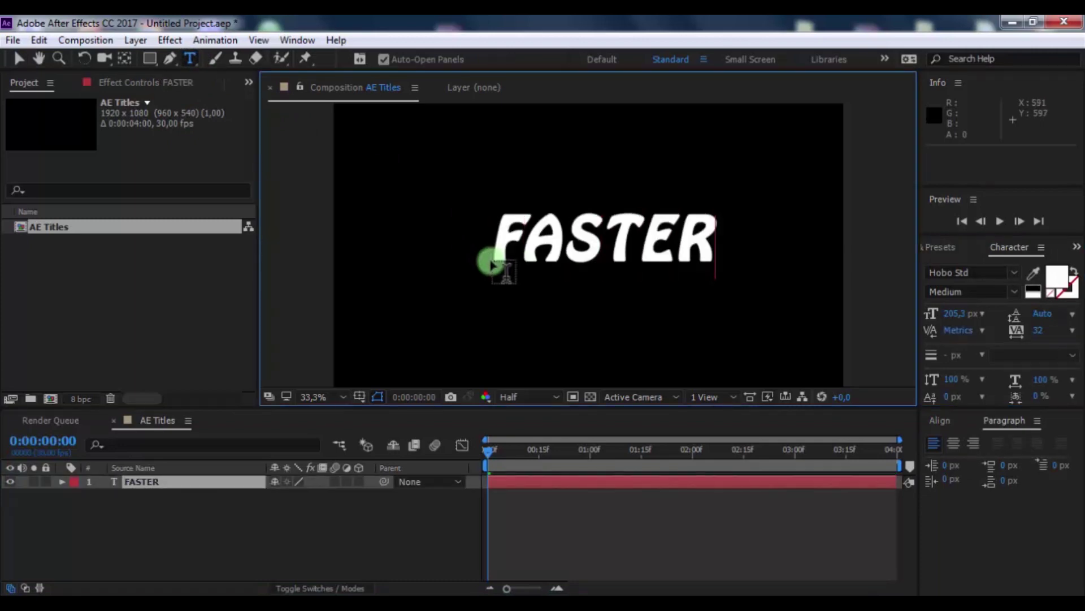
Step: Set the FASTER text's font size to 183 px and centre it horizontally and vertically in the composition
double_click(540, 267)
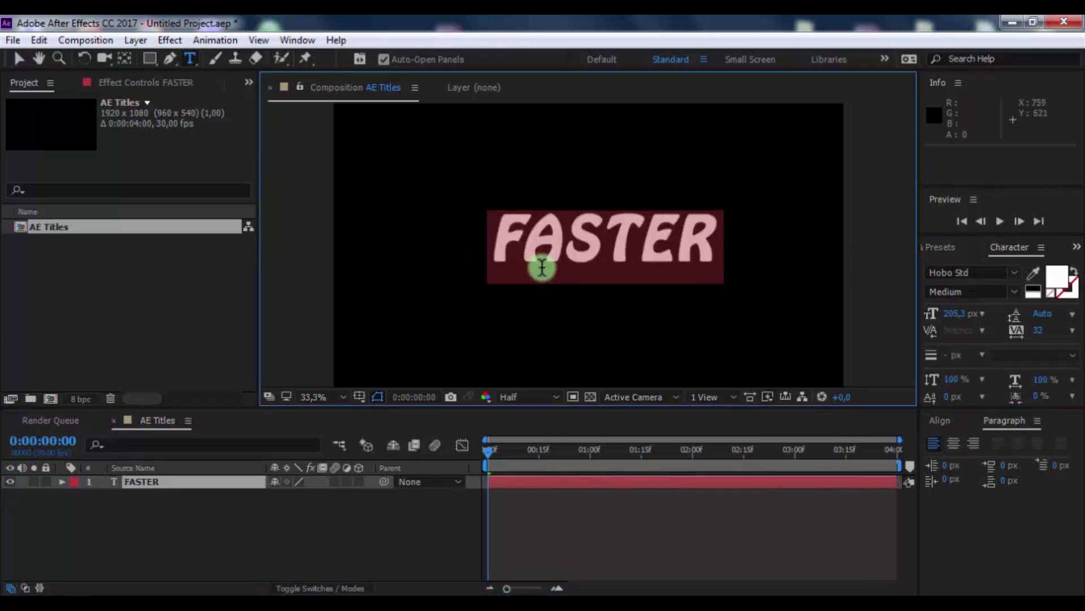
drag(953, 314, 933, 320)
click(940, 420)
click(963, 460)
click(1043, 460)
click(312, 543)
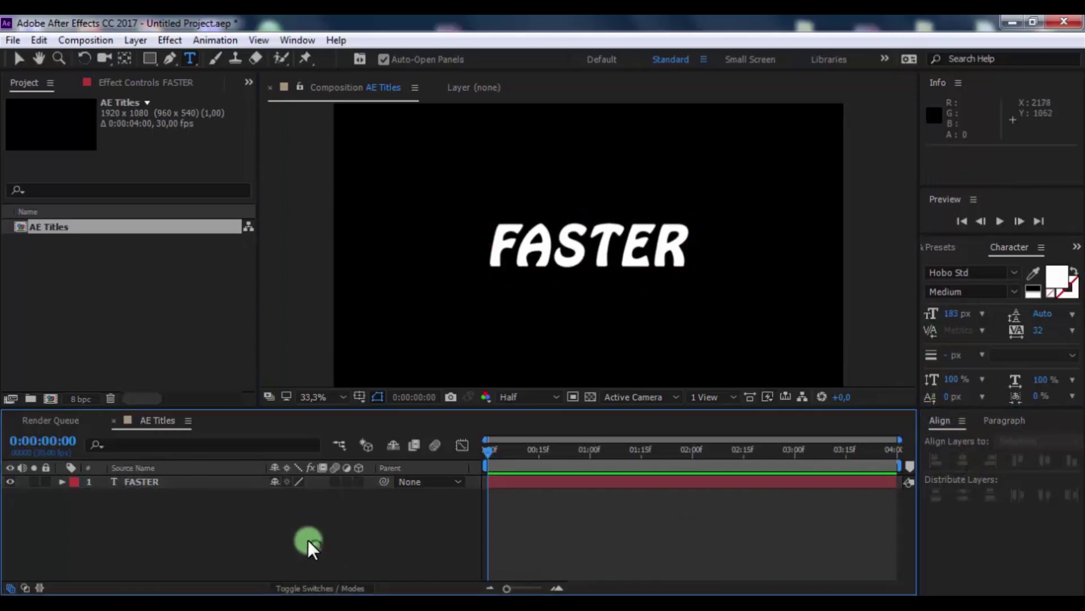
Step: Pre-compose the FASTER layer into a new composition named "Text"
right_click(144, 481)
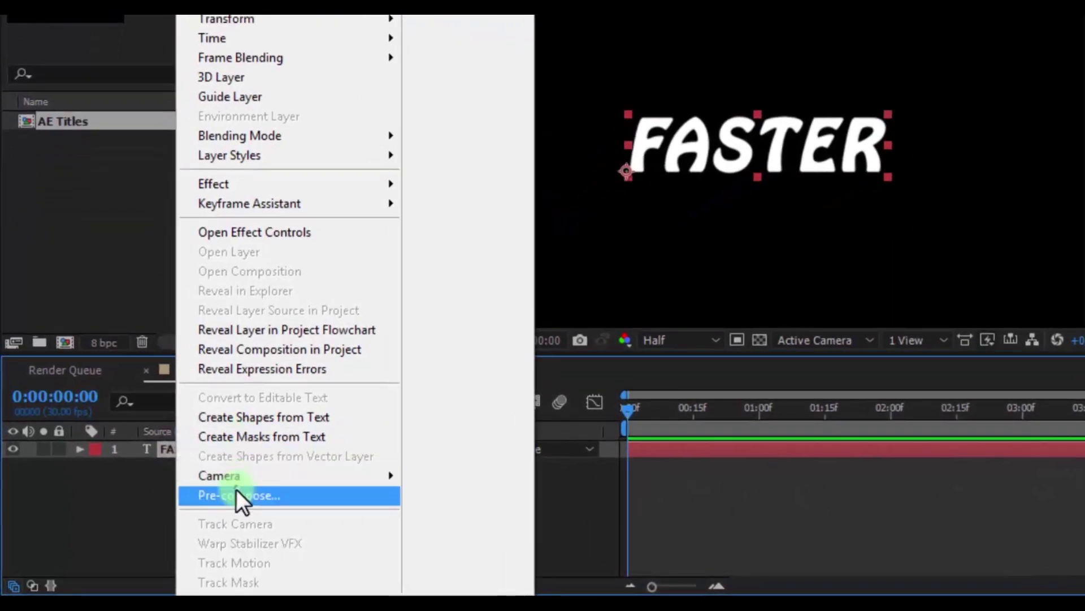
click(236, 491)
text(Te)
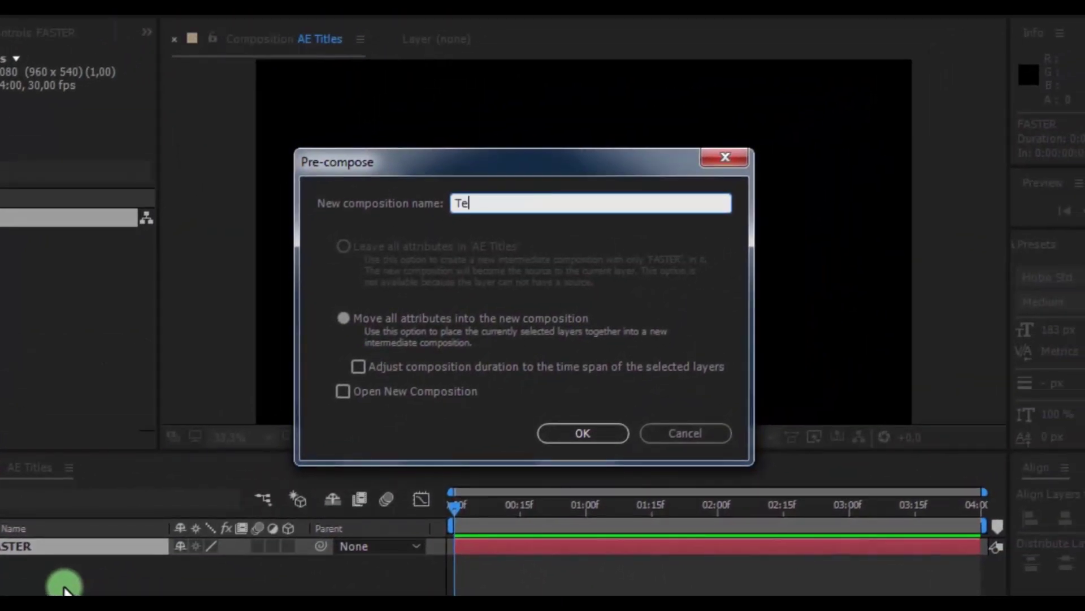
text(xt)
click(555, 433)
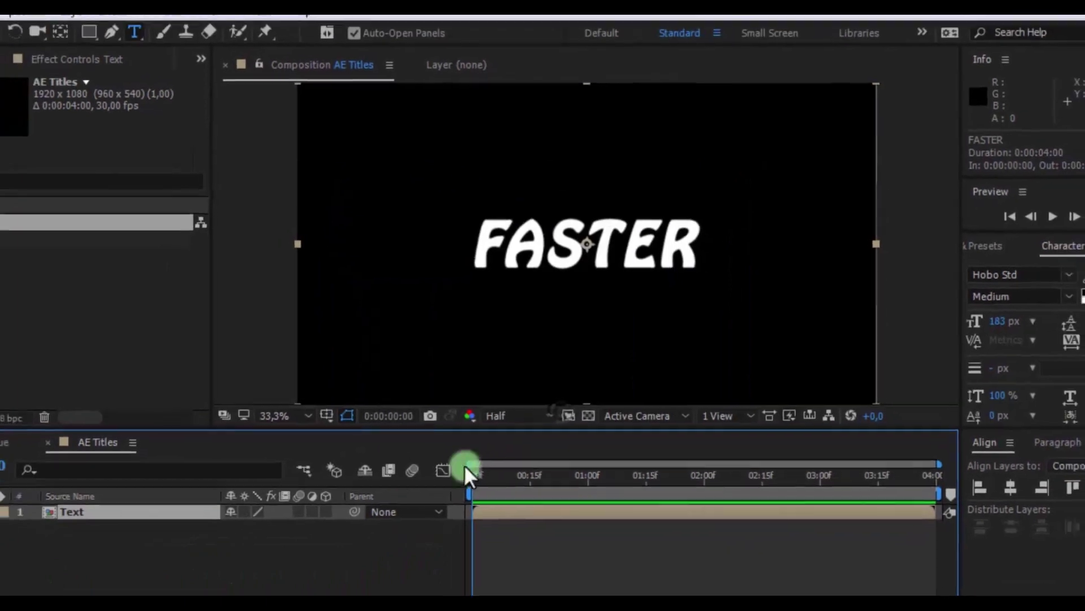
Step: Draw a closed triangular Pen mask on the Text layer, tapering from the F's outer edge to a point just past the R
click(169, 58)
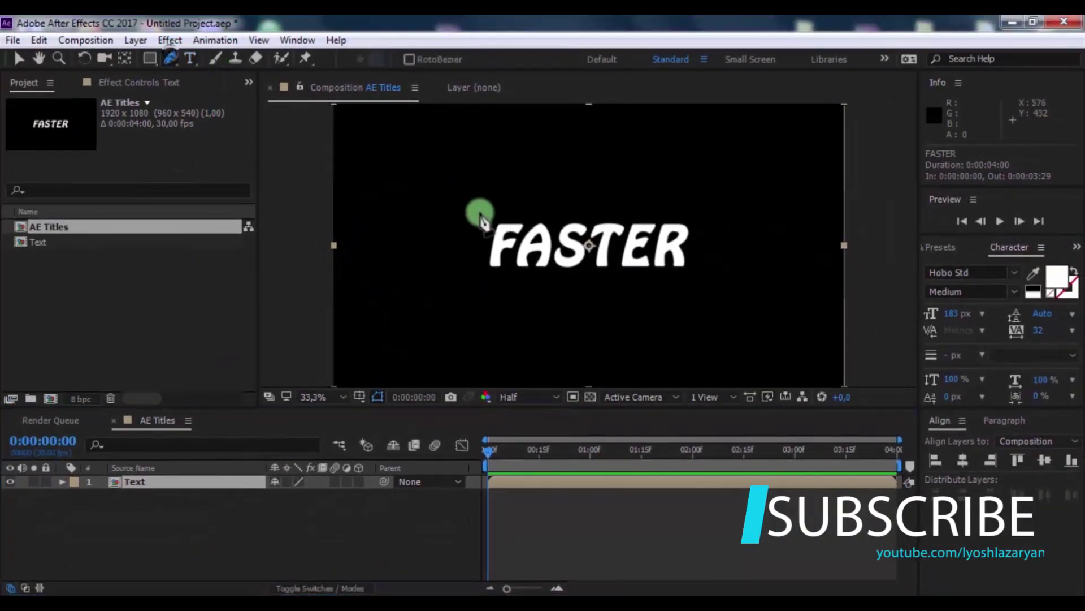
click(489, 225)
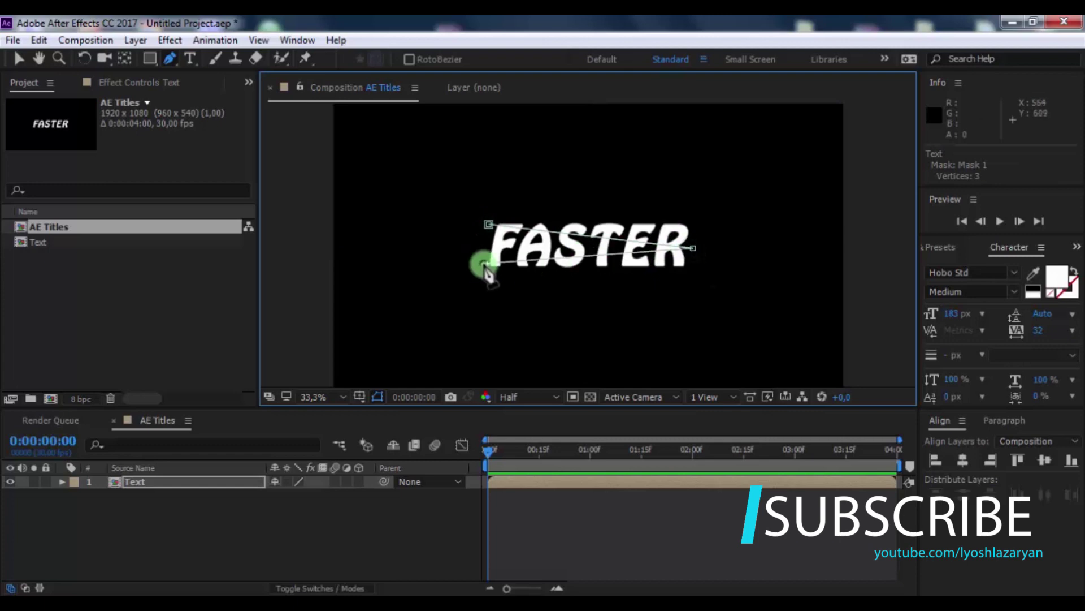
click(489, 225)
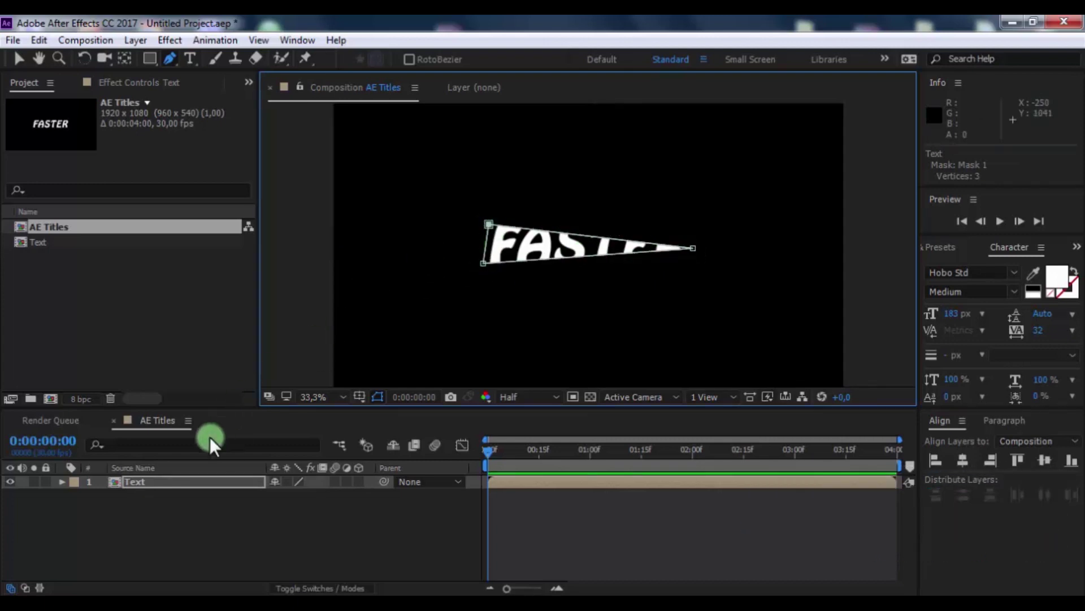
Step: Duplicate the masked Text layer and set the upper copy's Mask 1 mode to Subtract
click(185, 482)
key(ctrl+d)
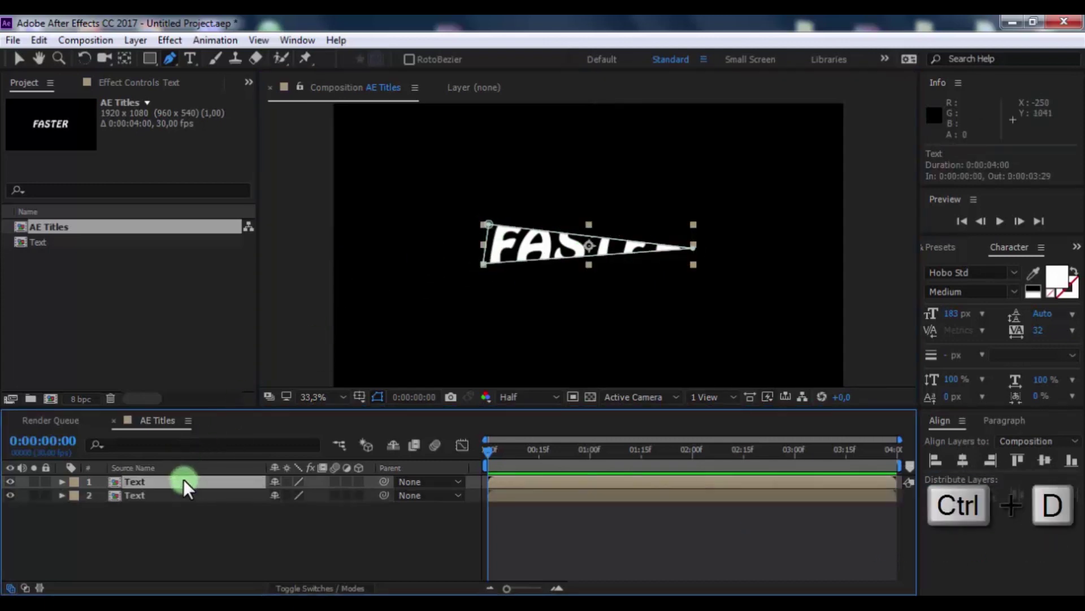
key(m)
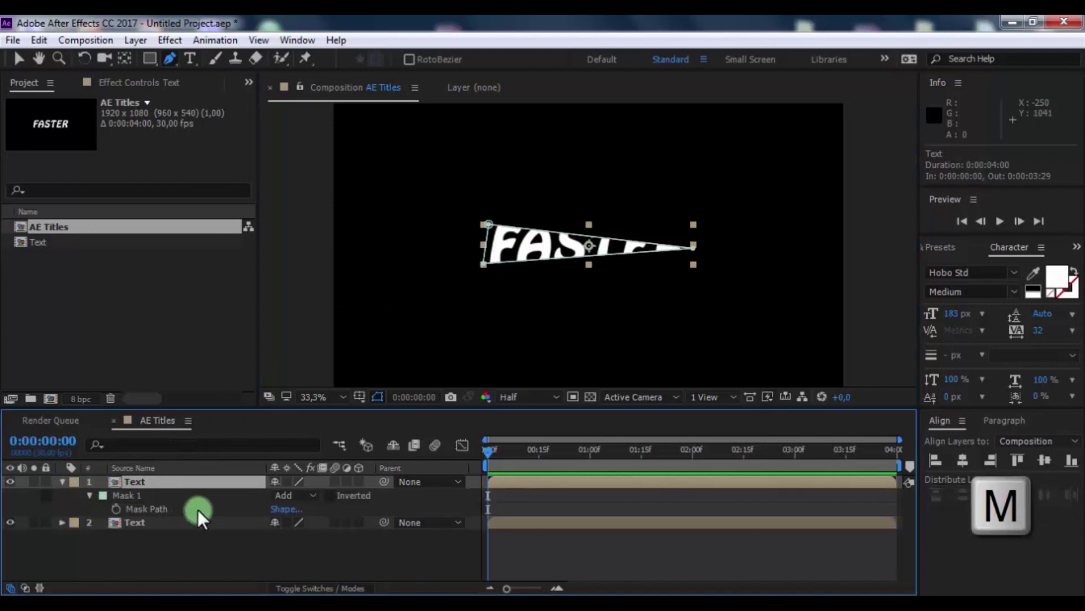
click(307, 493)
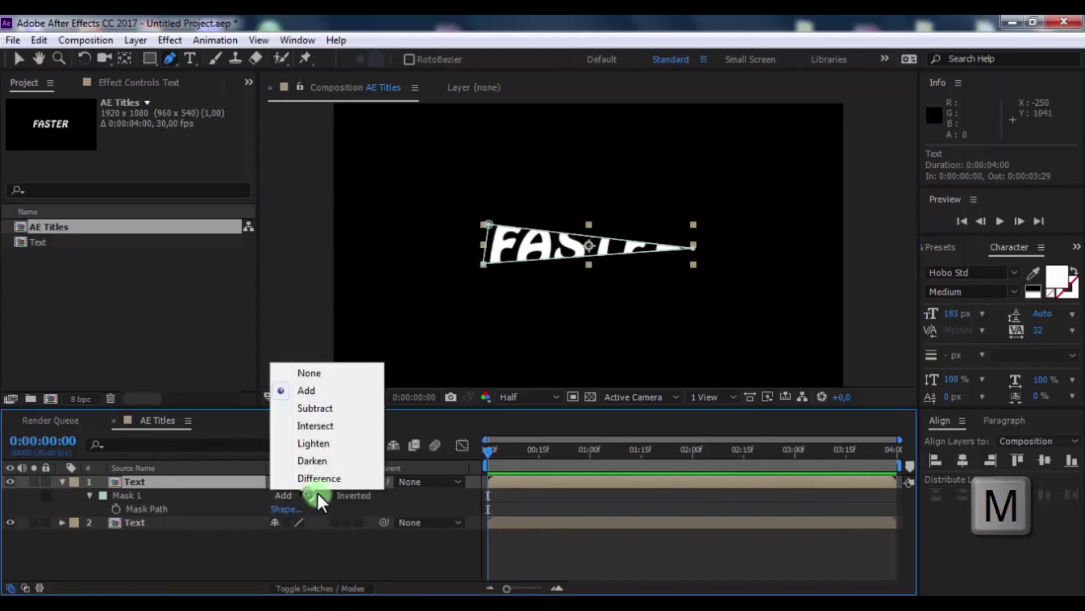
click(327, 409)
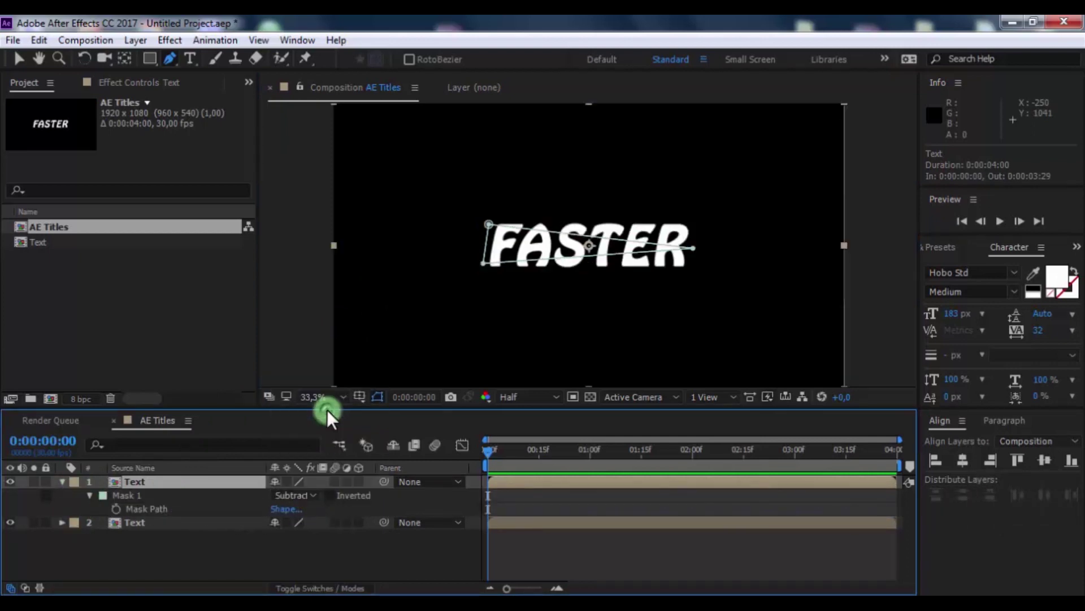
Step: Set the lower Text layer's Mask 1 feather to 25 pixels, and collapse both layers' mask properties
click(188, 517)
key(m)
key(m)
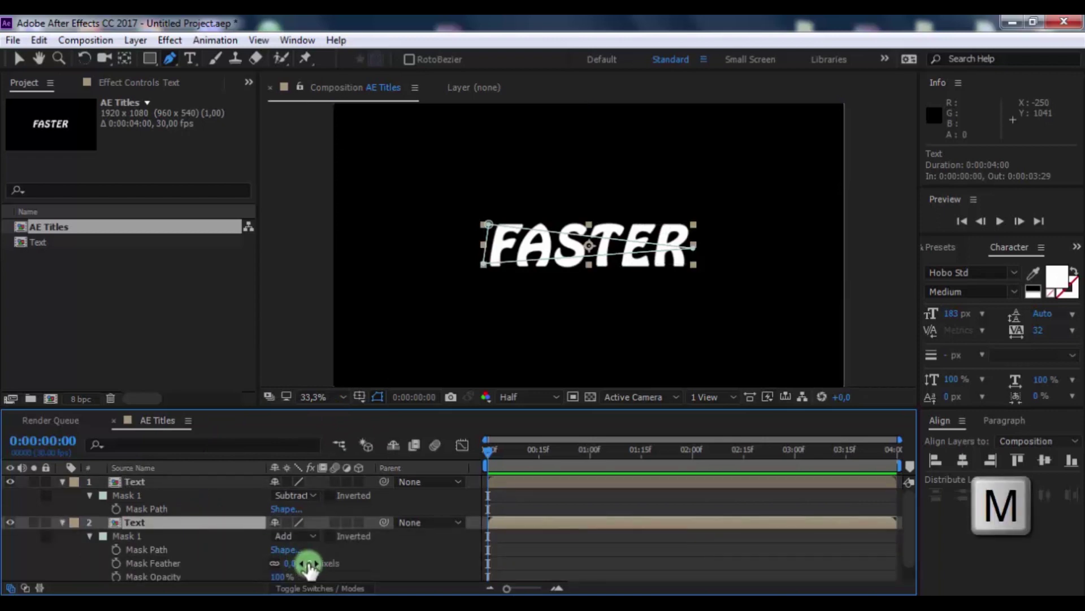
click(313, 562)
text(25)
key(Return)
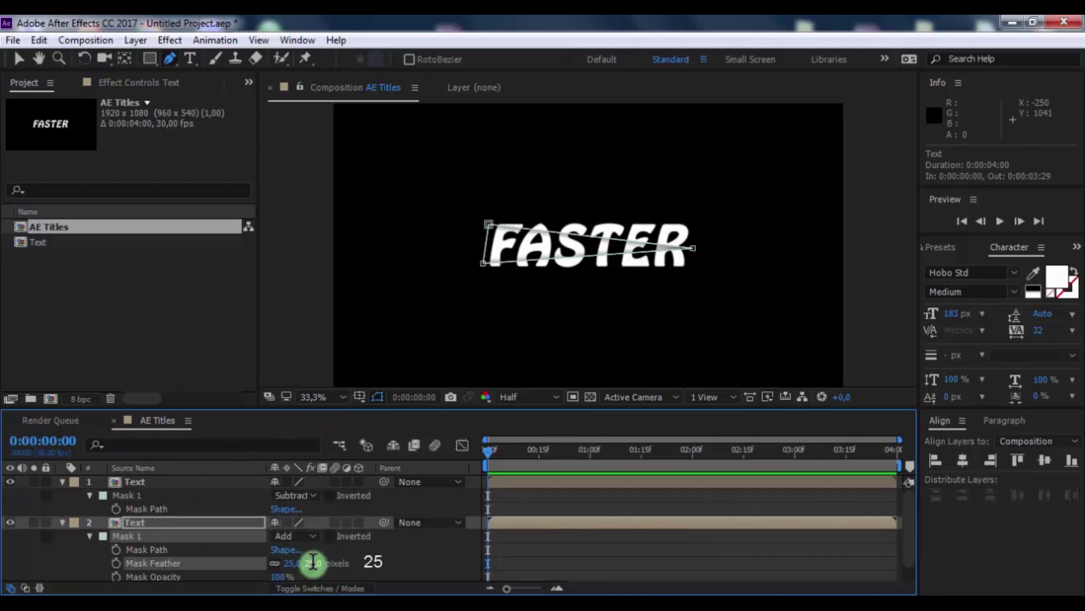
click(63, 522)
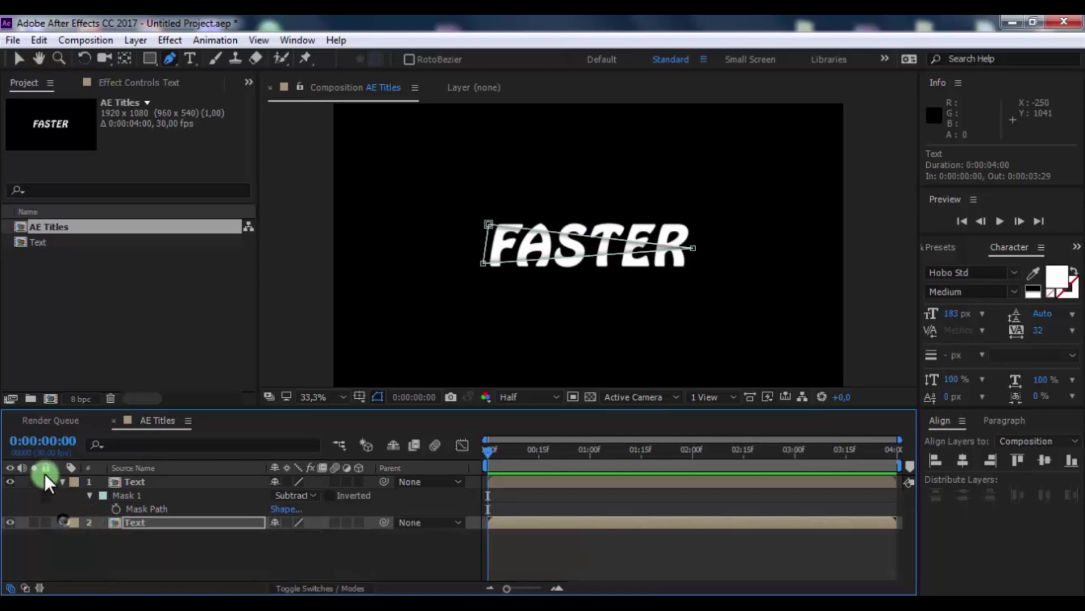
click(62, 482)
click(131, 558)
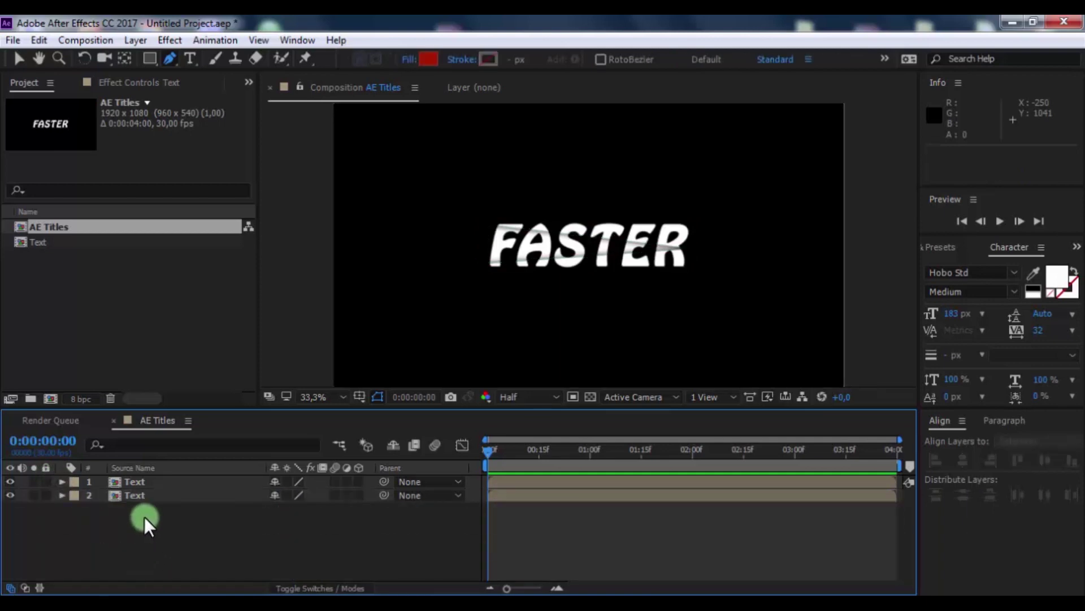
Step: Pre-compose both Text layers together into a new composition named "Main Text"
drag(144, 516, 158, 486)
right_click(159, 485)
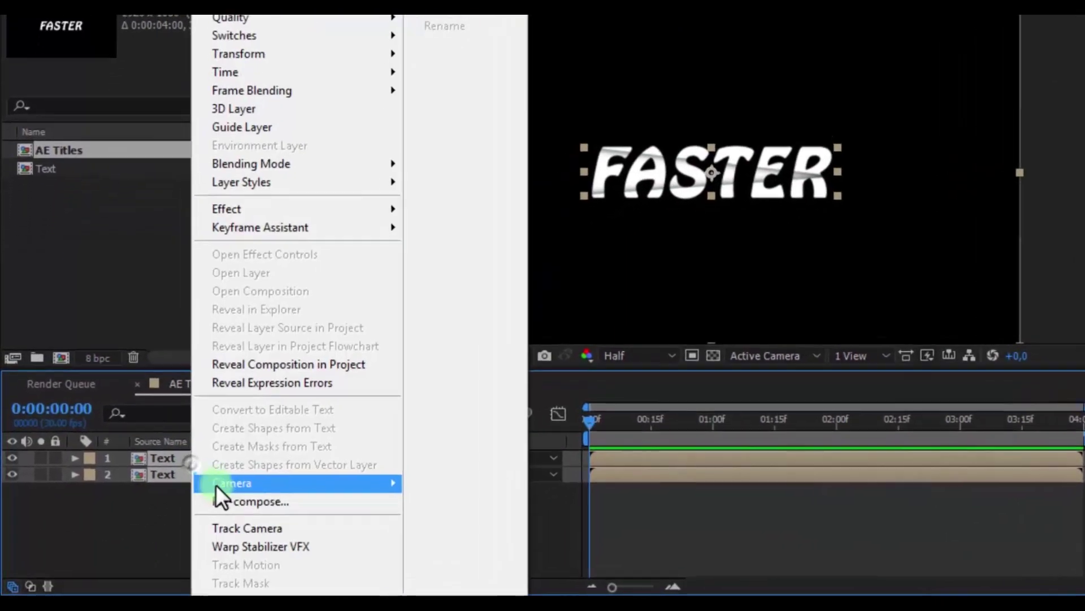
click(223, 502)
text(Main Text)
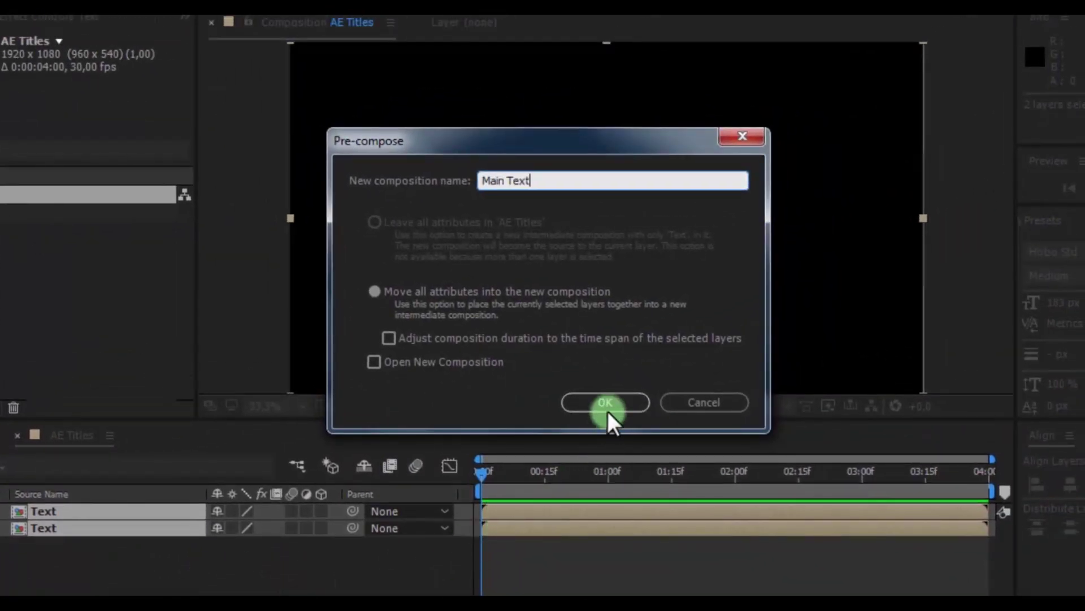
click(605, 403)
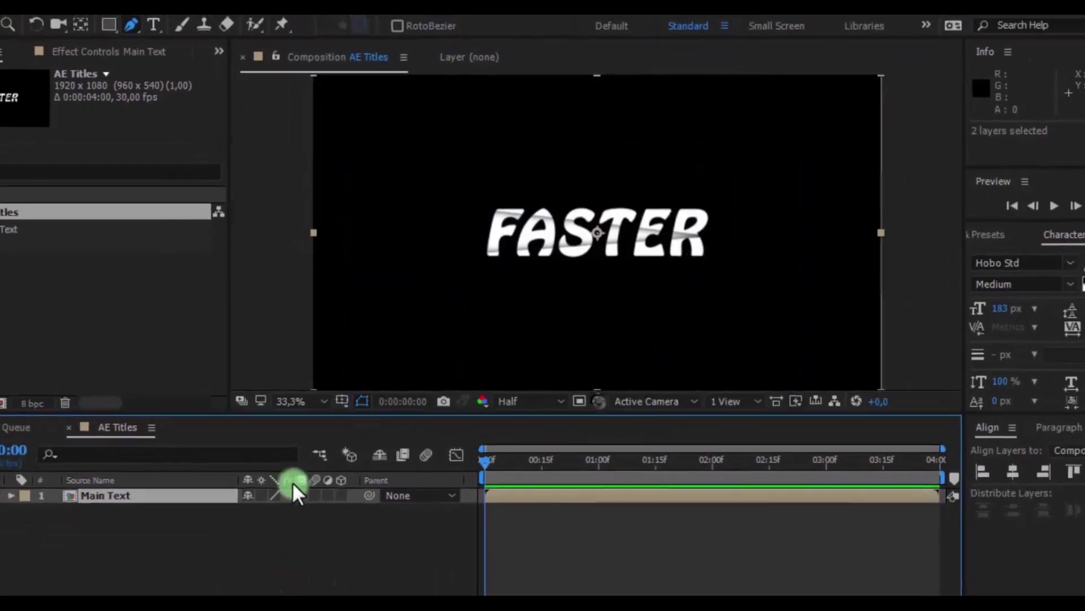
Step: Create a new black solid layer named "BG" in the AE Titles composition
right_click(114, 541)
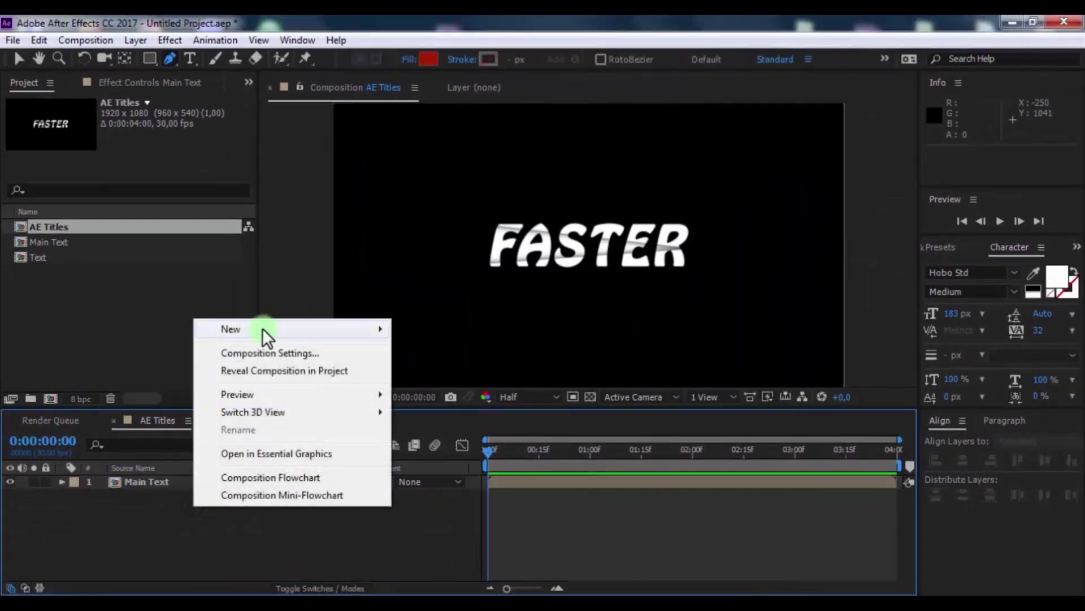
mouse_move(263, 329)
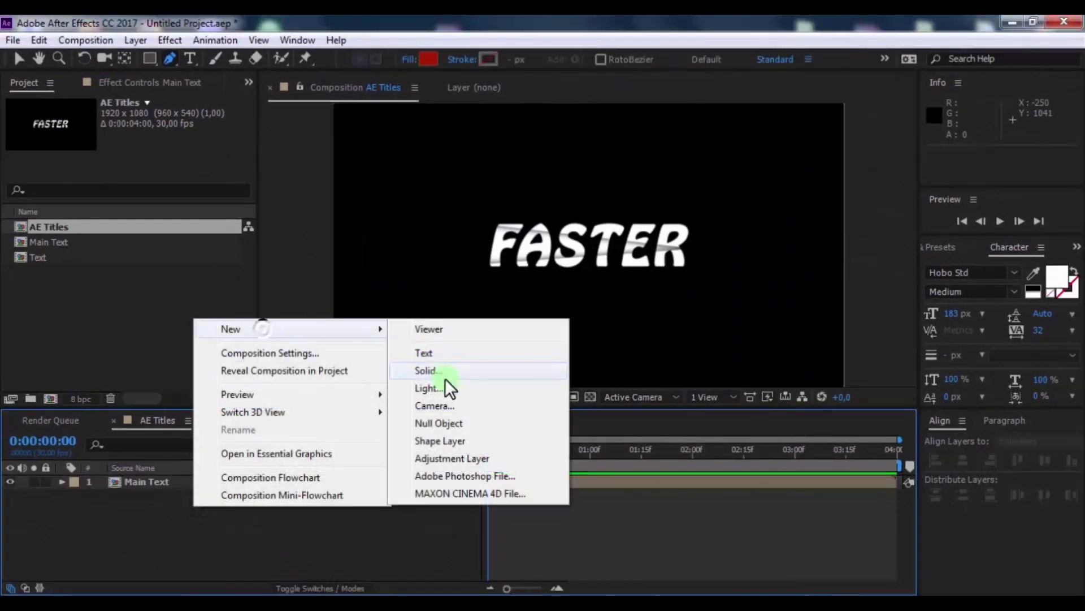
click(446, 378)
text(BG)
click(531, 445)
Step: Search the effects for "Gradient" and apply Gradient Ramp to the BG layer
click(957, 249)
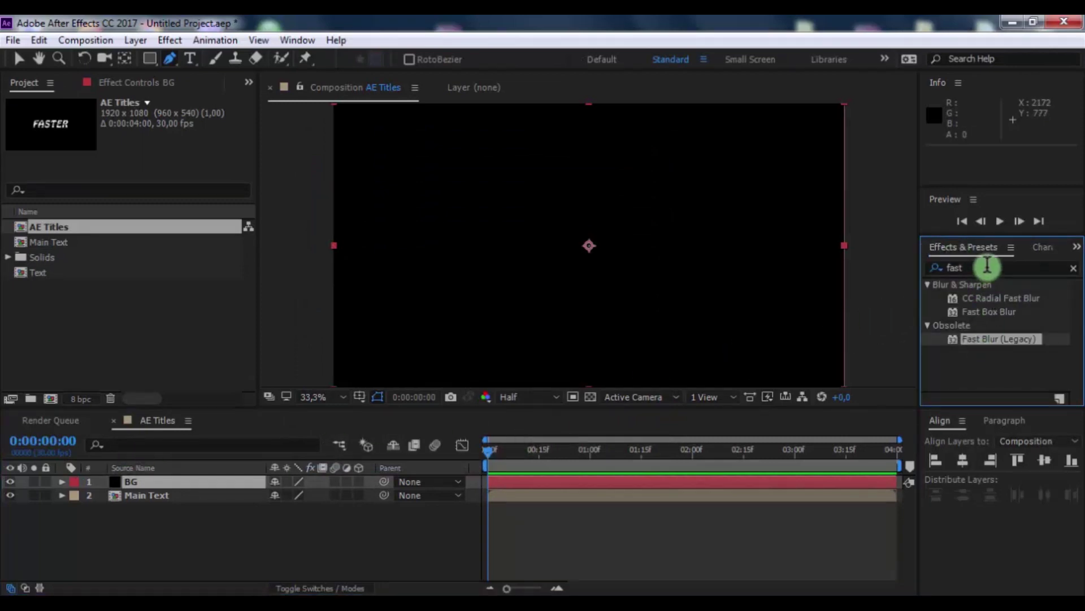
click(988, 266)
text(Gradien)
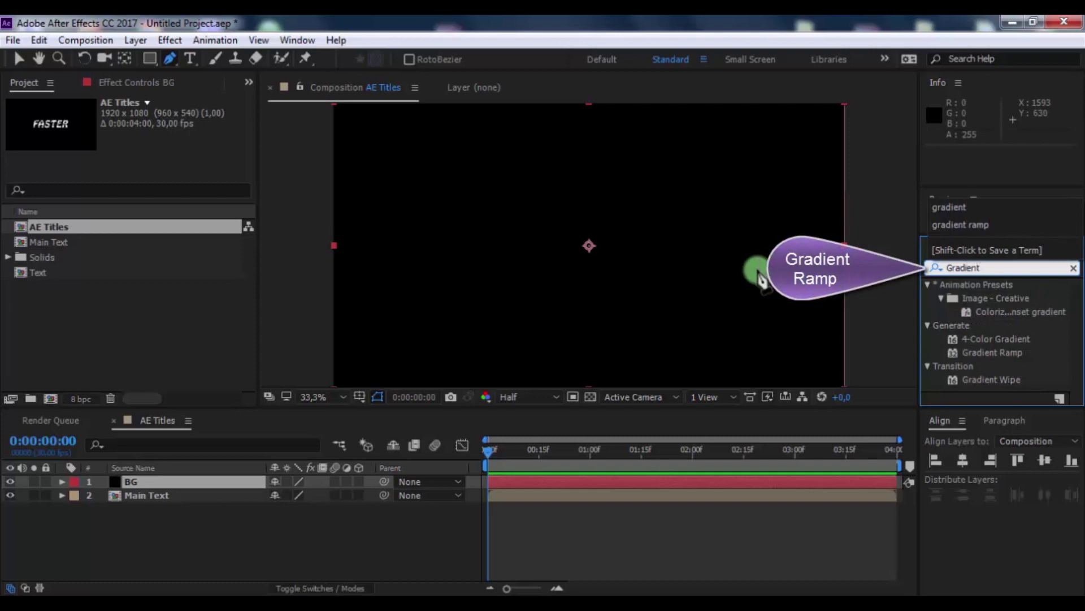
drag(968, 353, 136, 482)
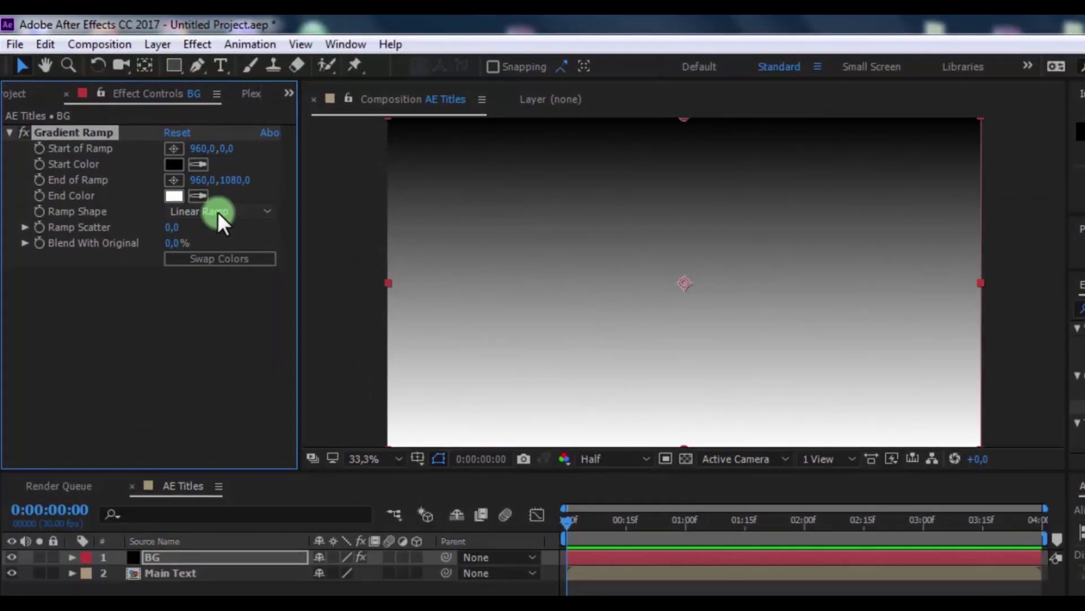
Step: Change the BG layer's Gradient Ramp shape to Radial Ramp and set its Start Color to dark brown-red 320E00
click(192, 189)
click(223, 253)
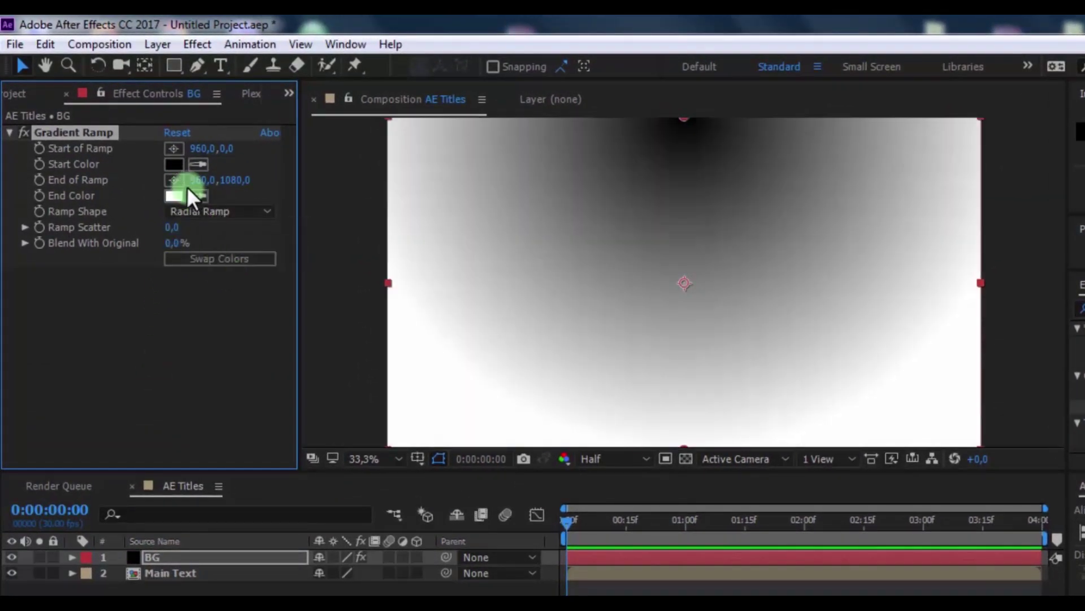
click(175, 165)
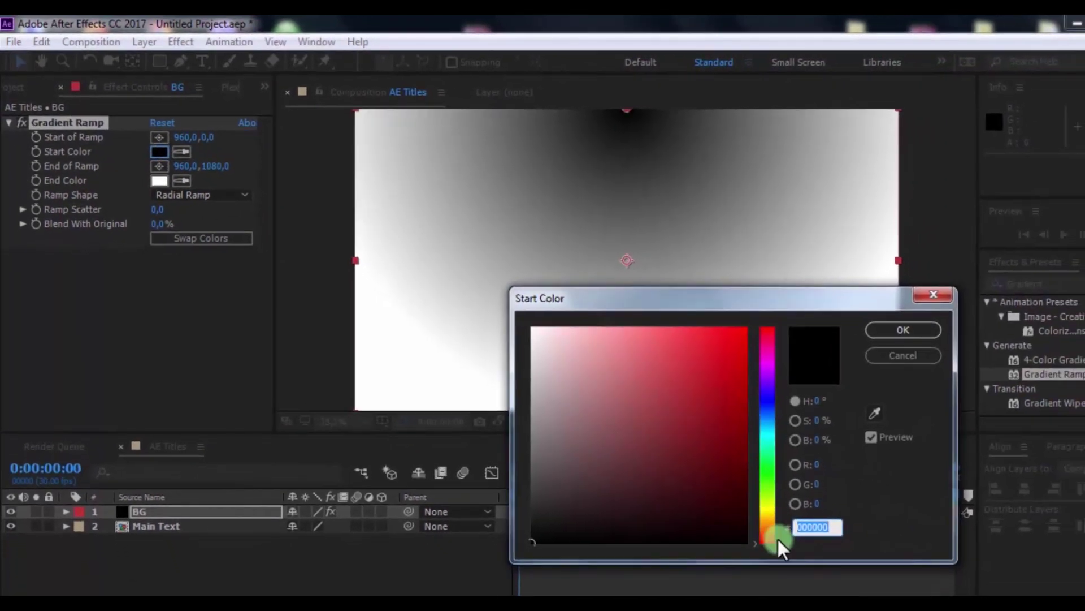
click(775, 532)
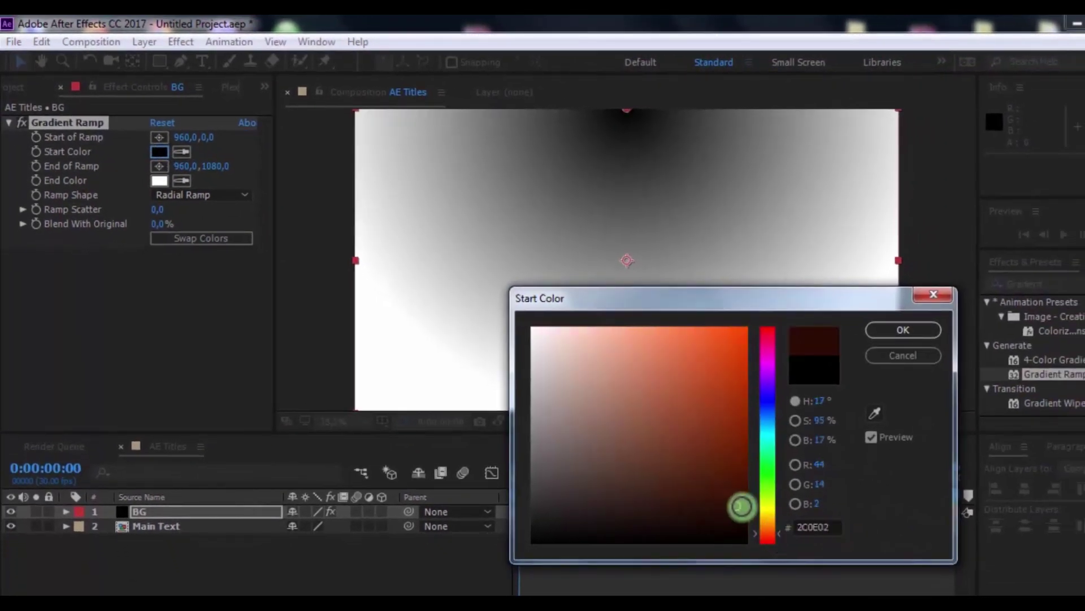
drag(735, 503, 750, 504)
click(916, 331)
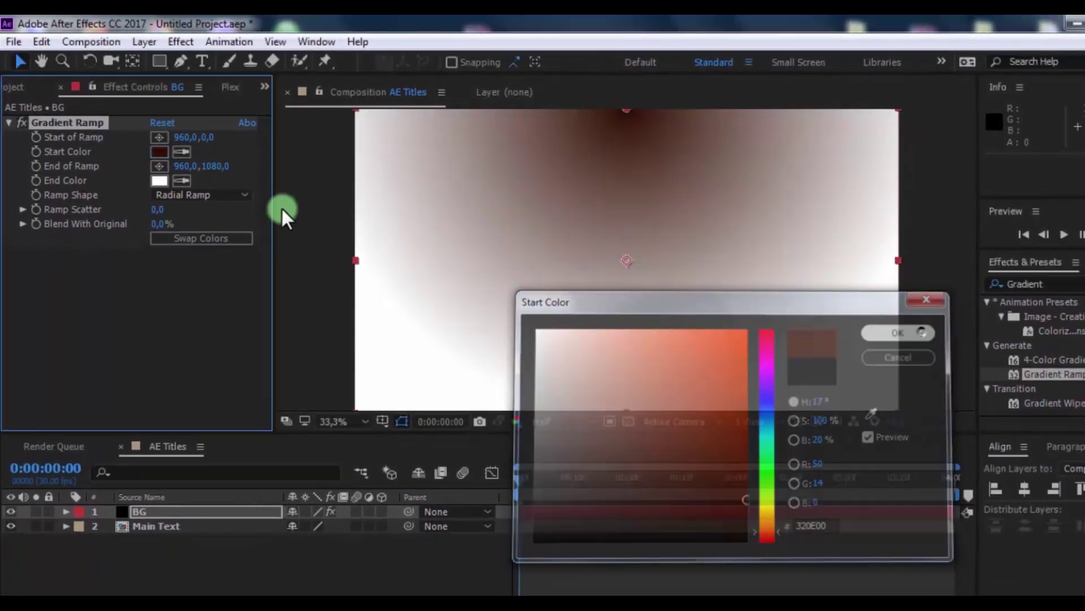
Step: Set the Gradient Ramp's End Color to black, 000000
click(159, 181)
text(000000)
key(Return)
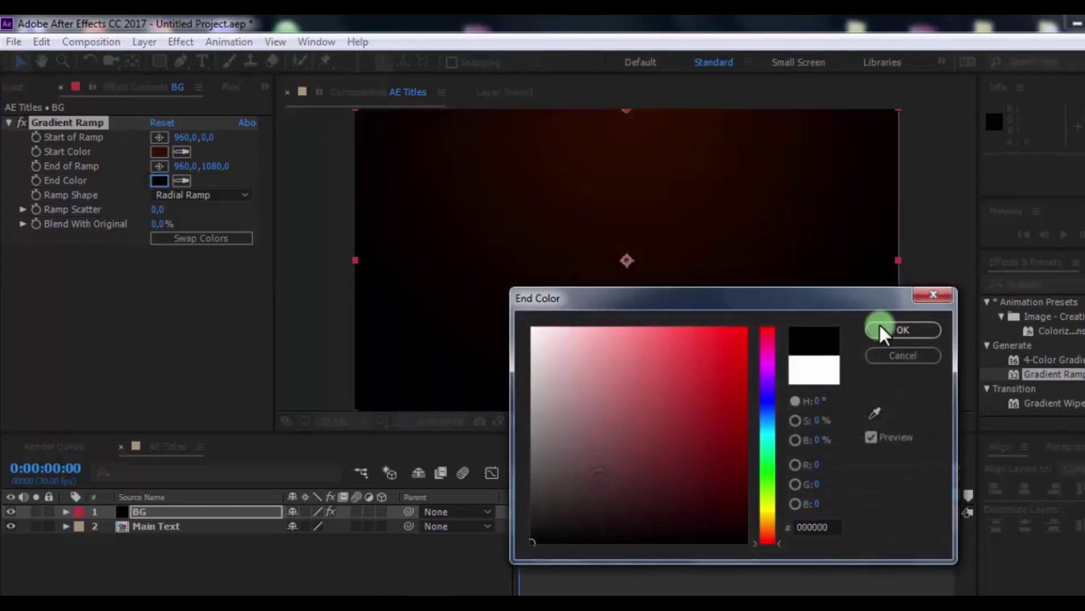
click(903, 331)
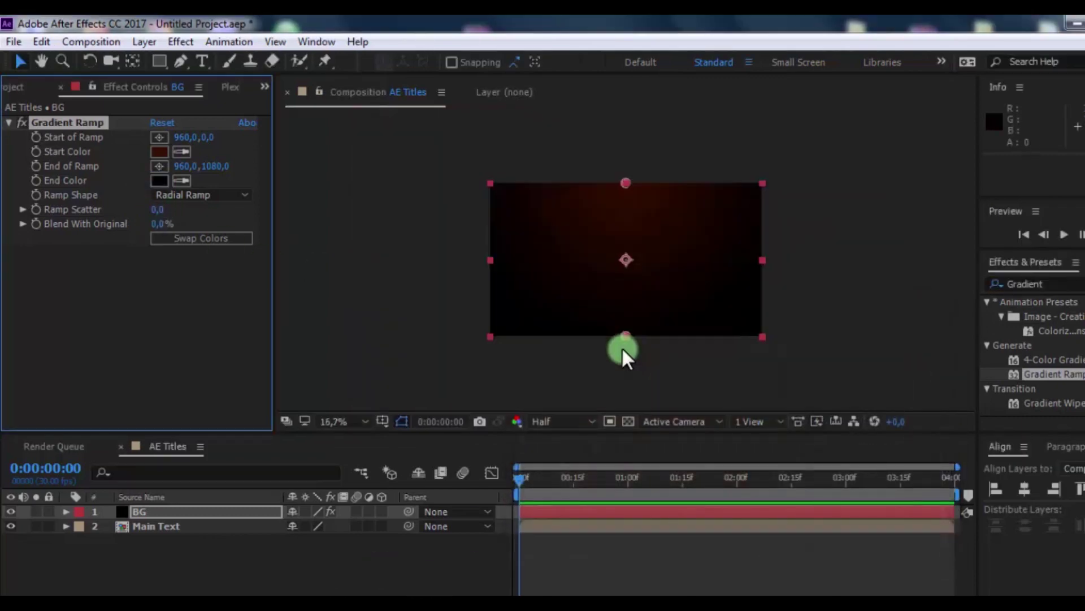
Step: Extend the ramp's end point to about 1656, 1254, and set Ramp Scatter to 50 and Blend With Original to 50%
drag(627, 337, 738, 374)
click(161, 209)
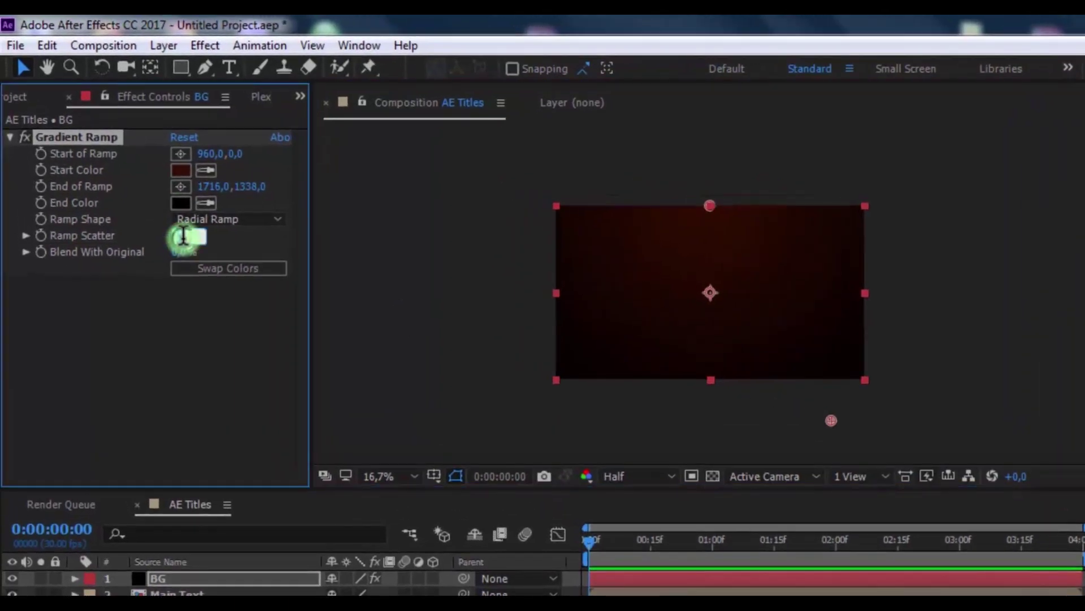
text(50)
key(Return)
drag(831, 420, 822, 406)
Step: Move the BG layer beneath the Main Text layer in the AE Titles composition
click(285, 567)
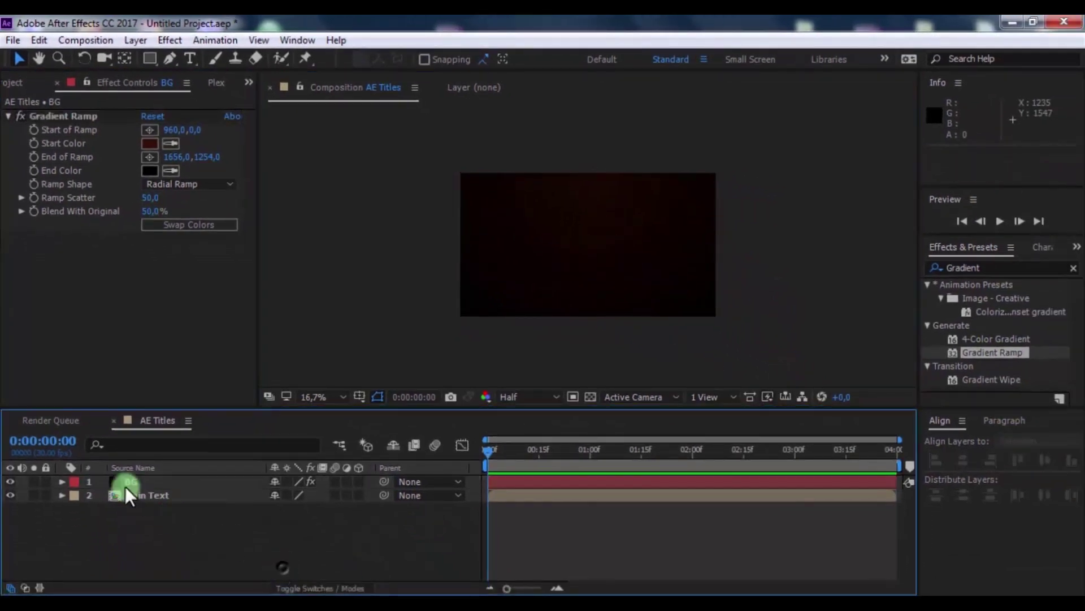
drag(128, 482, 126, 521)
scroll(494, 342, up, 2)
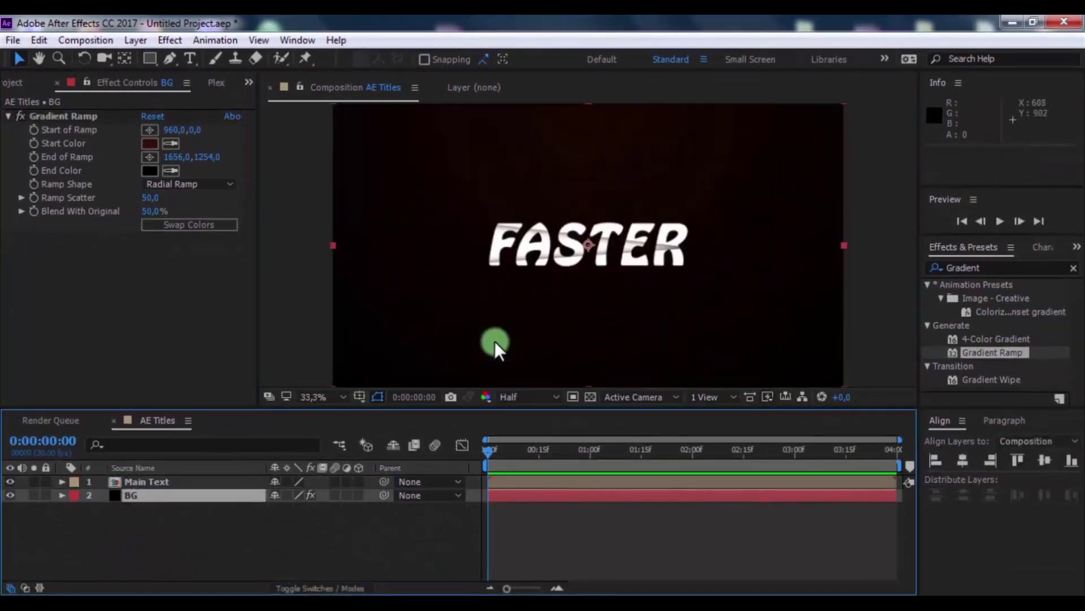
Step: Draw a thin red rectangle about 330 by 12 px as a new shape layer, above and to the left of the FASTER text
click(333, 450)
click(150, 56)
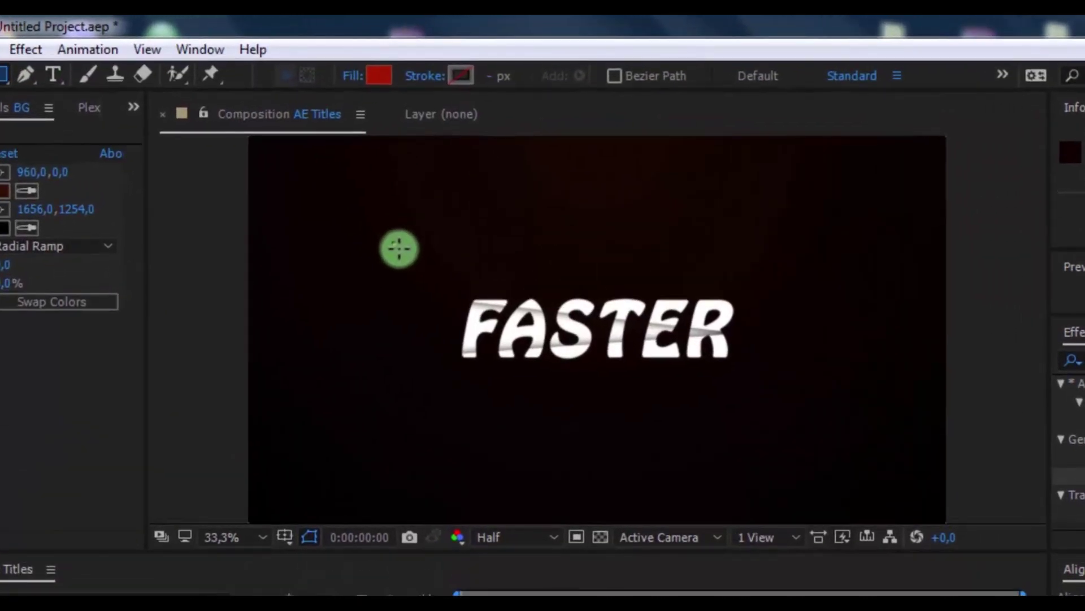
drag(394, 243, 514, 246)
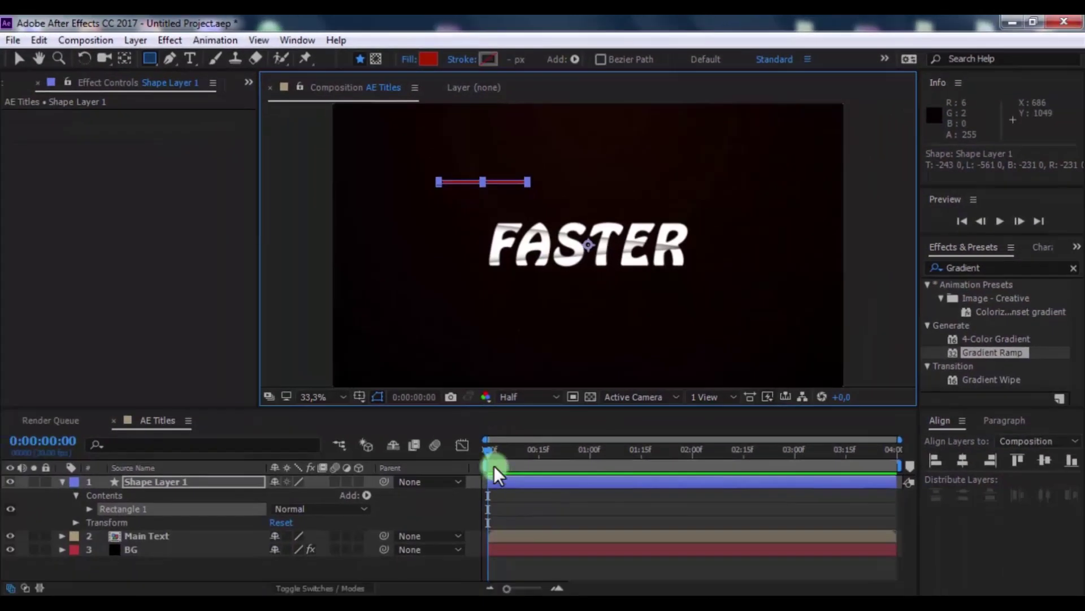
click(460, 502)
Step: Search the effects for "fast" and apply Fast Blur (Legacy) to Shape Layer 1
click(144, 485)
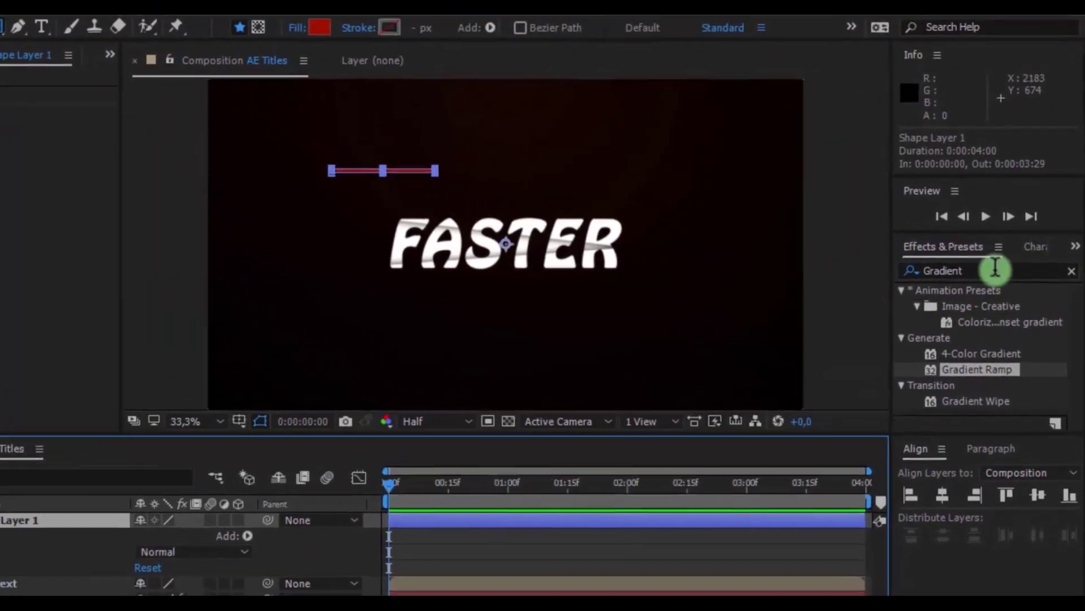
click(997, 269)
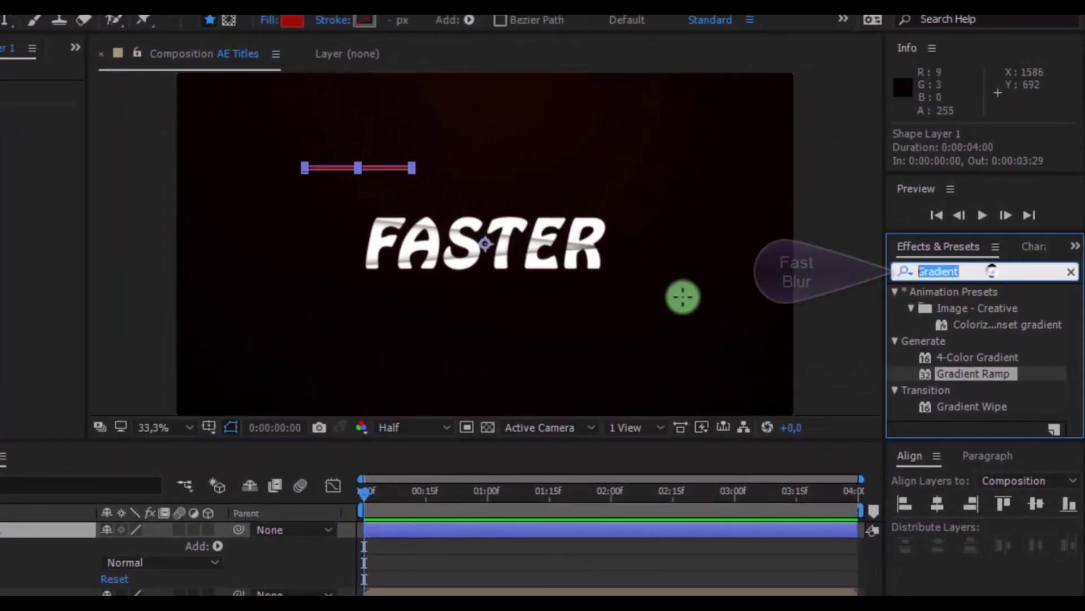
text(fast)
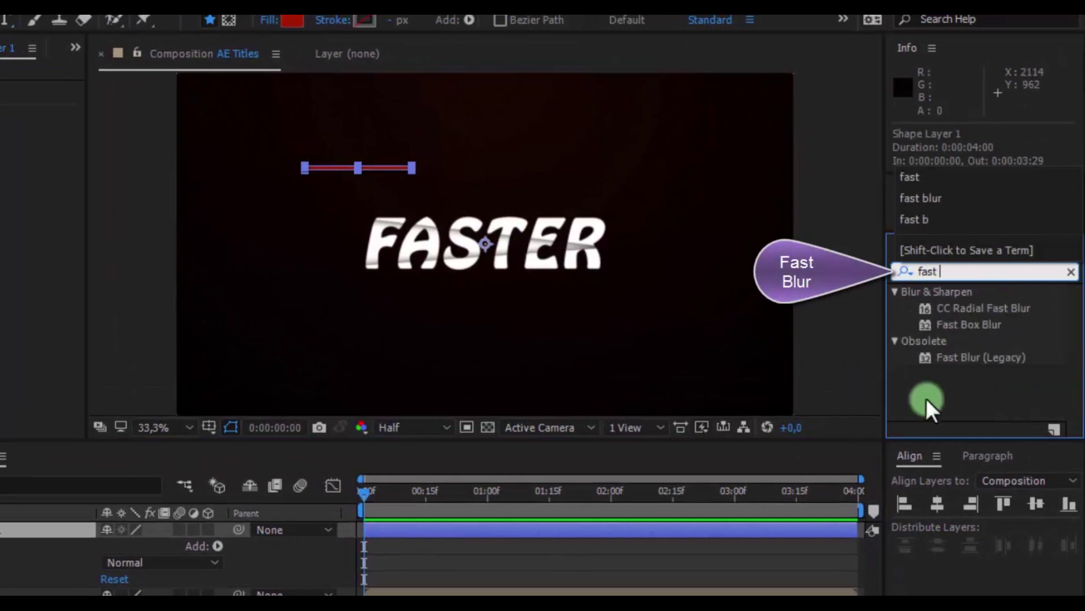
drag(969, 356, 41, 510)
drag(112, 492, 105, 510)
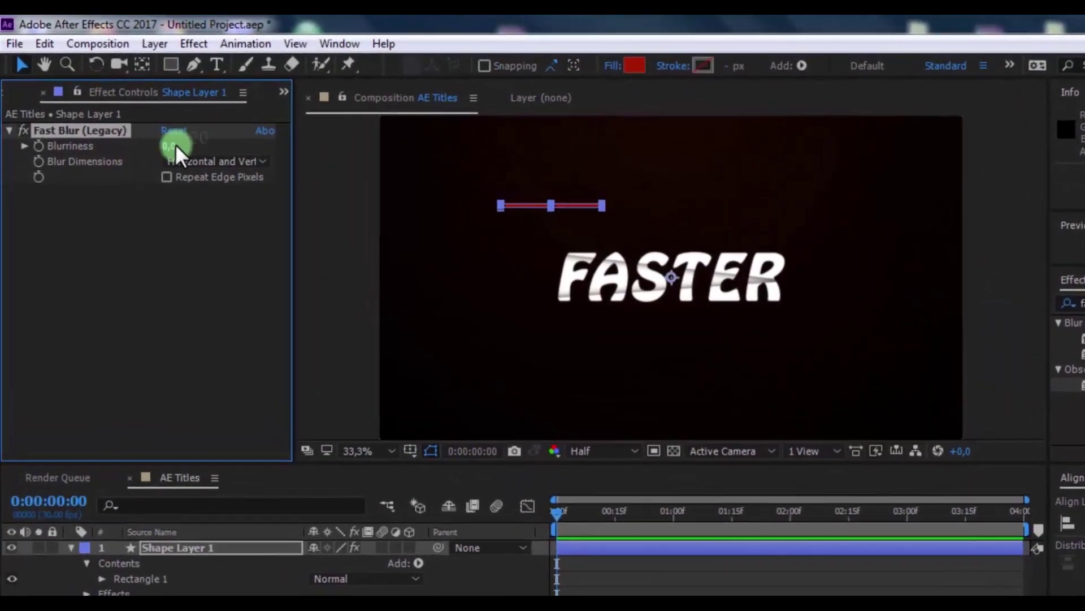
Step: Set Shape Layer 1's Fast Blur to a Blurriness of 20 with Horizontal blur dimensions
drag(175, 144, 182, 150)
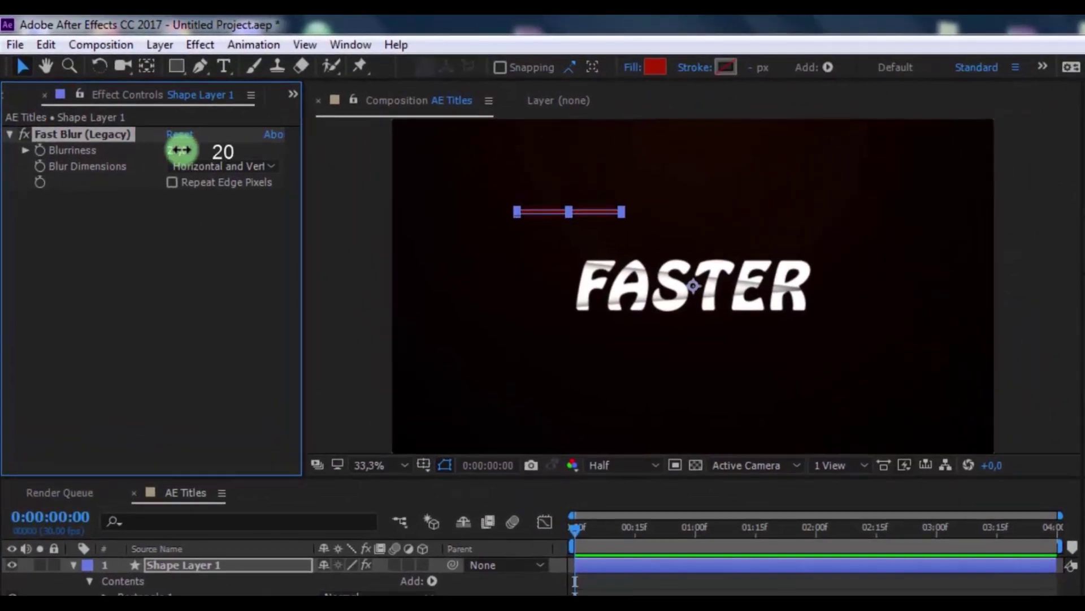
click(194, 244)
click(239, 153)
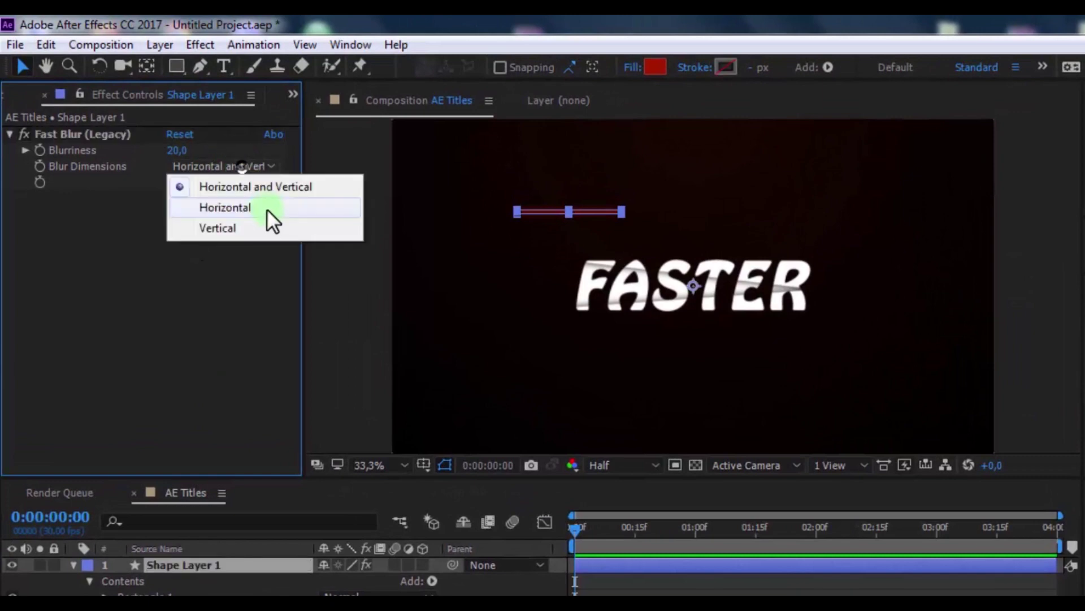
click(265, 212)
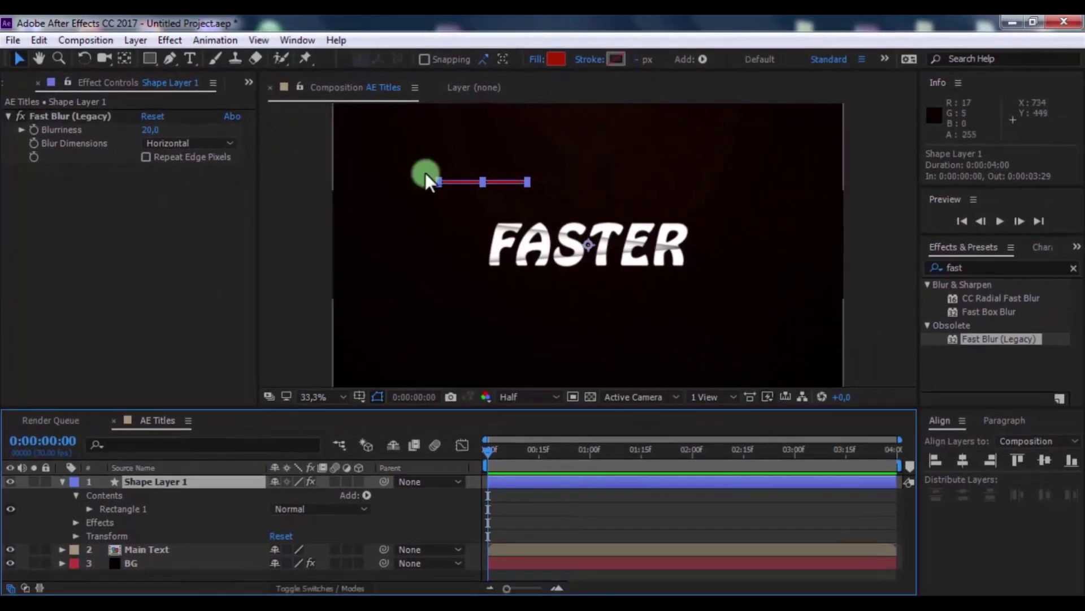
Step: Move Shape Layer 1's anchor point to the centre of the red line
click(134, 62)
drag(591, 249, 483, 182)
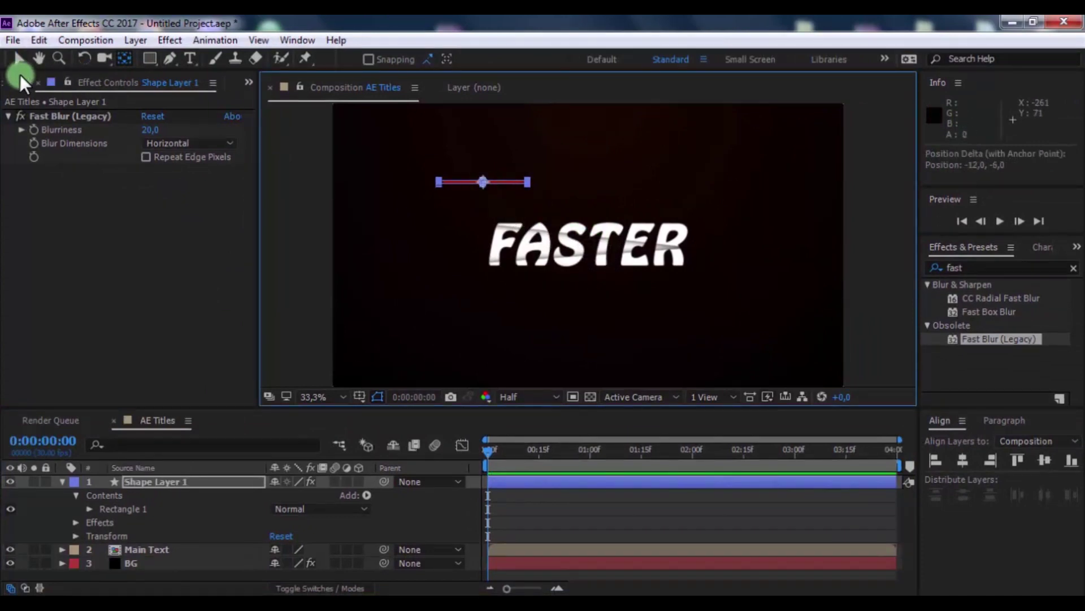
click(17, 59)
Step: Duplicate the red line repeatedly until there are 18 shape layers, scattering the copies around and across the FASTER text
click(199, 485)
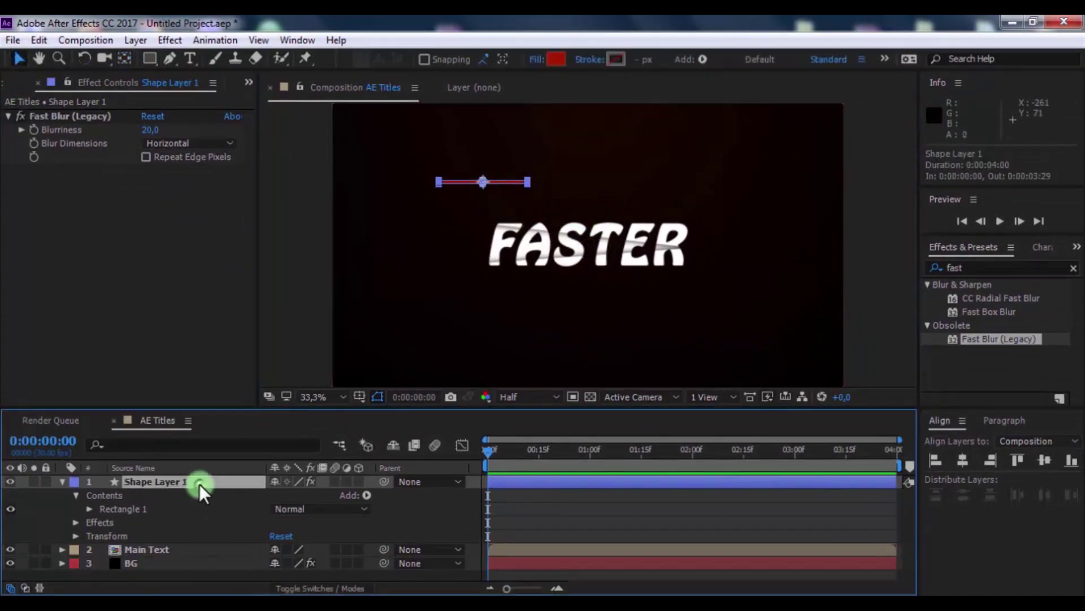
key(ctrl+d)
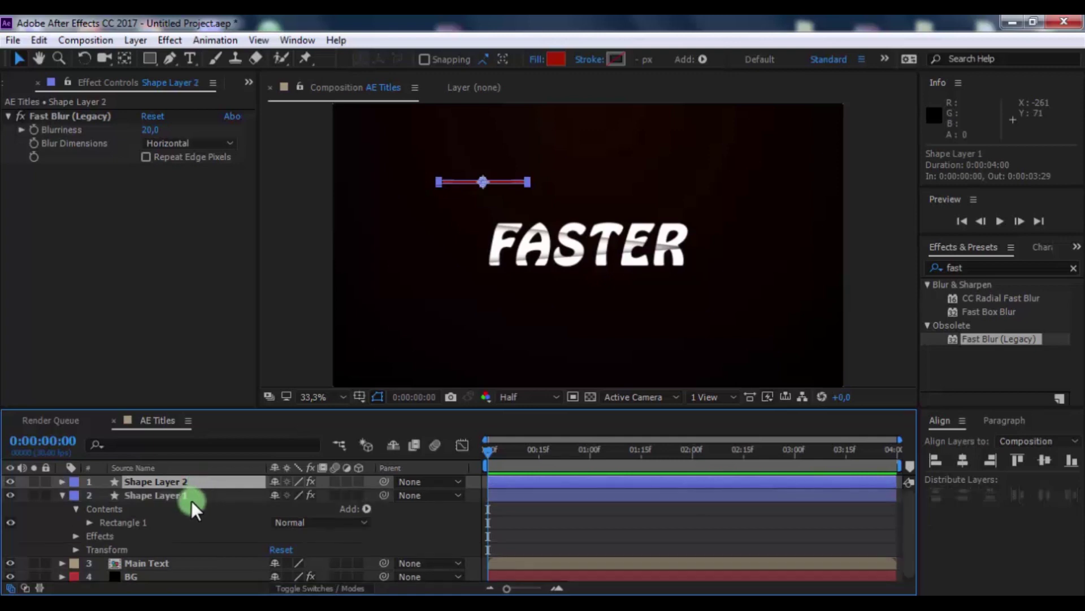
drag(498, 183, 558, 270)
click(201, 486)
key(ctrl+d)
key(ctrl+d)
key(ctrl+d)
key(ctrl+d)
key(ctrl+d)
key(ctrl+d)
drag(622, 311, 761, 269)
key(ctrl+d)
key(ctrl+d)
key(ctrl+d)
key(ctrl+d)
key(ctrl+d)
key(ctrl+d)
drag(761, 270, 493, 314)
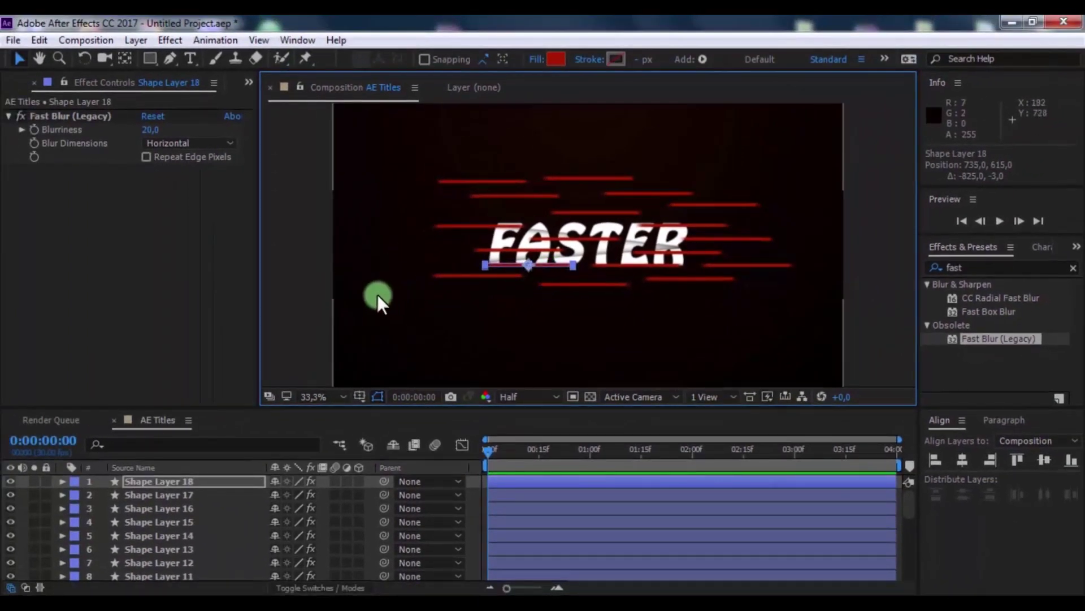
Step: Reveal Scale for all 18 shape layers, unlink Shape Layer 18's proportions and set its horizontal scale to 78%
click(190, 481)
scroll(186, 496, down, 5)
shift+click(179, 505)
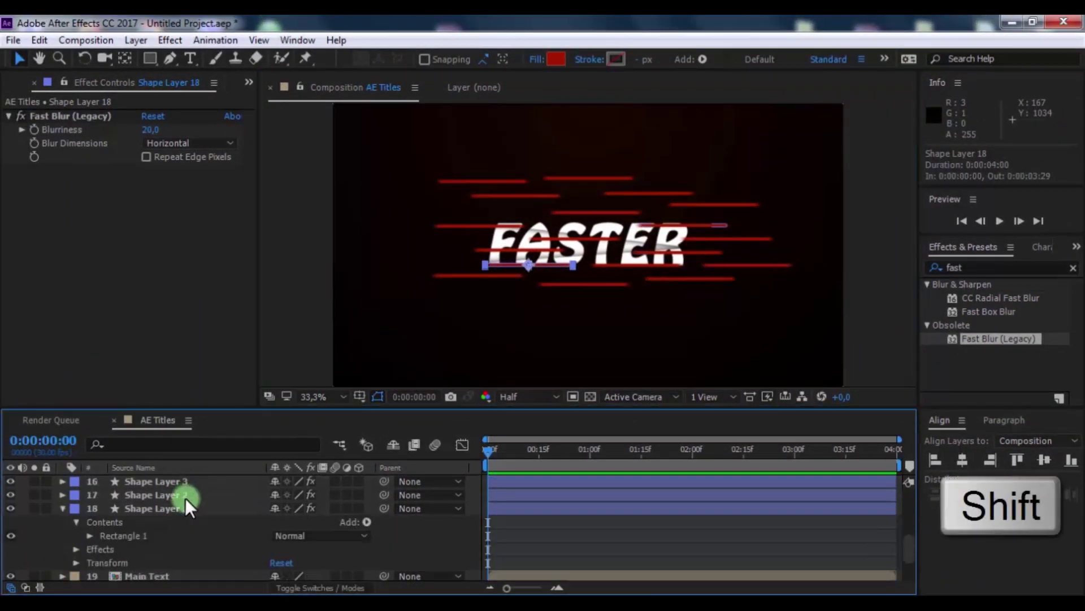
key(s)
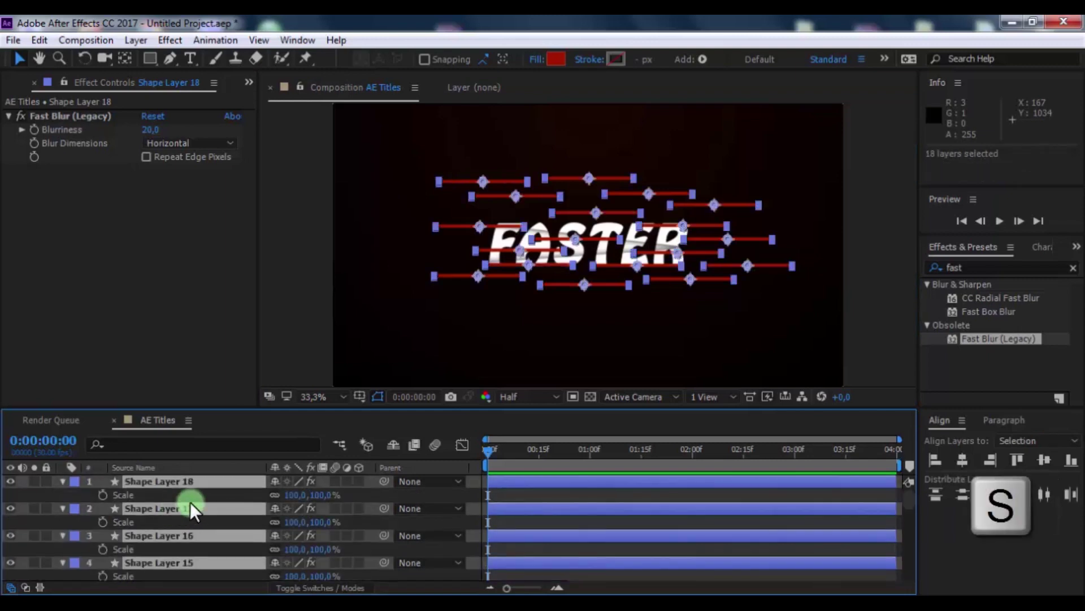
click(243, 496)
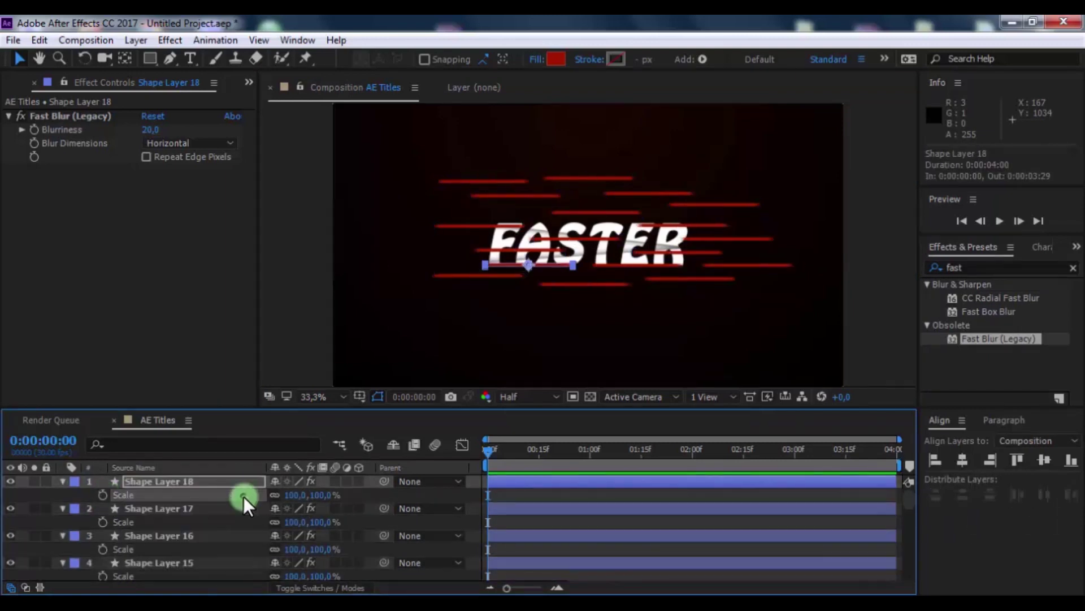
click(256, 495)
click(276, 496)
drag(289, 496, 276, 496)
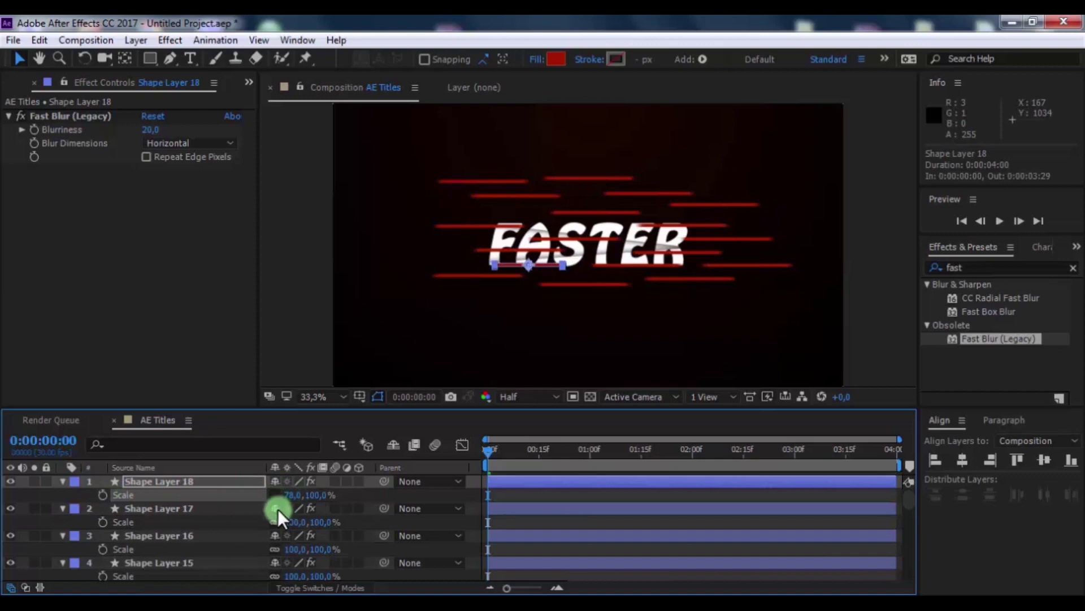
Step: Unlink and vary the horizontal scales of Shape Layers 17 to 11, including 89%, 98%, 122% and 69%, and shift Shape Layer 11 slightly left
drag(291, 523, 261, 571)
click(274, 549)
scroll(287, 517, down, 1)
click(275, 536)
click(274, 564)
scroll(289, 557, down, 1)
click(275, 552)
click(274, 577)
drag(700, 223, 684, 225)
Step: Unlink Shape Layer 10's scale, shorten the line horizontally, and nudge it slightly up and left below the text
scroll(277, 557, down, 1)
click(270, 557)
drag(283, 559, 251, 559)
drag(587, 284, 582, 281)
Step: Unlink and vary the horizontal scales of Shape Layers 9 to 5, including 83% and 85%, and shift Shape Layer 5 slightly right
click(158, 569)
scroll(277, 526, down, 1)
click(268, 542)
drag(285, 544, 278, 569)
click(267, 571)
scroll(269, 565, down, 1)
click(267, 558)
click(267, 585)
scroll(278, 577, down, 1)
click(269, 568)
drag(479, 275, 492, 275)
Step: Unlink and adjust the horizontal scales of Shape Layers 4 and 3, with 84% for Shape Layer 3, and shift Shape Layer 3 right
scroll(275, 551, down, 1)
click(271, 555)
scroll(276, 551, down, 1)
drag(284, 555, 278, 539)
click(270, 539)
drag(501, 225, 513, 225)
Step: Set the horizontal scale of Shape Layer 2 to 89% and Shape Layer 1 to 87%, and reposition both lines slightly
scroll(277, 529, down, 1)
click(271, 524)
drag(291, 524, 285, 524)
drag(532, 194, 532, 200)
drag(293, 550, 519, 178)
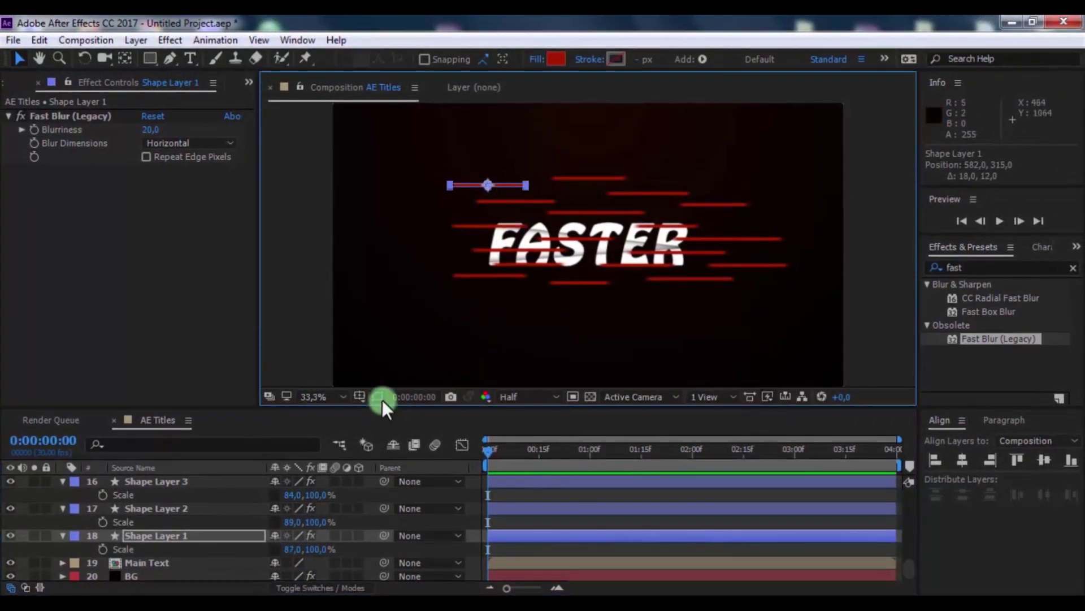
Step: At 0:00:01:00, shift all 18 shape layers together past the right edge of the frame and add Position keyframes
click(181, 542)
scroll(181, 541, up, 15)
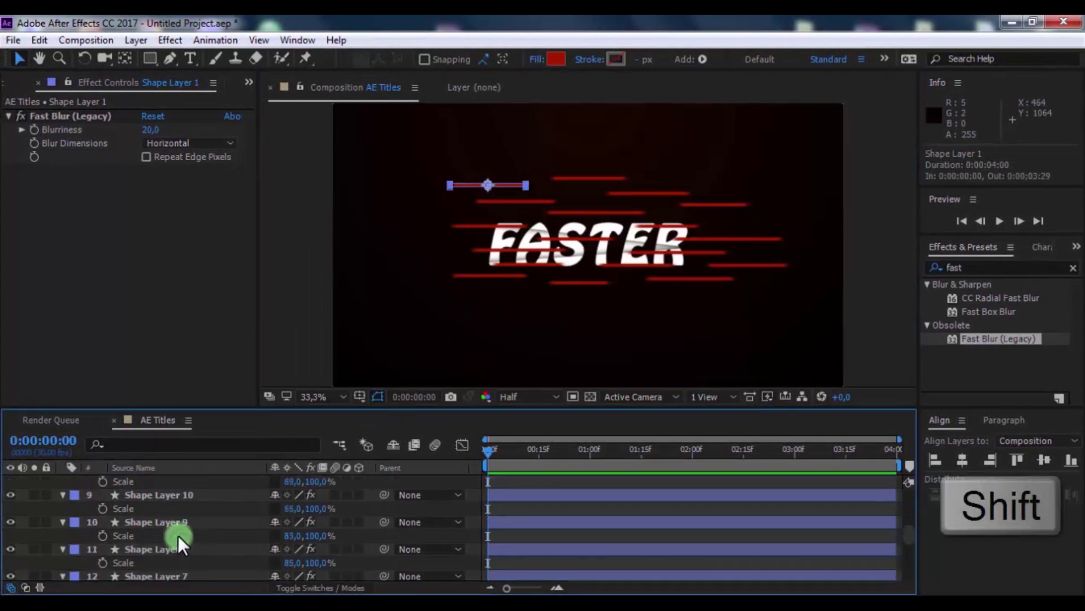
shift+click(161, 484)
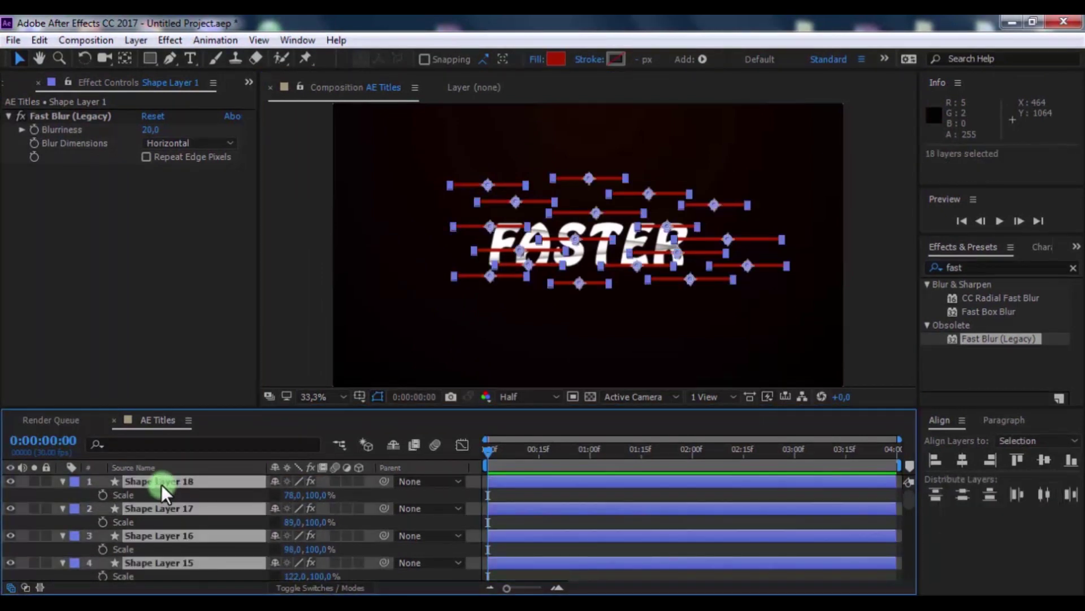
key(p)
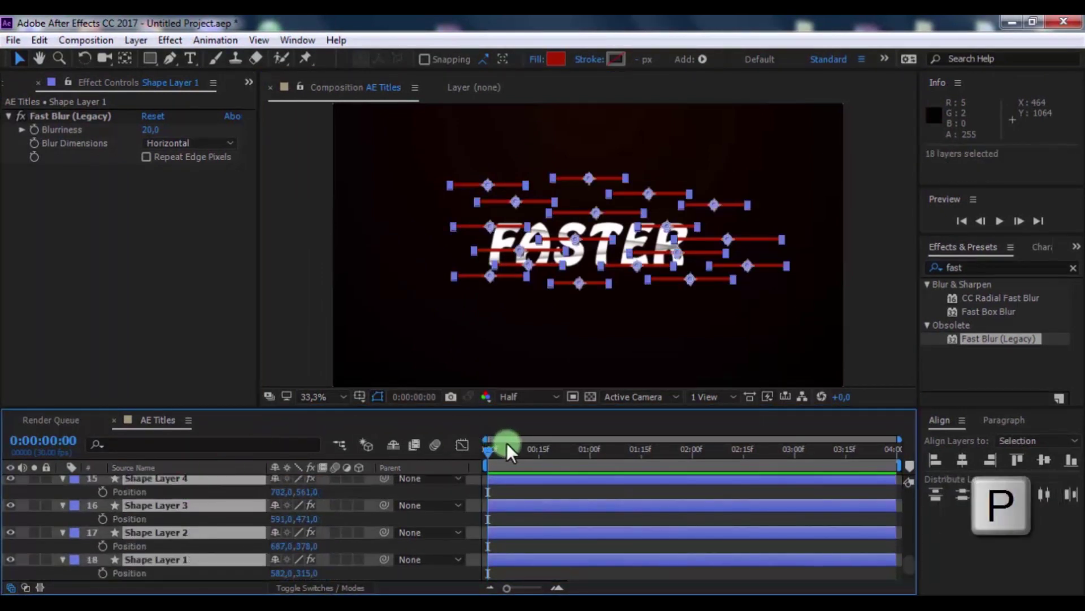
click(589, 456)
drag(334, 494, 703, 476)
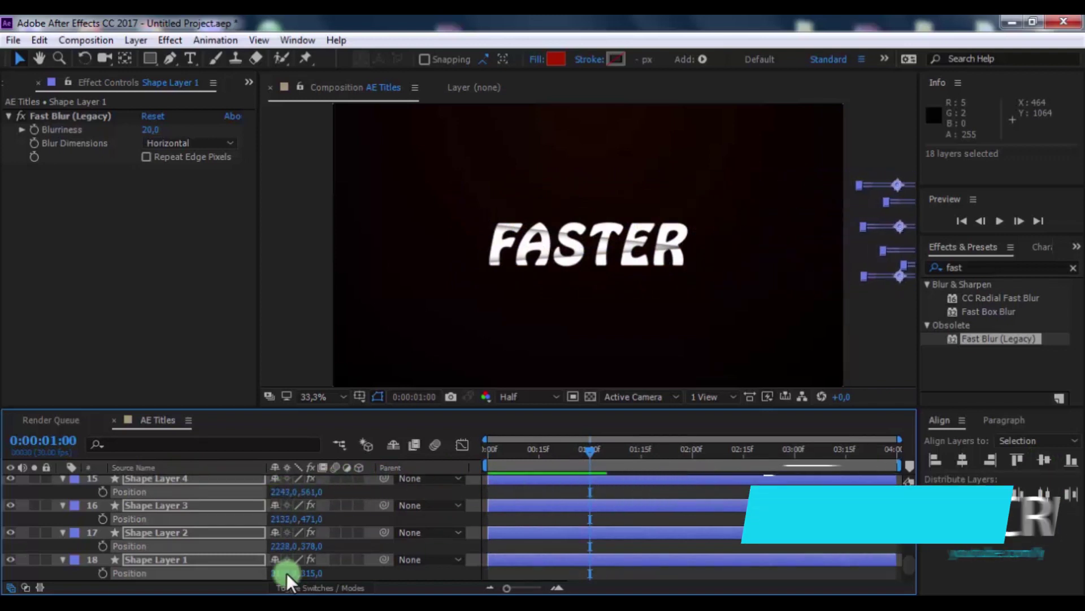
click(103, 492)
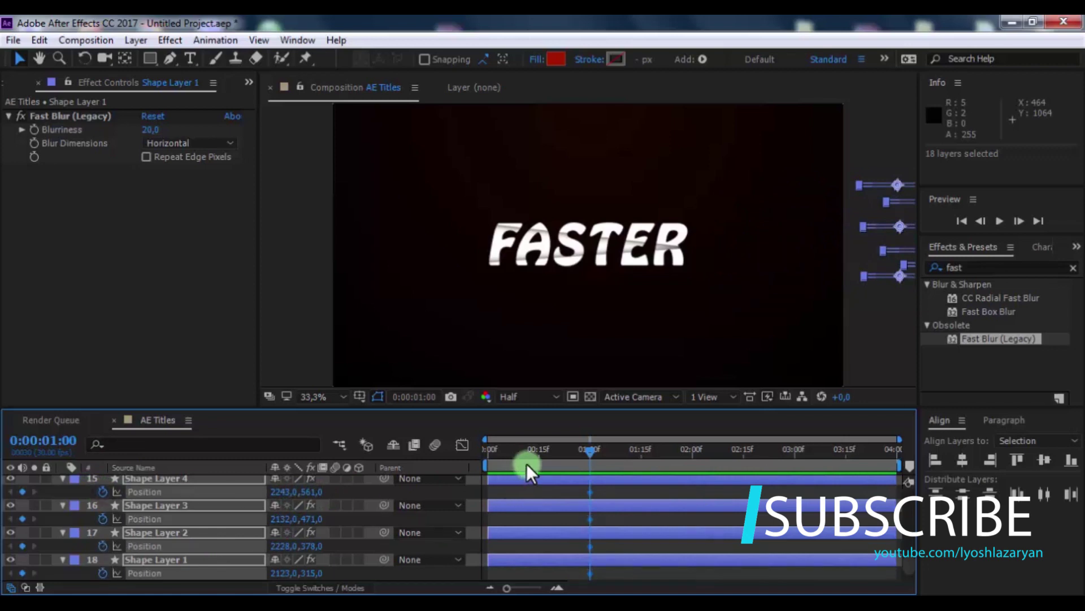
Step: At 0:00:00:00, shift all 18 shape layers past the left edge of the frame, with Shape Layer 1 at -1181, 315
drag(286, 492, 1, 493)
drag(278, 495, 76, 488)
drag(281, 492, 315, 495)
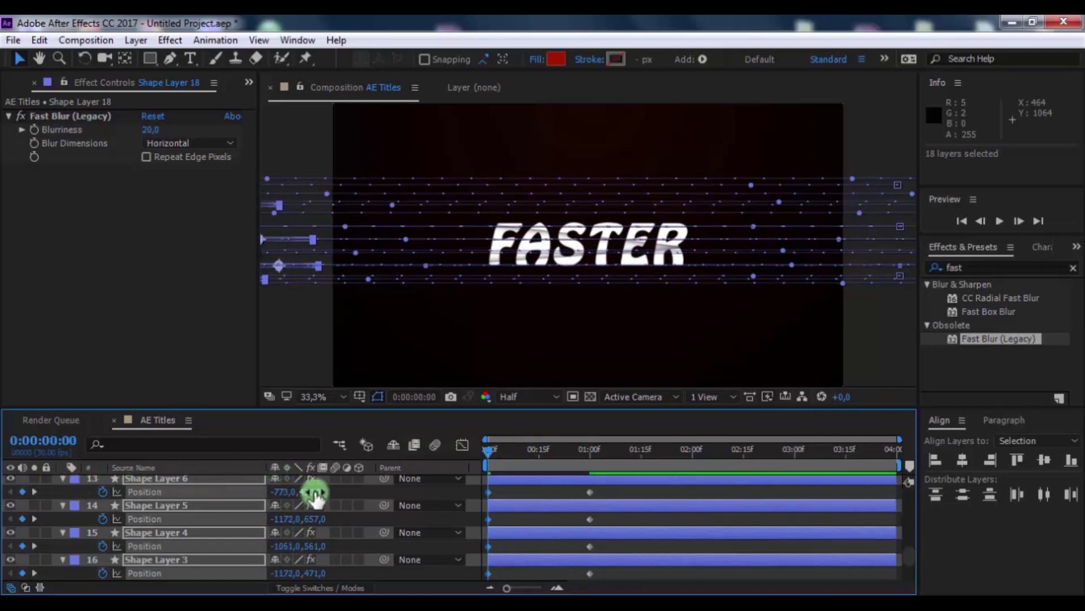
Step: Select the Position keyframes of all 18 shape layers and apply Easy Ease to them
click(689, 490)
click(642, 492)
scroll(626, 490, up, 6)
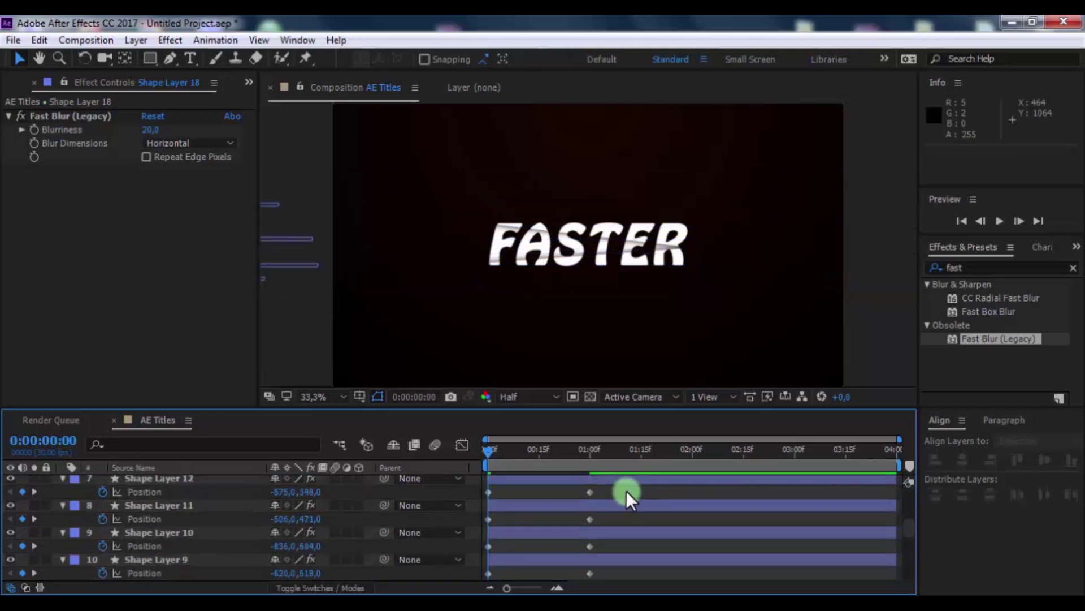
drag(629, 469, 463, 534)
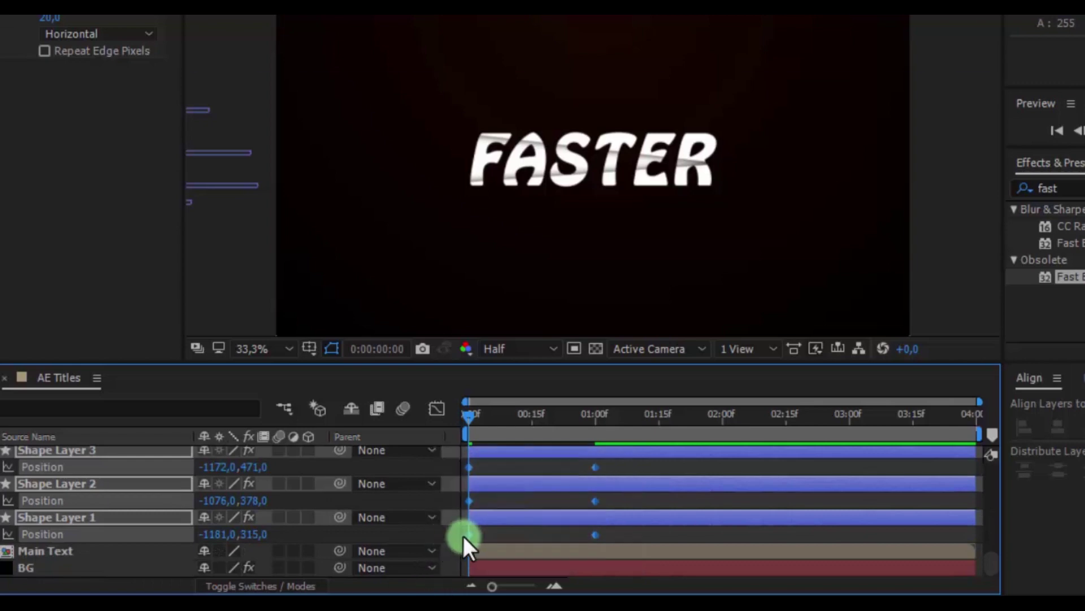
right_click(470, 533)
mouse_move(585, 522)
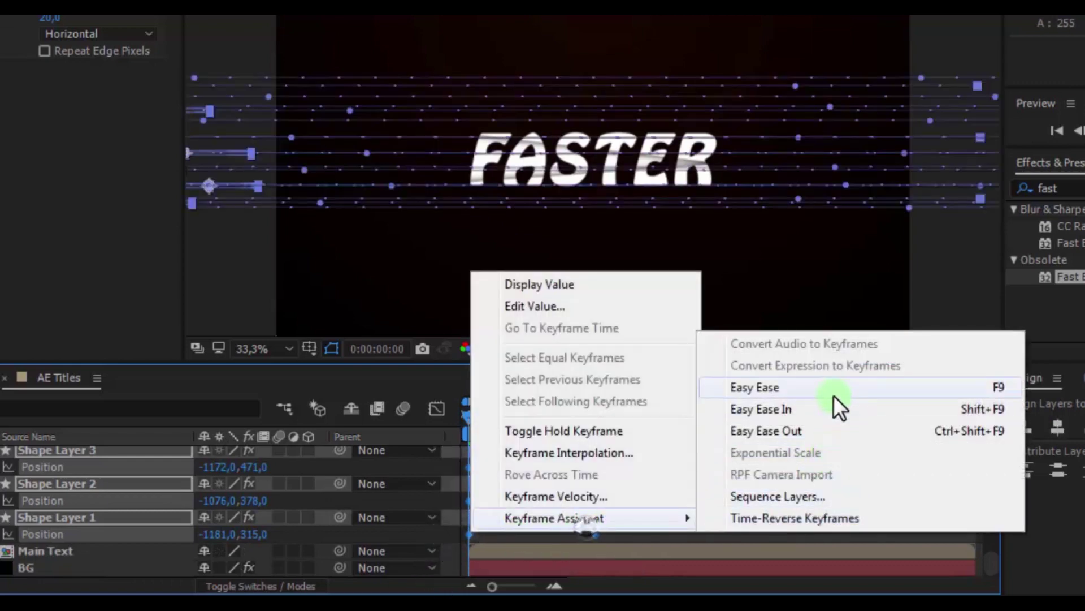
click(756, 383)
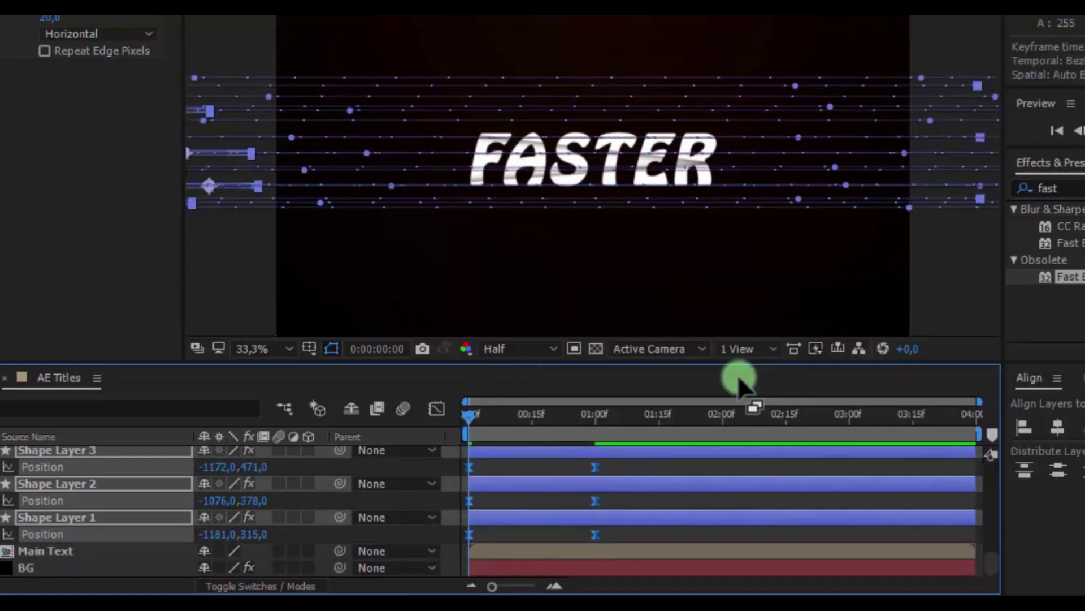
Step: Reshape the keyframes' speed curve so it peaks early and eases out slowly, and scrub through the motion to 0:00:01:21
click(439, 406)
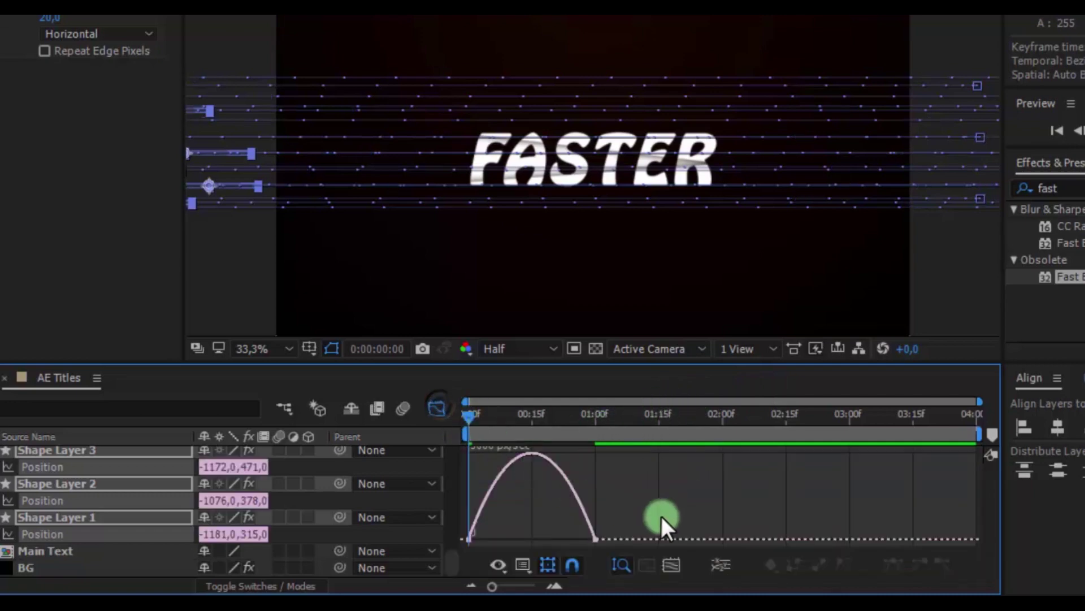
drag(565, 547, 485, 534)
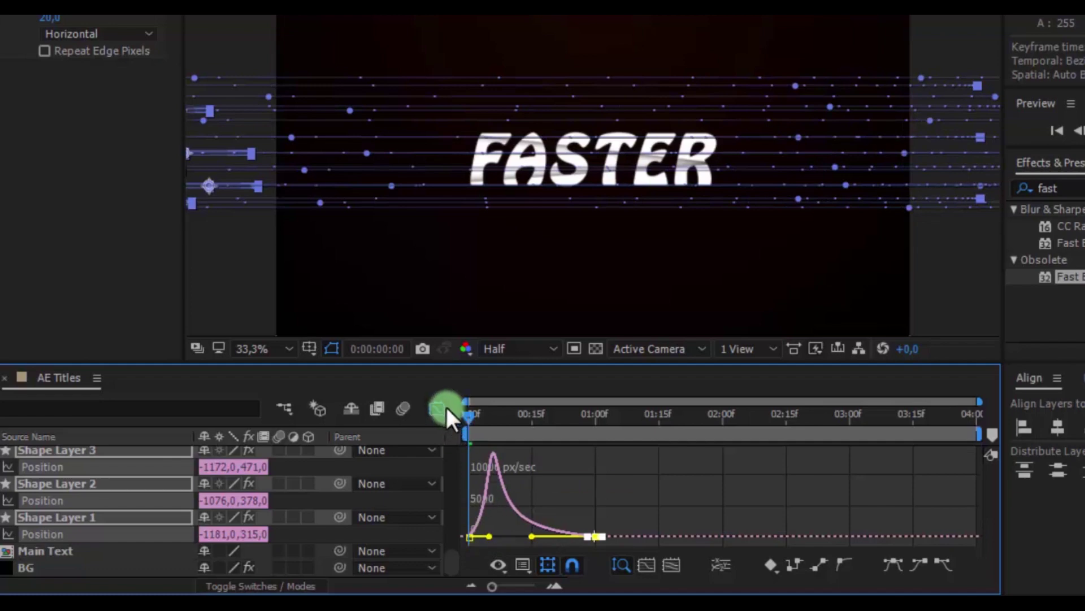
click(445, 407)
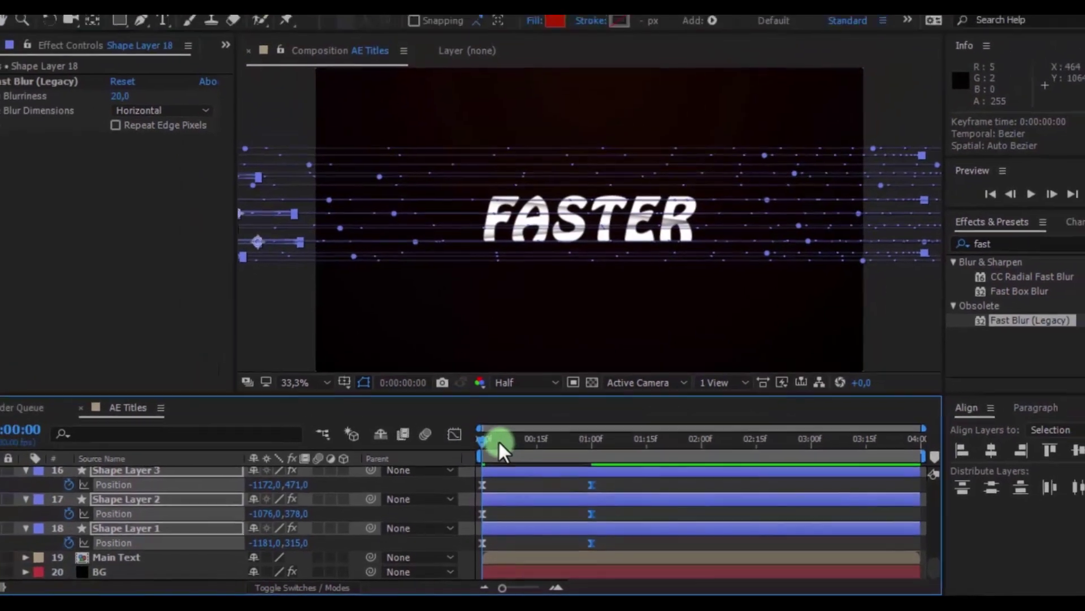
mouse_move(473, 418)
mouse_down()
mouse_move(543, 419)
mouse_move(584, 456)
mouse_move(652, 462)
mouse_up()
click(630, 517)
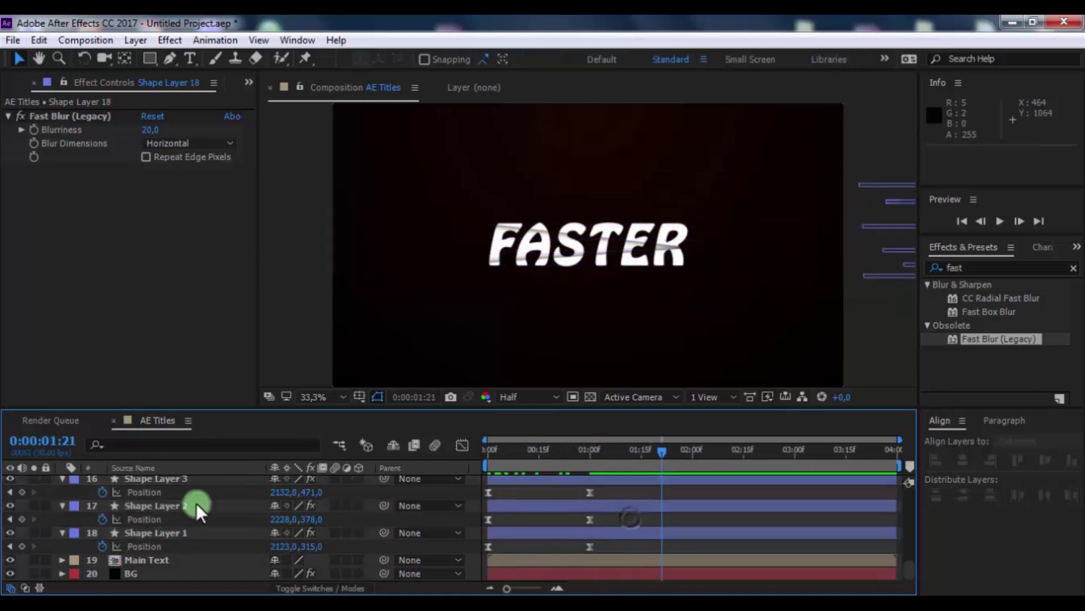
Step: Enable motion blur on all 18 shape layers
click(170, 531)
scroll(164, 508, up, 10)
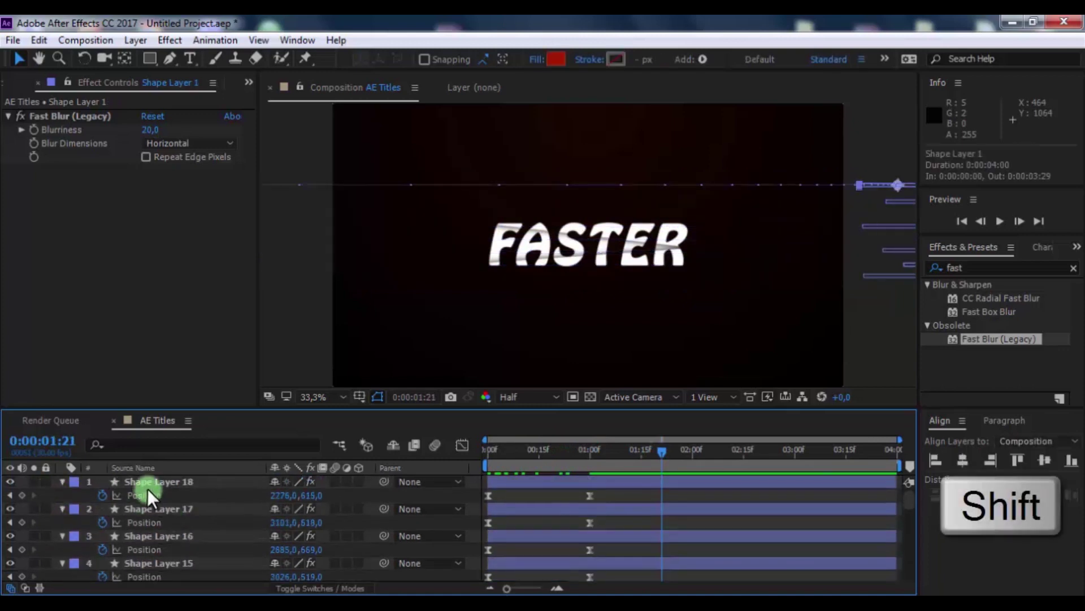
shift+click(158, 482)
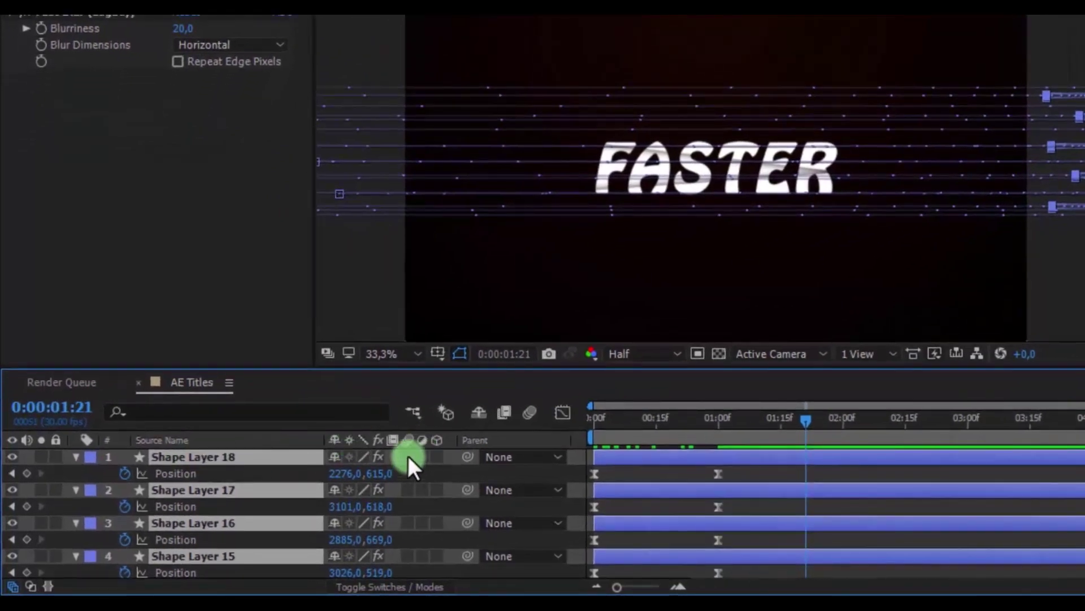
click(408, 457)
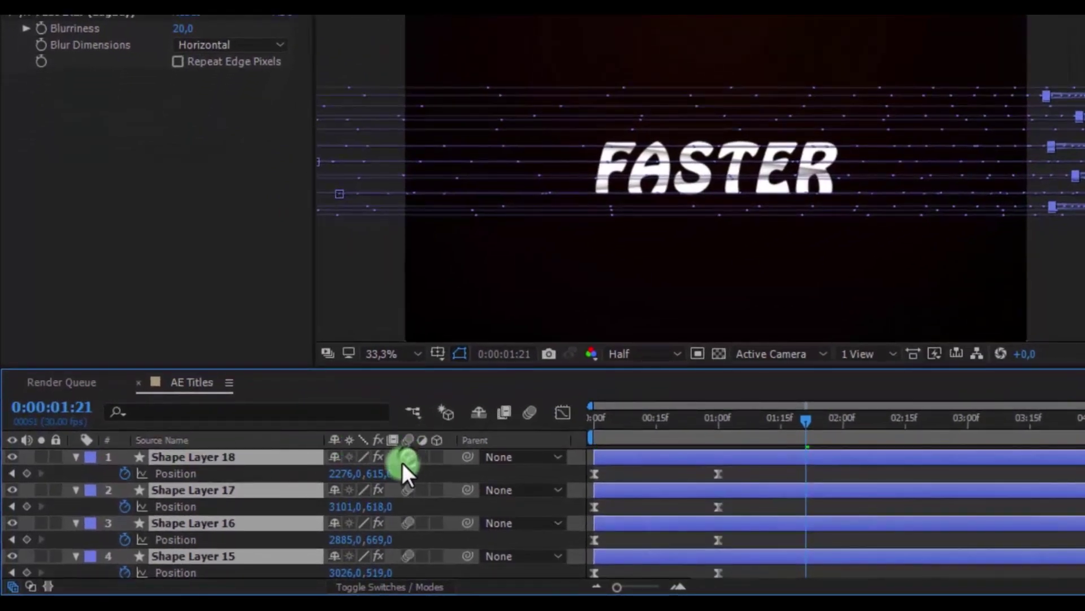
Step: Pre-compose the 18 shape layers as "Line Animation", moving all attributes, and preview the result from 0:00:00:00
right_click(242, 457)
click(274, 496)
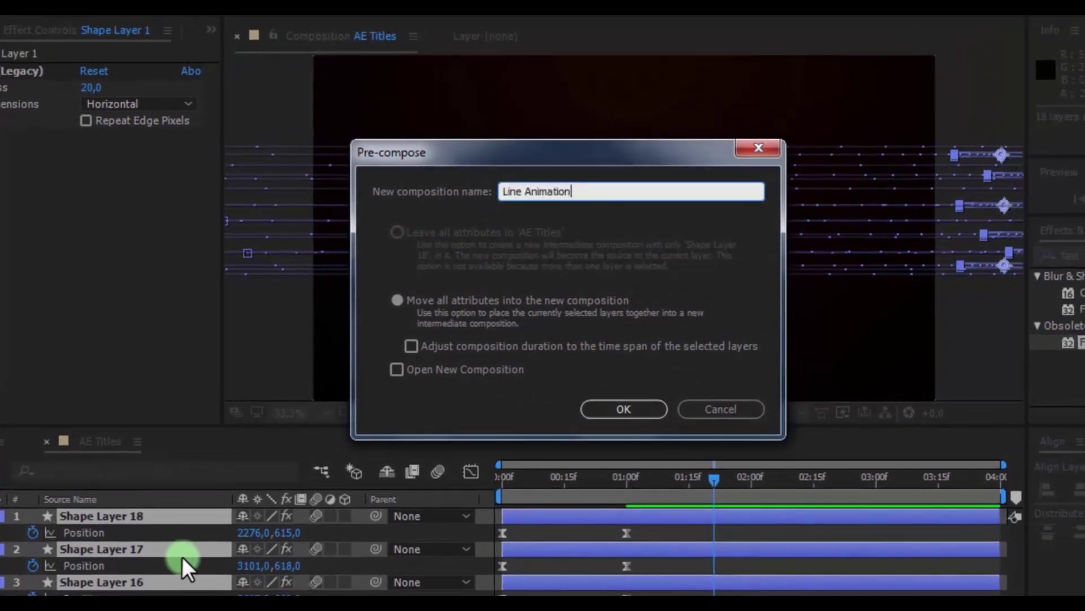
click(606, 404)
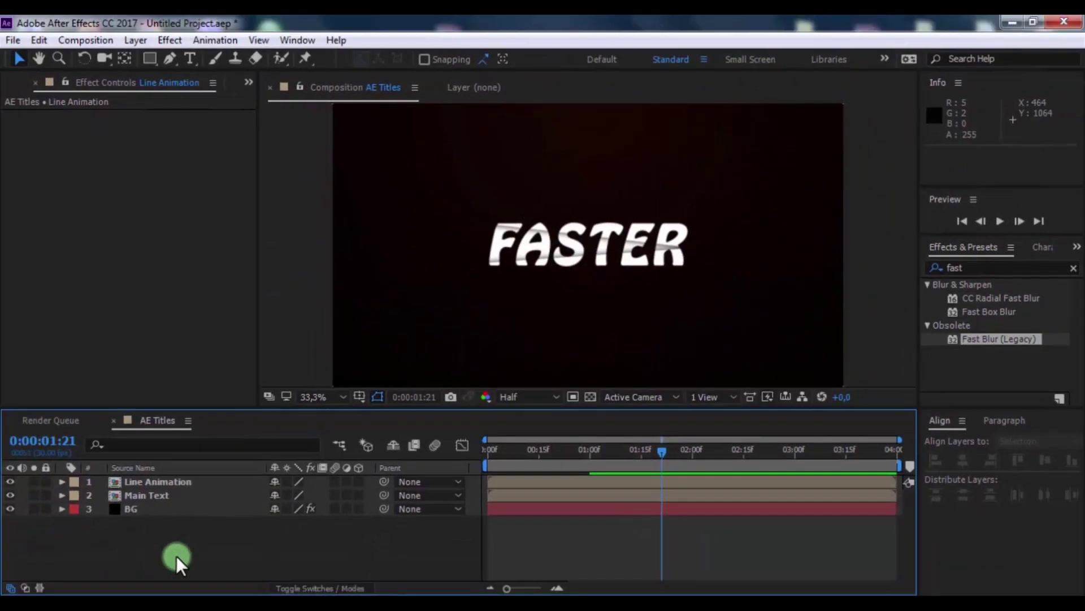
drag(678, 459, 446, 456)
key(space)
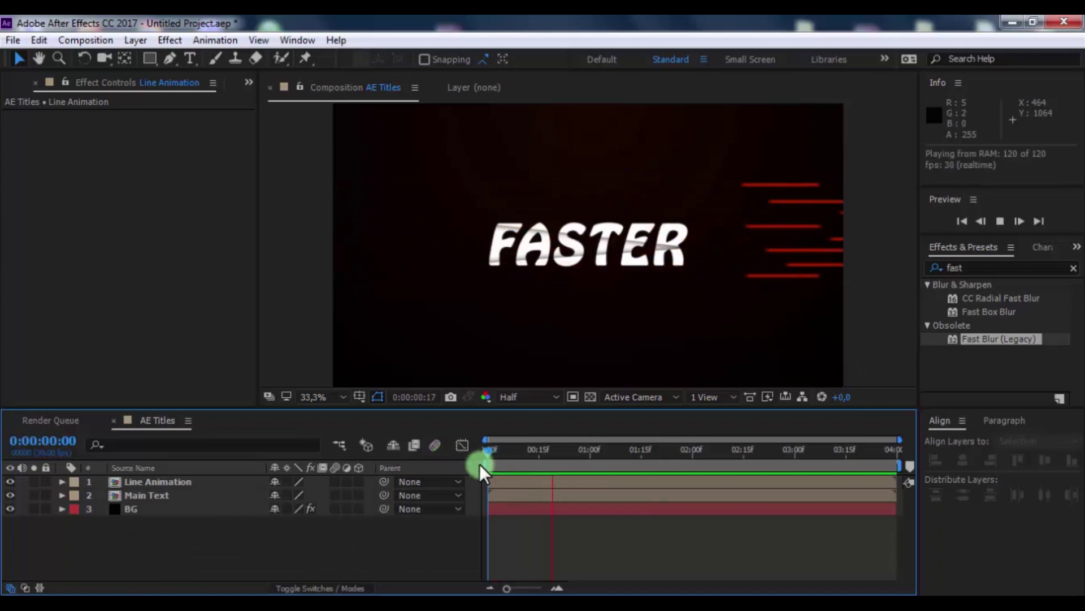
Step: Inside the Line Animation composition, stagger the shape layers one frame apart from top to bottom, with Shape Layer 1 starting at 0:00:00:17
click(182, 486)
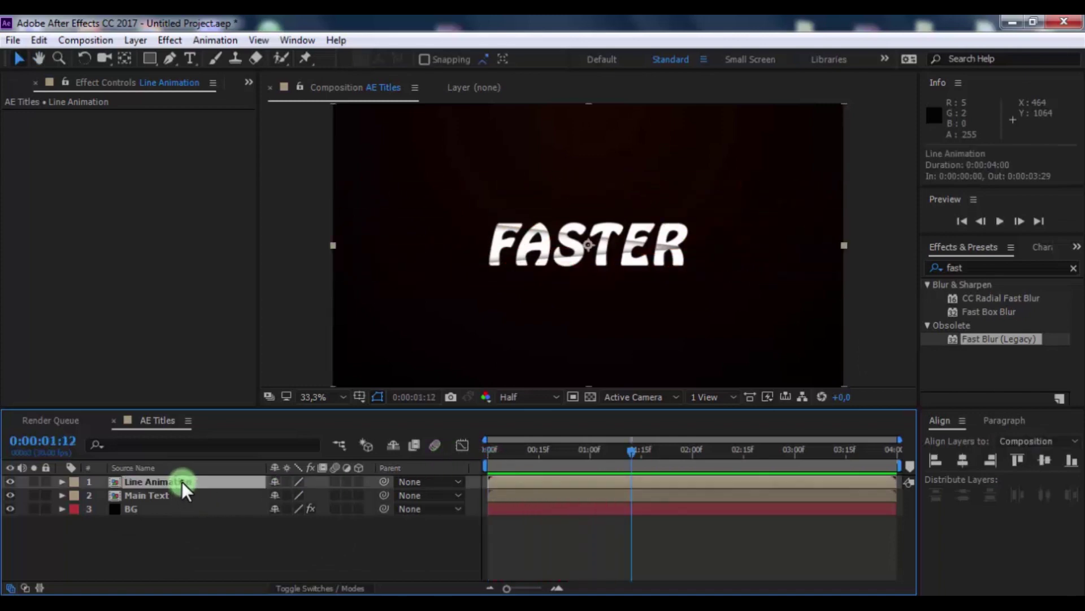
double_click(182, 481)
click(504, 484)
drag(504, 495, 554, 537)
click(506, 510)
scroll(527, 559, down, 2)
scroll(543, 563, down, 1)
drag(512, 550, 578, 563)
scroll(543, 573, down, 1)
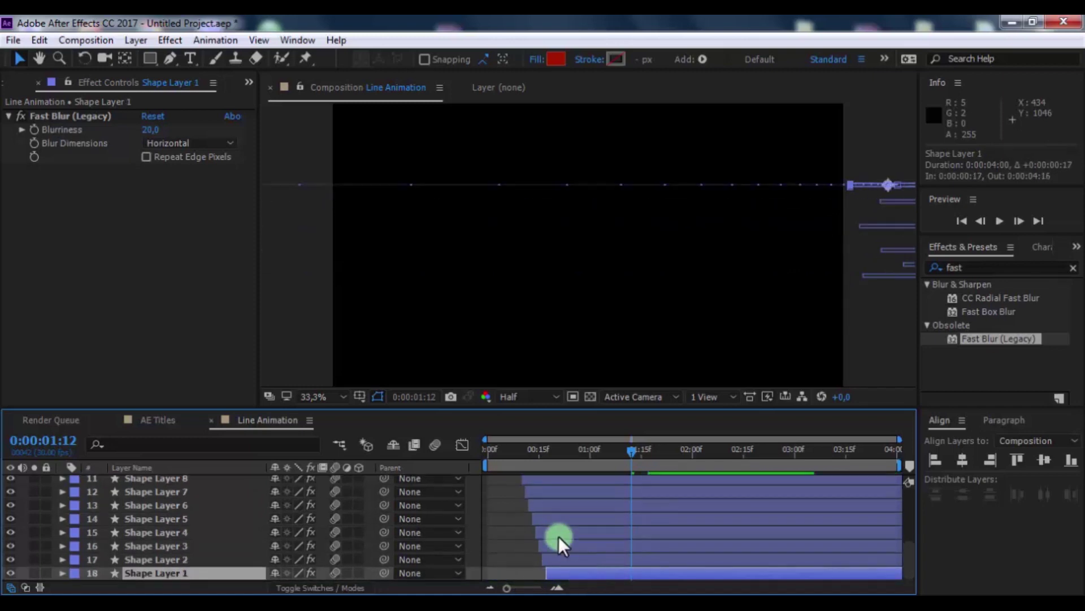
Step: Preview the staggered lines in the Line Animation composition from 0:00:00:00
drag(524, 463, 447, 447)
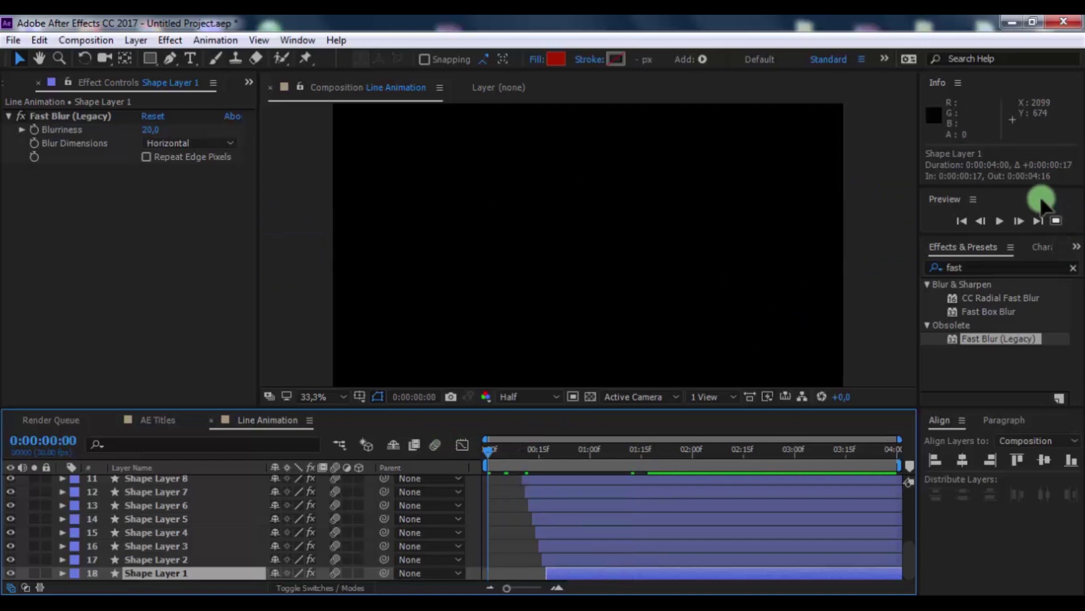
click(1003, 225)
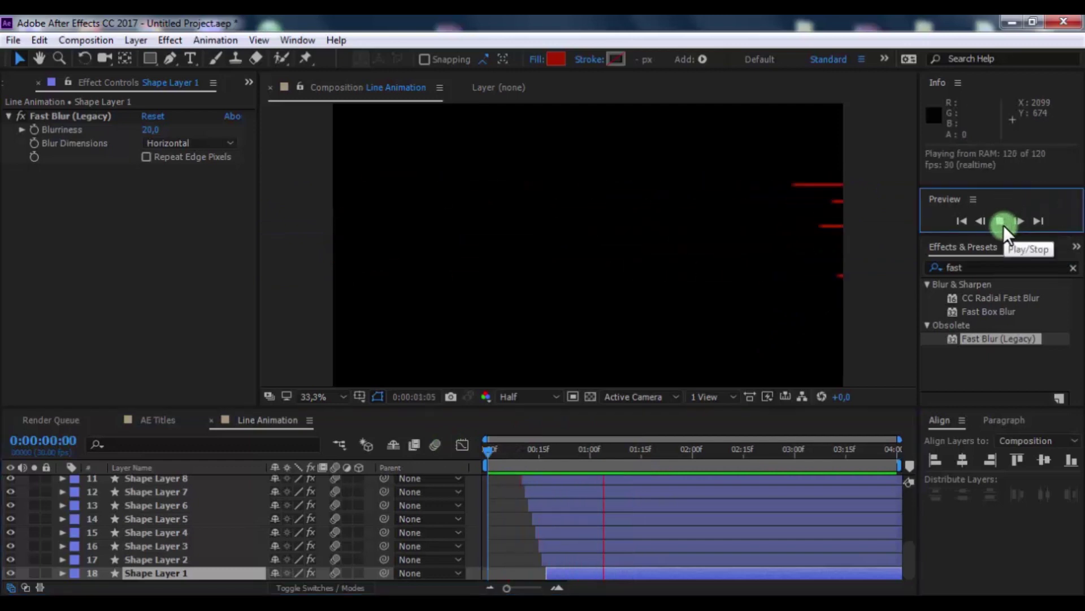
click(1002, 225)
scroll(239, 488, up, 5)
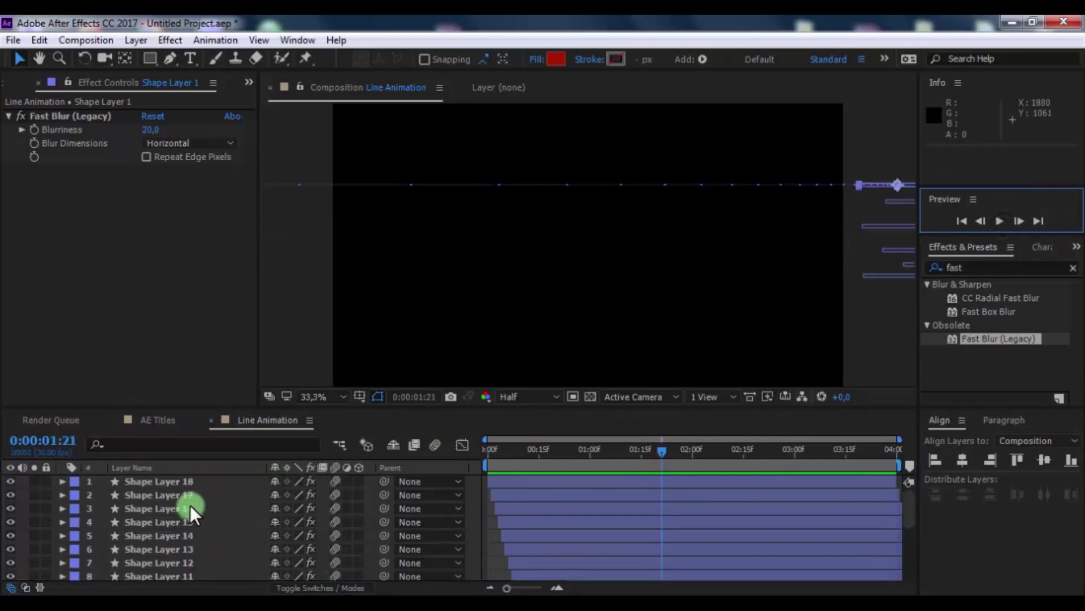
Step: Return to the AE Titles composition and preview the line sweep over the FASTER text from the beginning
click(158, 419)
click(646, 490)
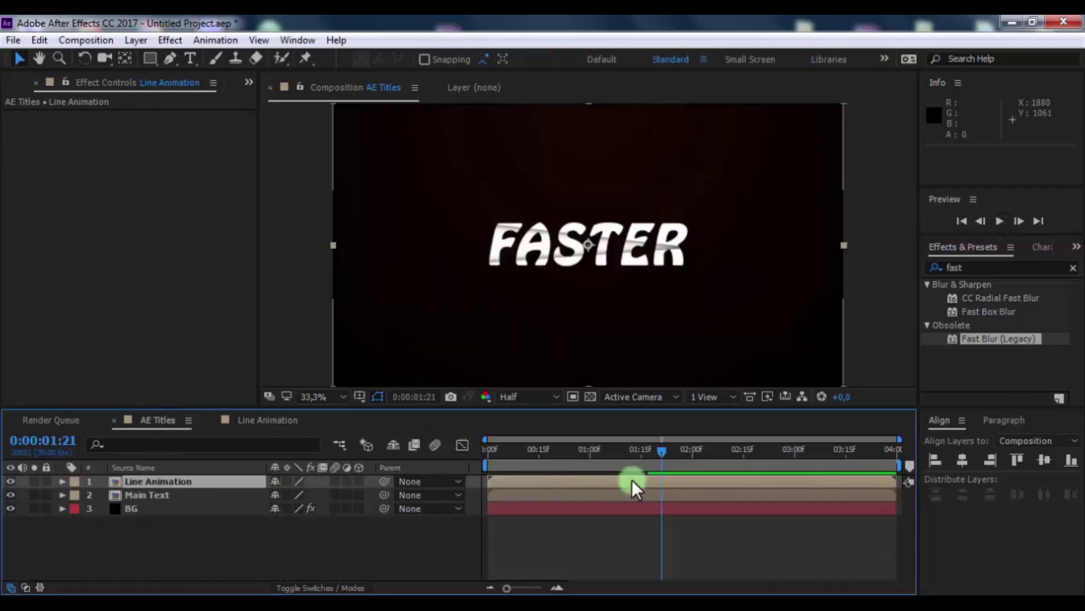
click(1010, 213)
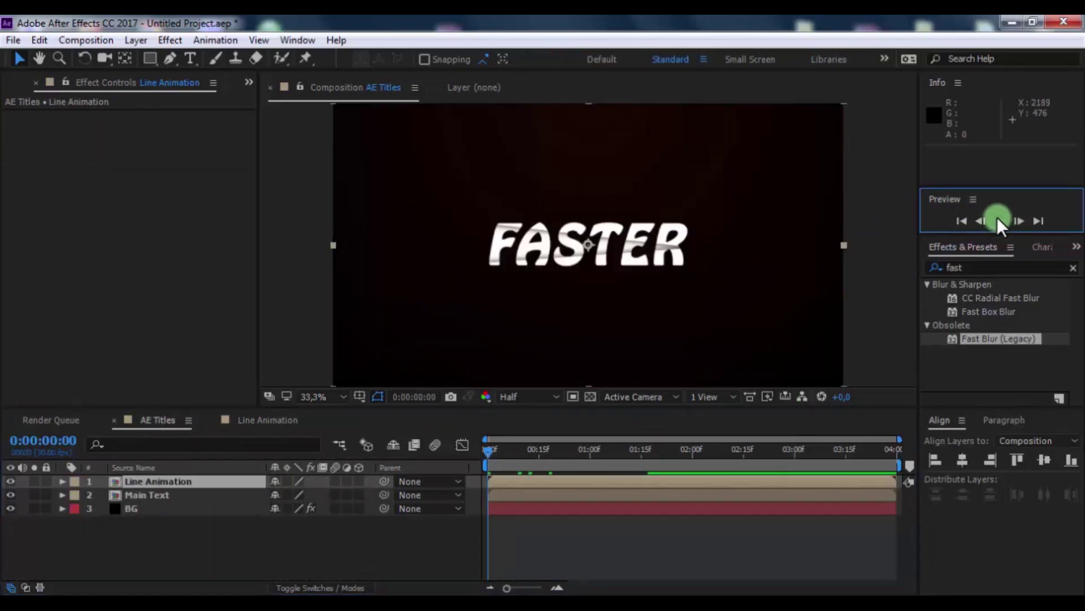
click(990, 216)
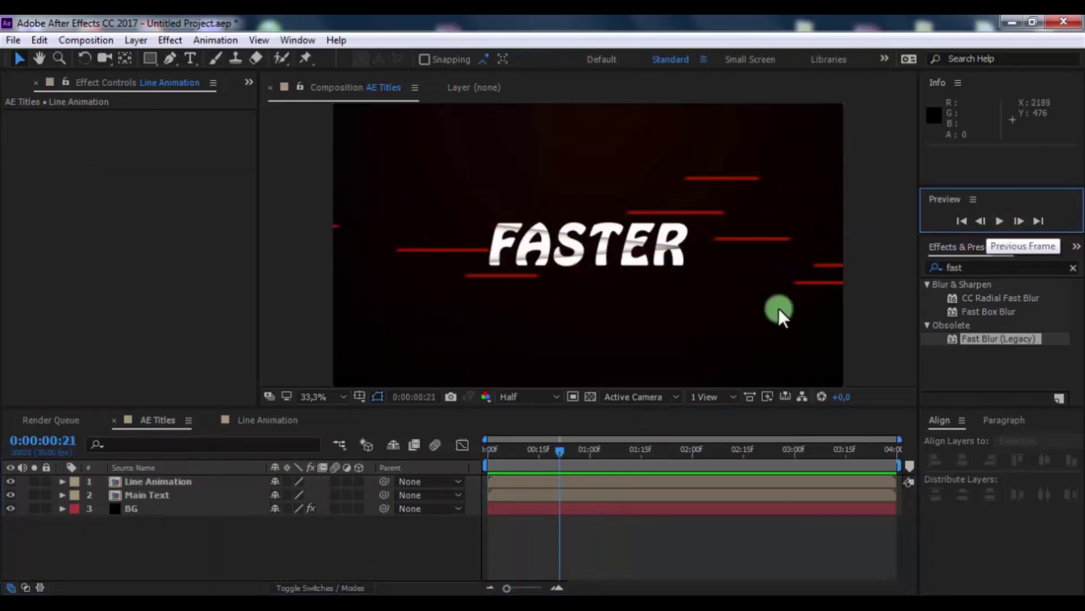
Step: At 0:00:01:28, draw a rectangular mask about 888 by 42 px across the top edge of the lettering on the Main Text layer
click(206, 529)
click(167, 494)
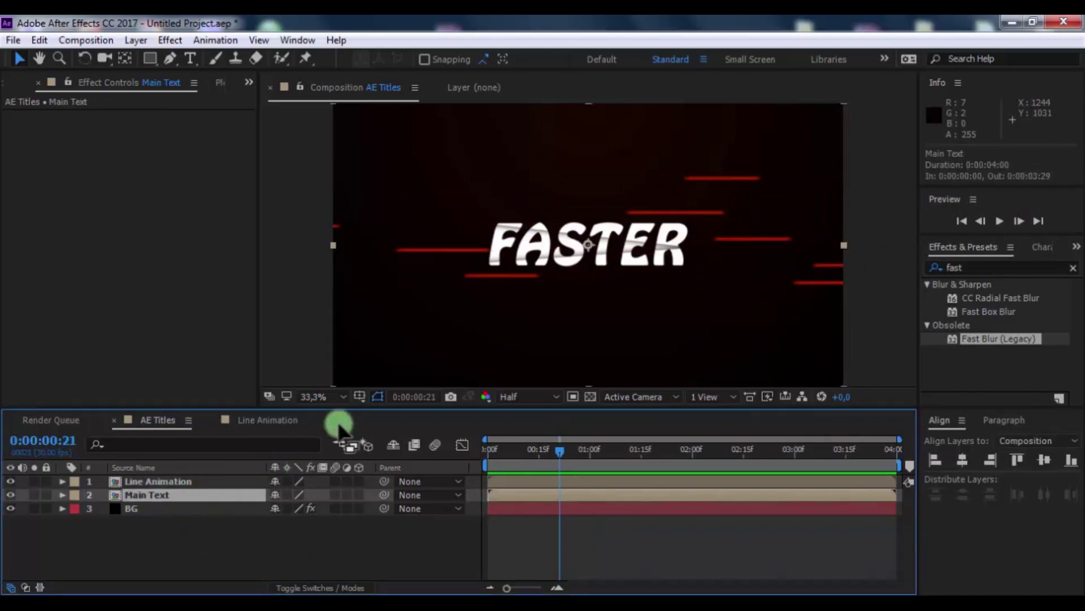
drag(592, 445, 678, 444)
key(period)
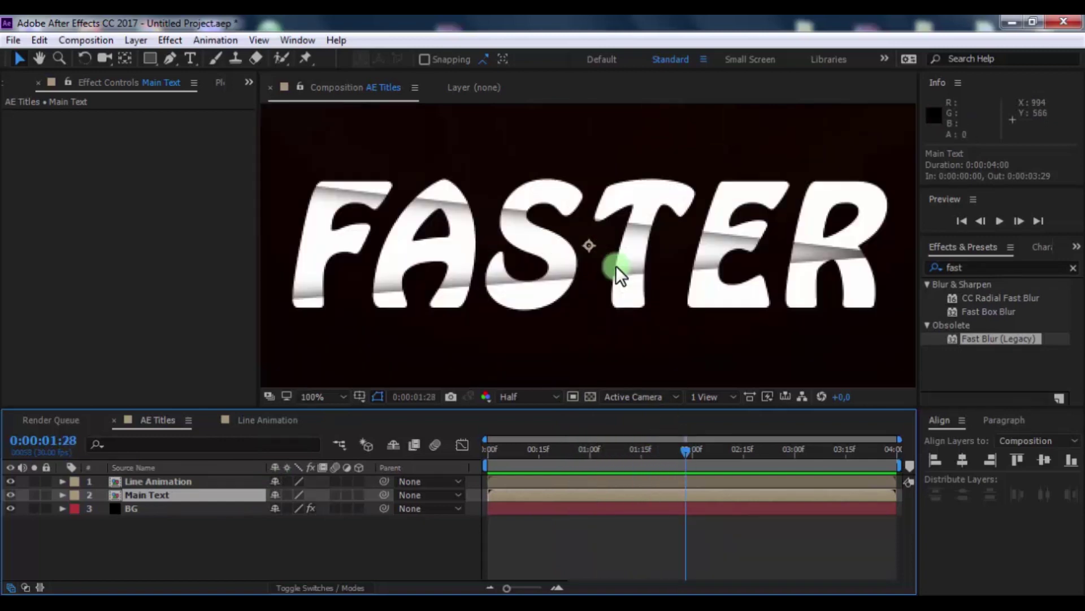
click(151, 58)
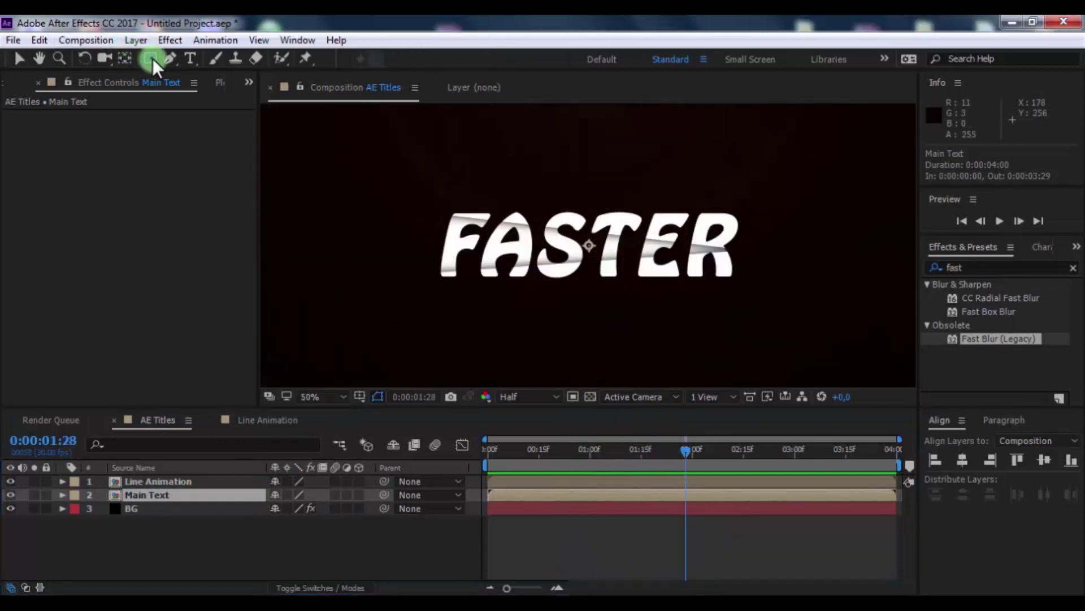
drag(417, 203, 462, 210)
drag(567, 221, 771, 219)
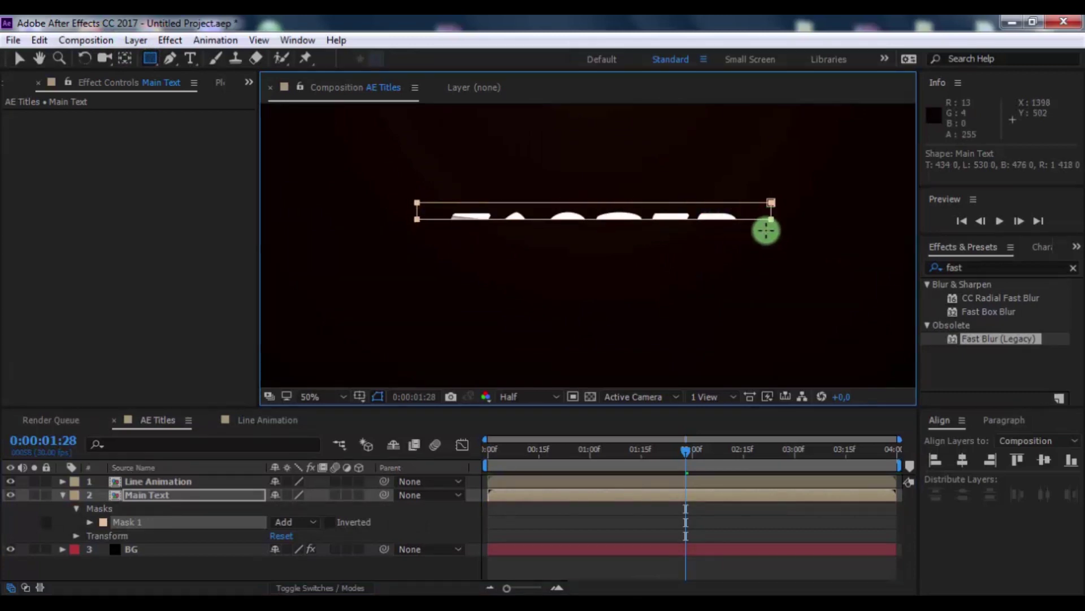
Step: Duplicate the masked Main Text layer and move the copy's mask down to sit directly below the first strip
click(157, 500)
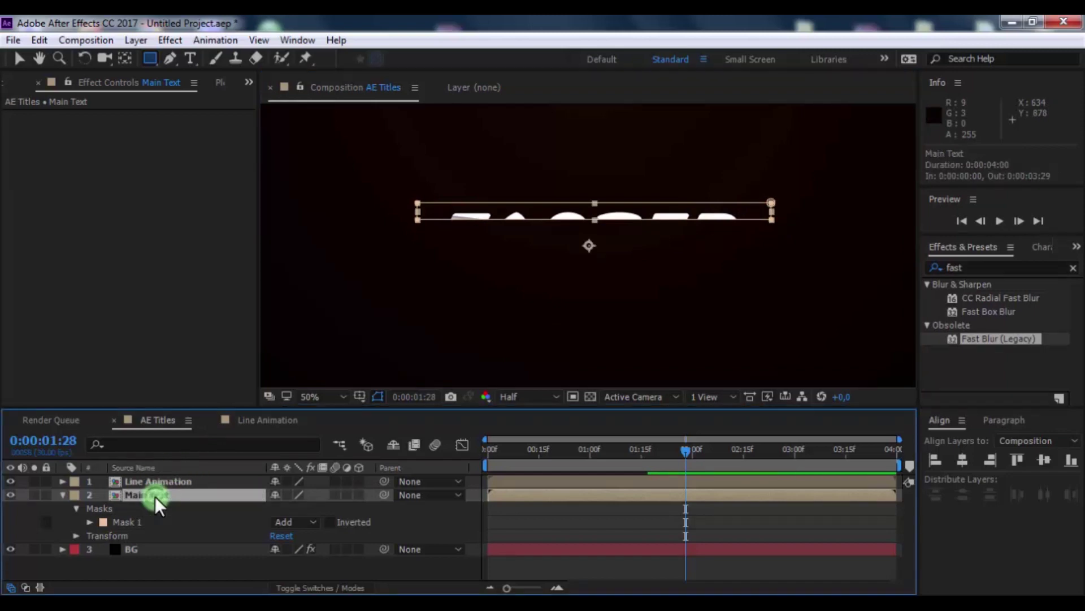
key(ctrl+d)
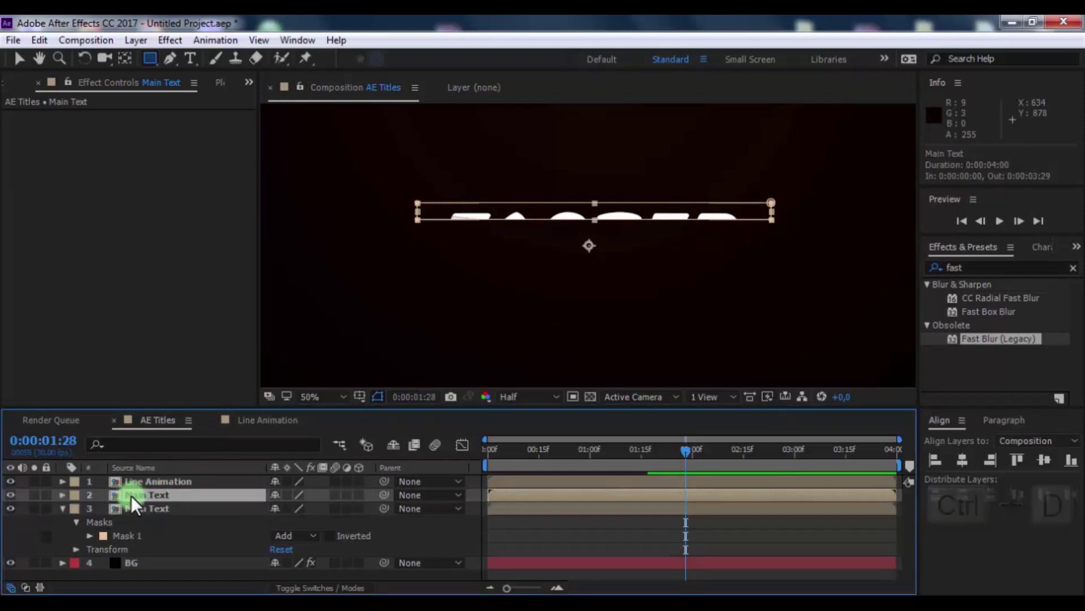
key(m)
click(141, 508)
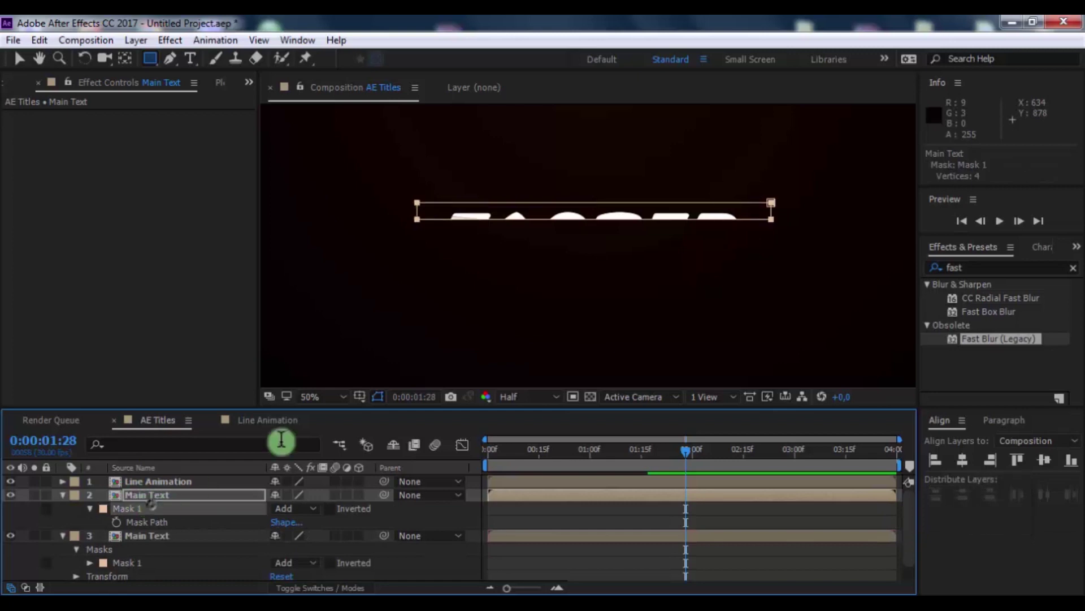
click(19, 59)
click(773, 222)
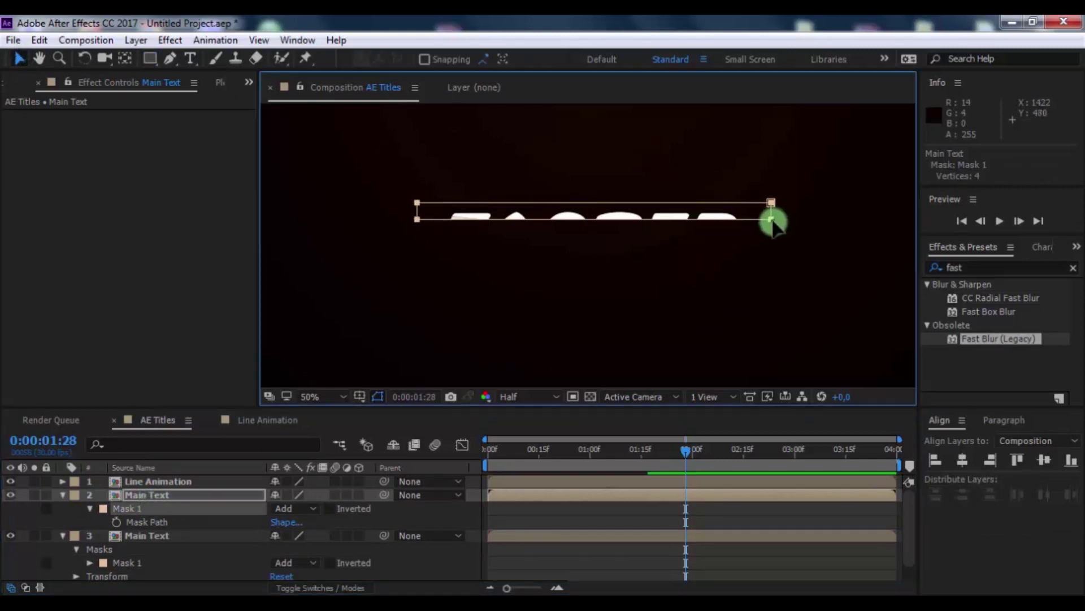
drag(773, 222, 772, 236)
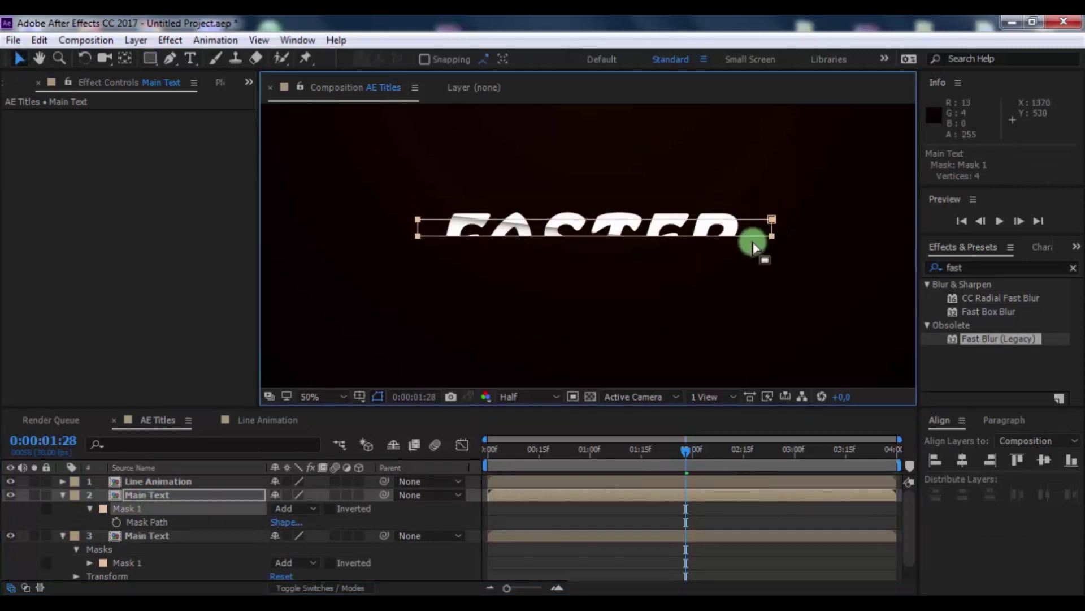
Step: Duplicate the topmost Main Text layer again and shift the new copy's mask down to form the third strip
click(147, 496)
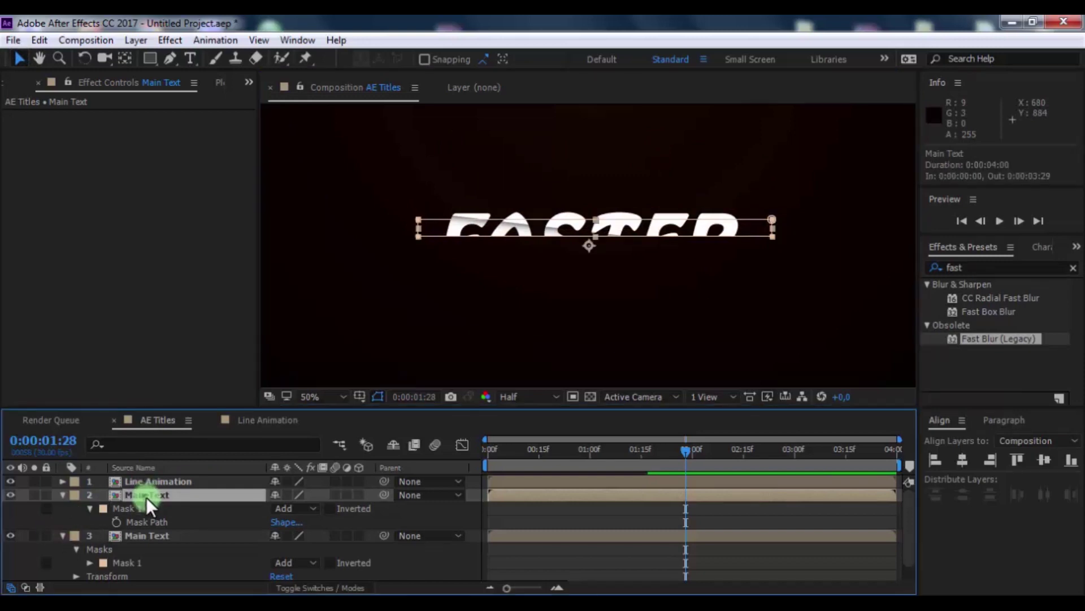
key(ctrl+d)
key(m)
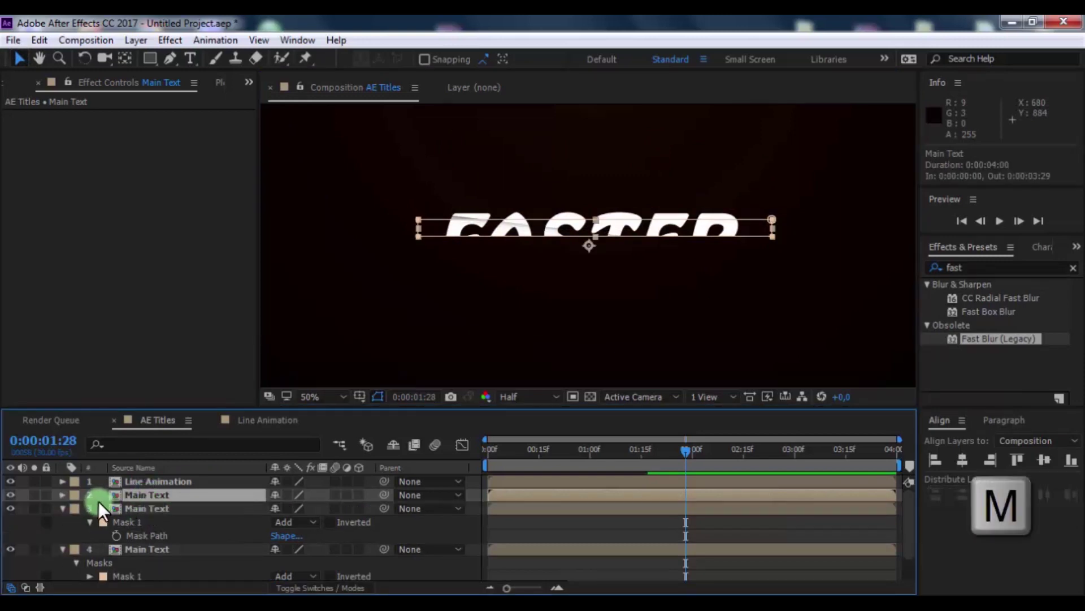
click(166, 513)
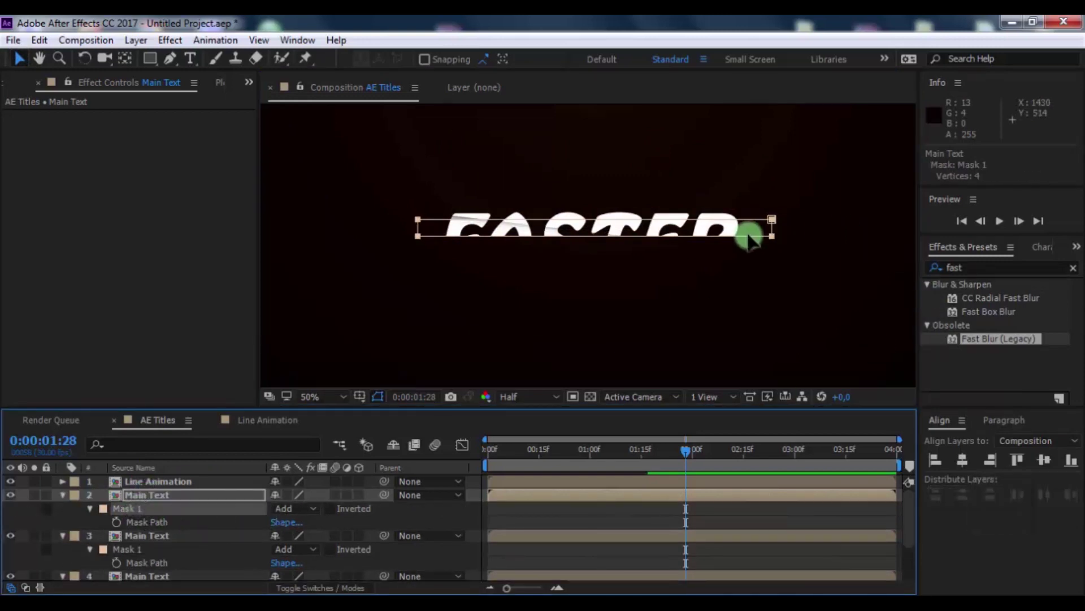
mouse_move(772, 234)
mouse_down()
mouse_move(775, 261)
mouse_move(771, 247)
mouse_up()
Step: Duplicate the topmost Main Text layer and move the copy's mask down to form the fourth strip of the lettering
click(144, 497)
key(ctrl+d)
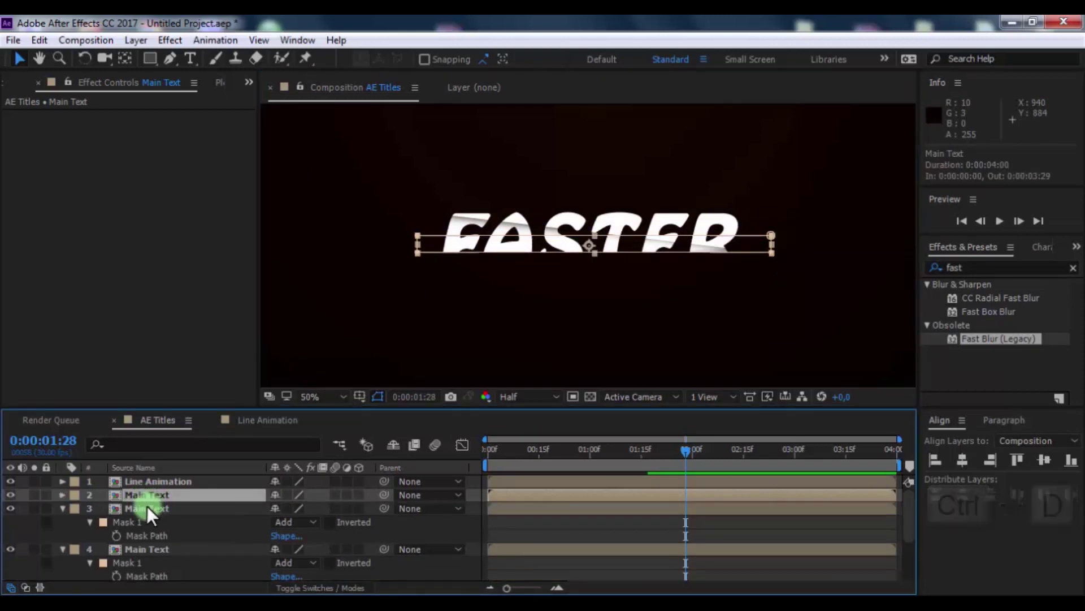
key(m)
click(184, 504)
drag(771, 253, 769, 277)
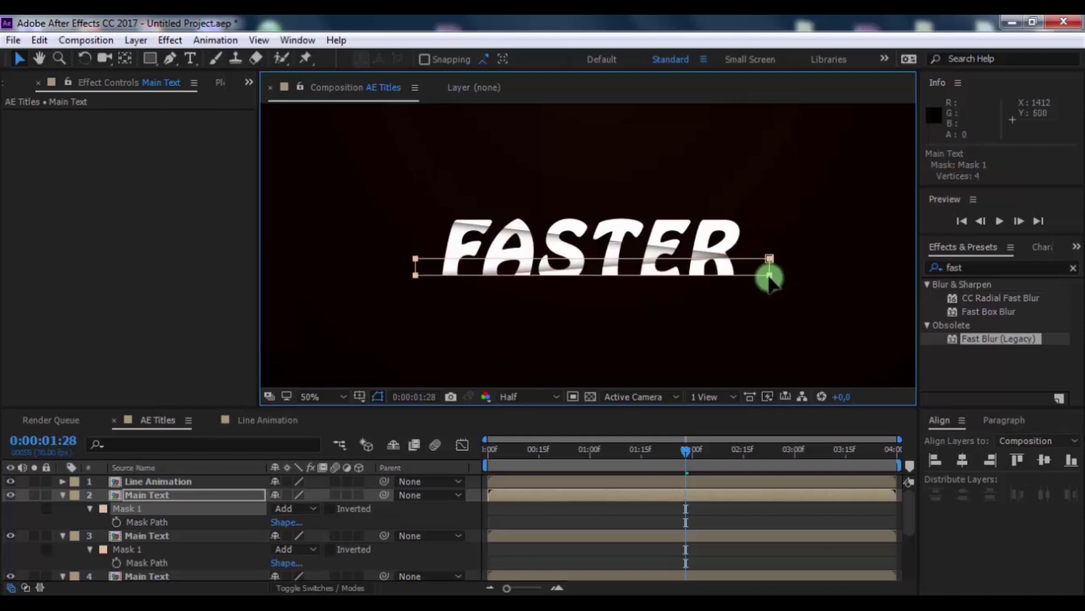
Step: Duplicate the topmost Main Text layer once more and shift its mask down over the bottom edge of the lettering as the fifth strip
click(178, 494)
key(ctrl+d)
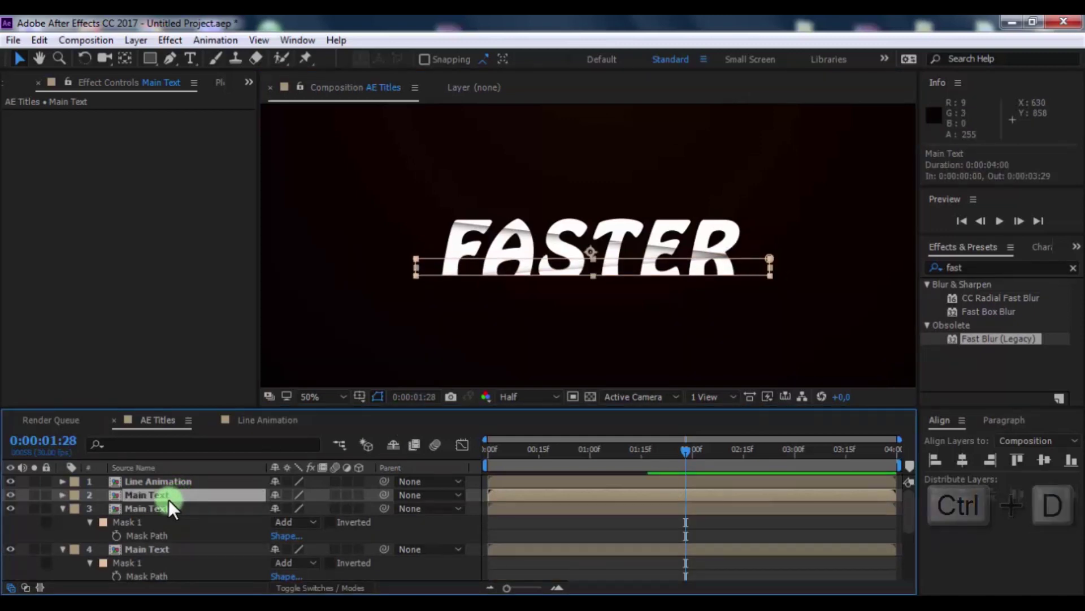
key(m)
click(159, 509)
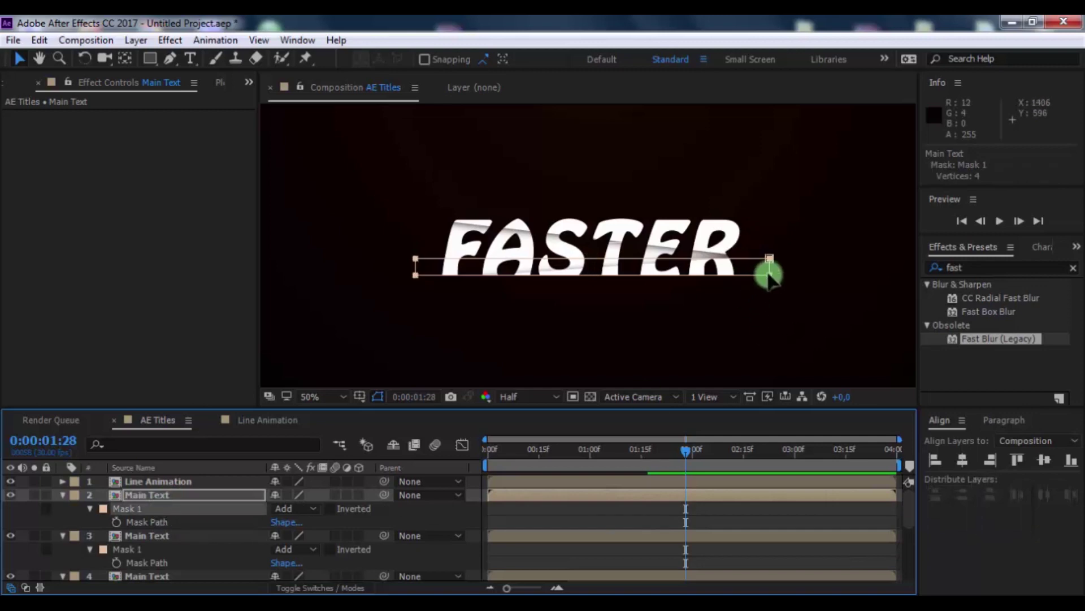
drag(770, 276, 769, 290)
click(534, 519)
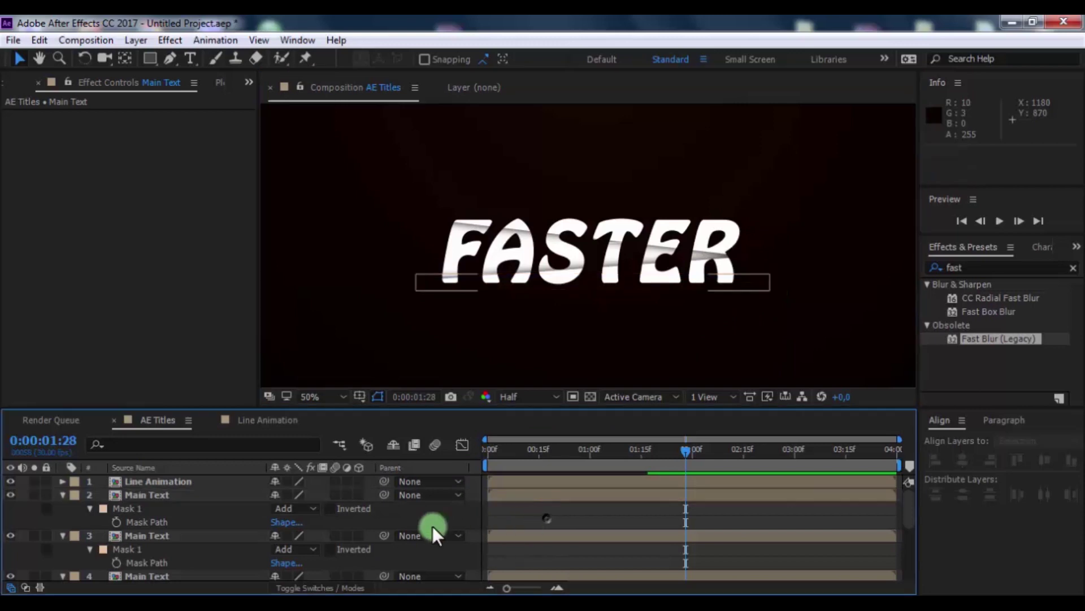
Step: Collapse the mask properties of all five Main Text layers and return to the start of the timeline
click(61, 495)
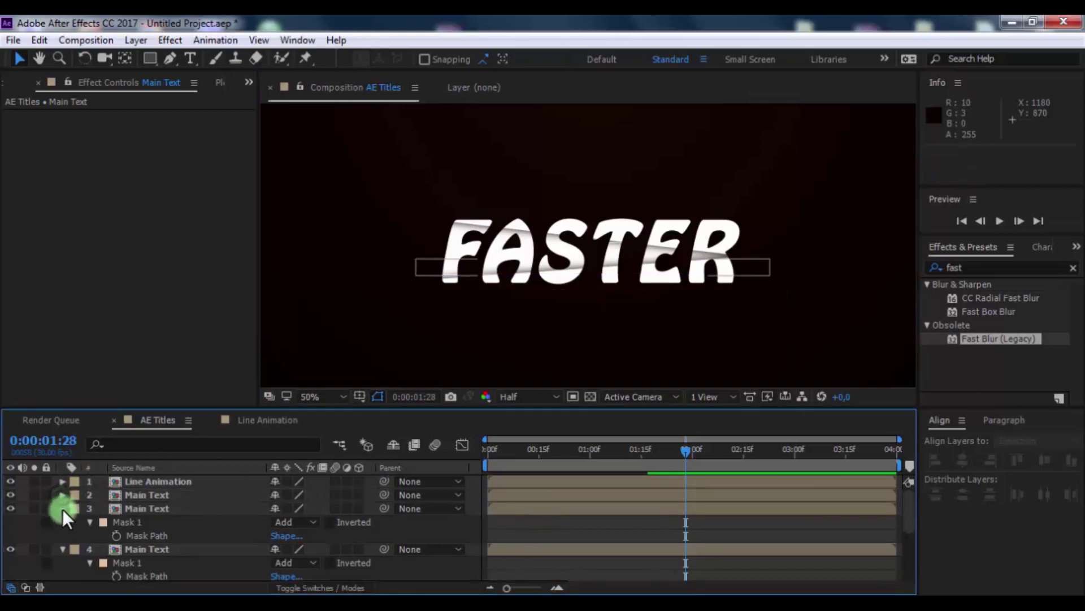
click(62, 508)
click(62, 521)
click(62, 535)
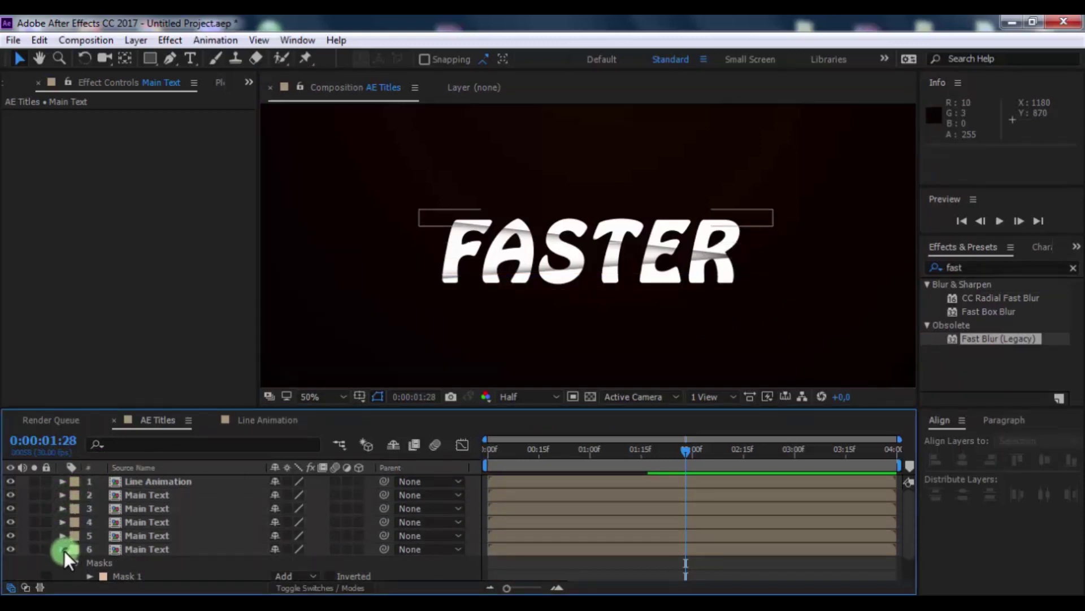
click(63, 549)
click(279, 564)
click(494, 428)
drag(493, 456, 469, 460)
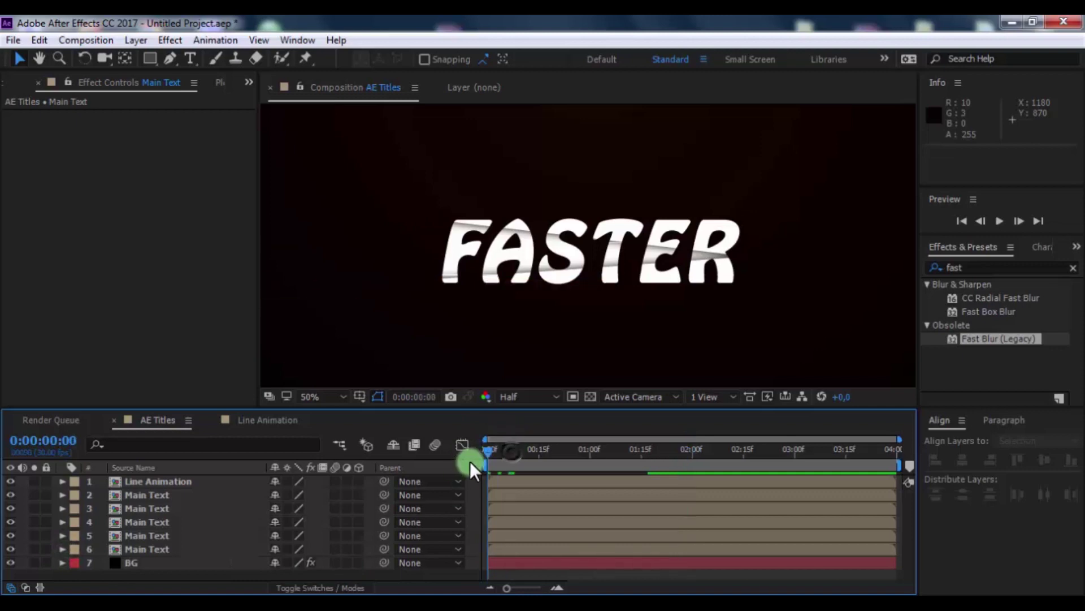
Step: Select all five Main Text layers and set a Position keyframe on them at 0:00:01:00
drag(534, 450, 592, 447)
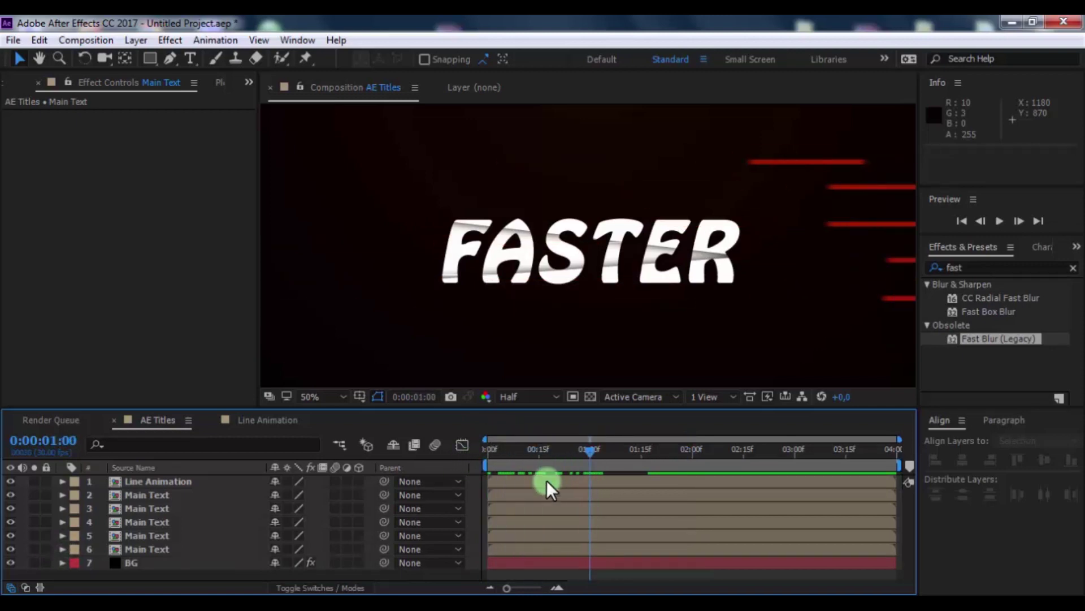
click(520, 496)
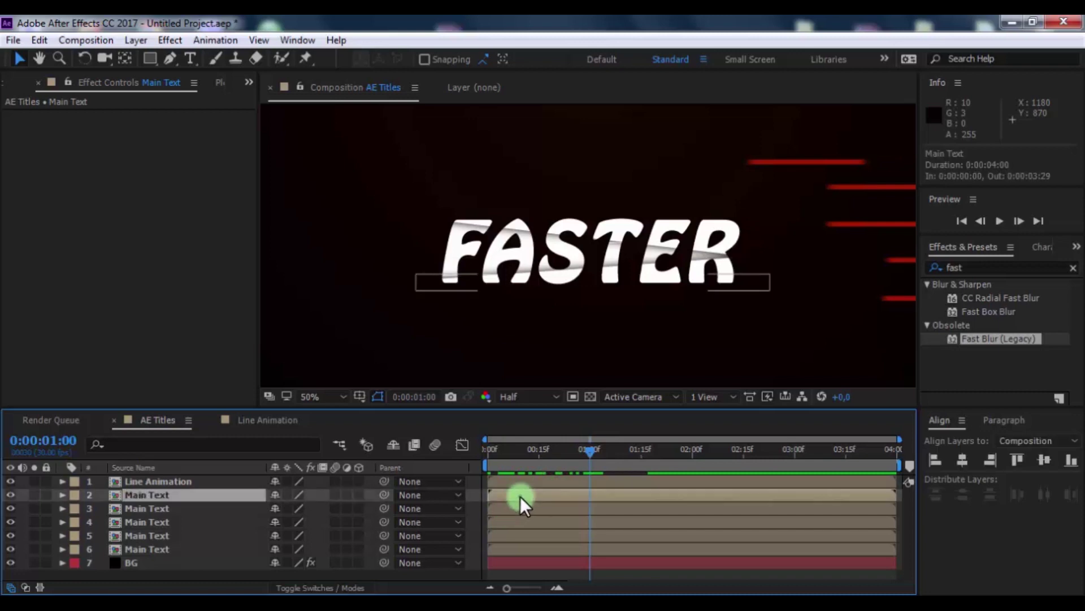
shift+click(505, 546)
click(494, 517)
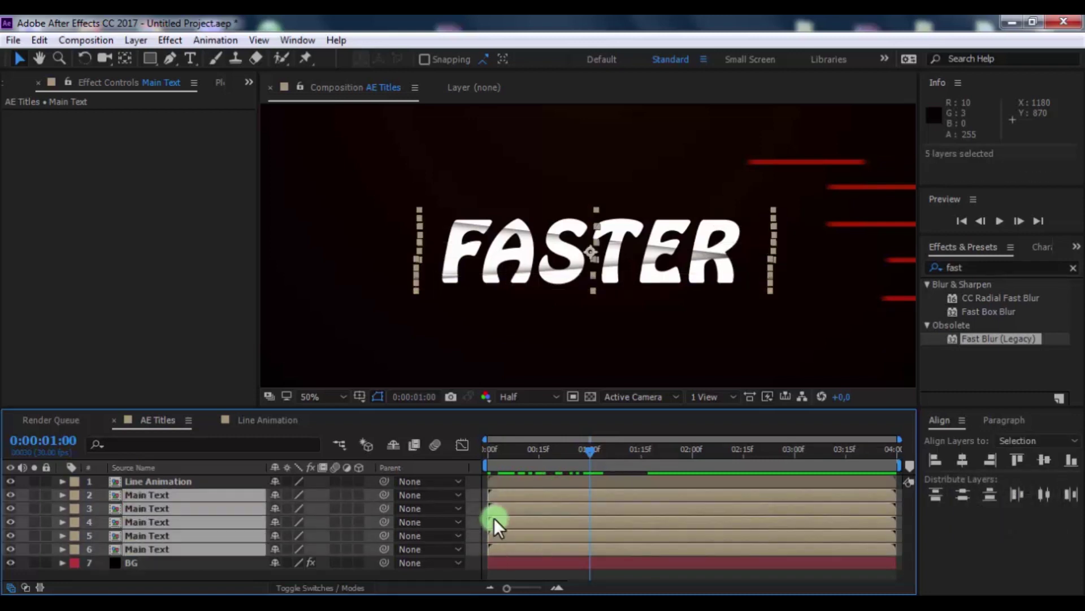
key(p)
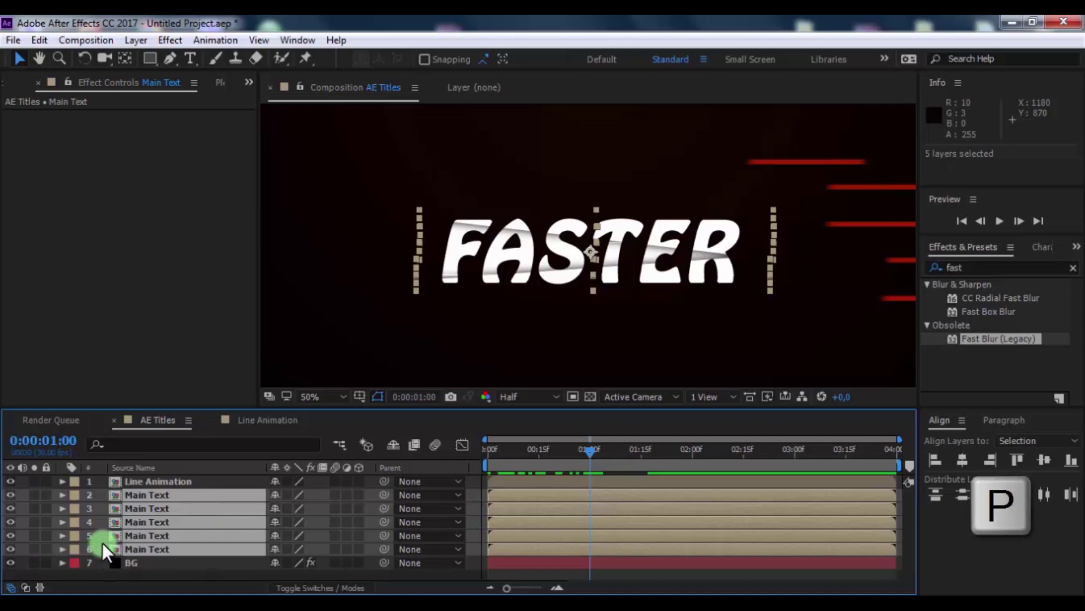
click(104, 508)
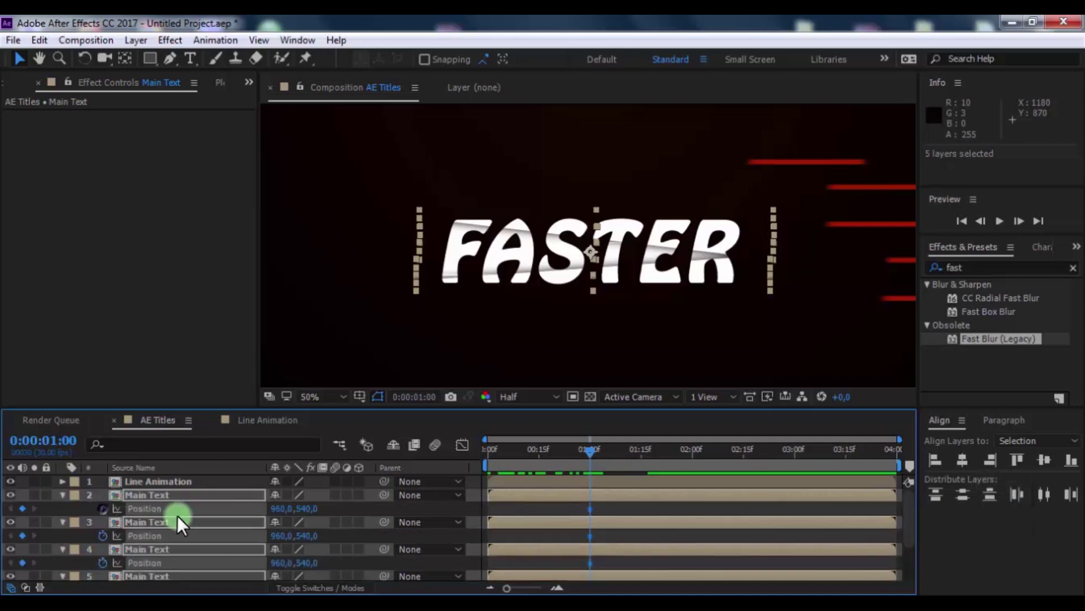
Step: At 0:00:00:00, move all five Main Text layers off the frame's left side to Position -533, 540
drag(590, 453, 484, 463)
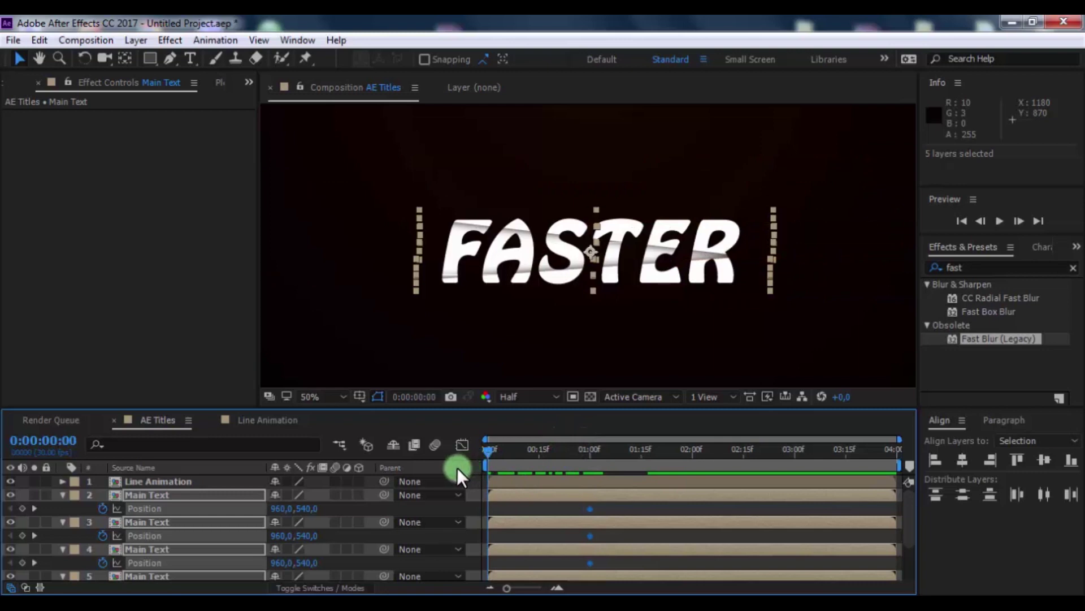
drag(276, 509, 15, 504)
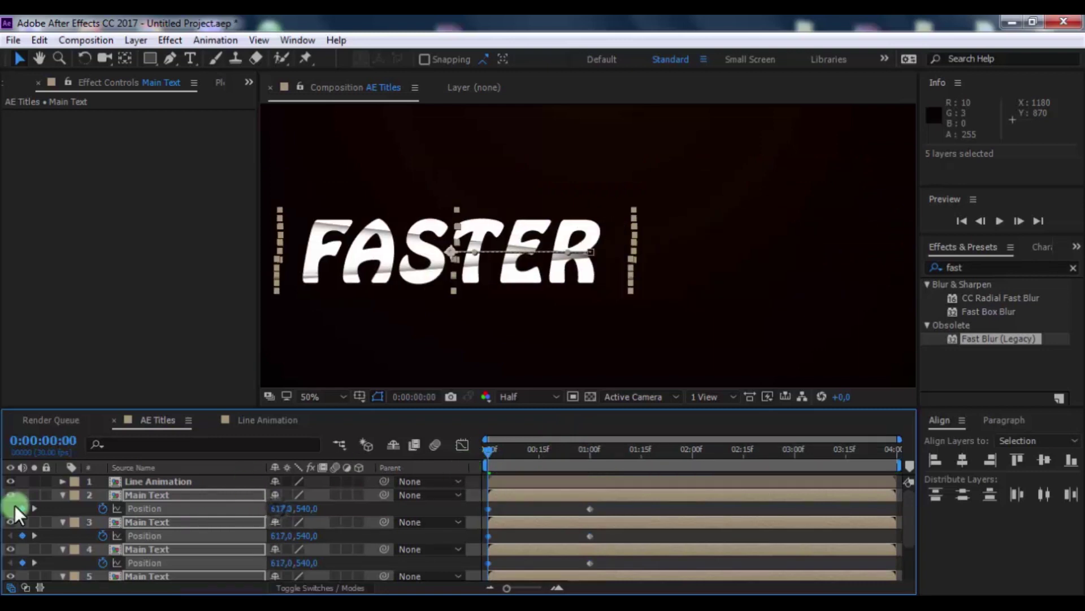
drag(284, 510, 164, 517)
scroll(384, 297, down, 3)
scroll(385, 300, up, 1)
click(176, 528)
mouse_move(507, 453)
mouse_down()
mouse_move(707, 466)
mouse_move(487, 459)
mouse_up()
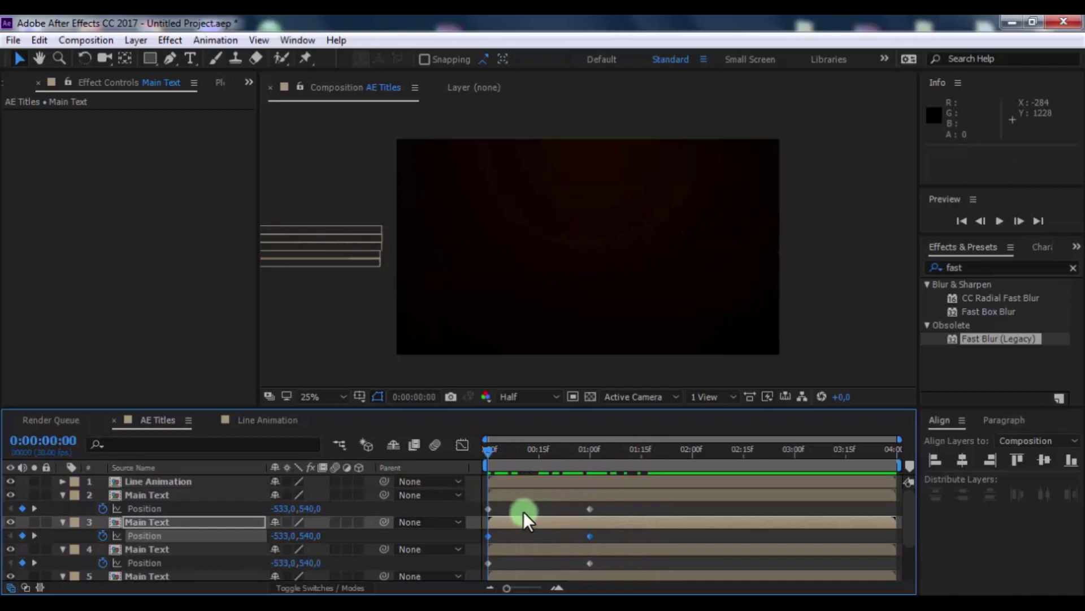
Step: Apply Easy Ease to the Position keyframes at 0:00:00:00 and 0:00:01:00 on all five Main Text layers
click(524, 511)
click(697, 453)
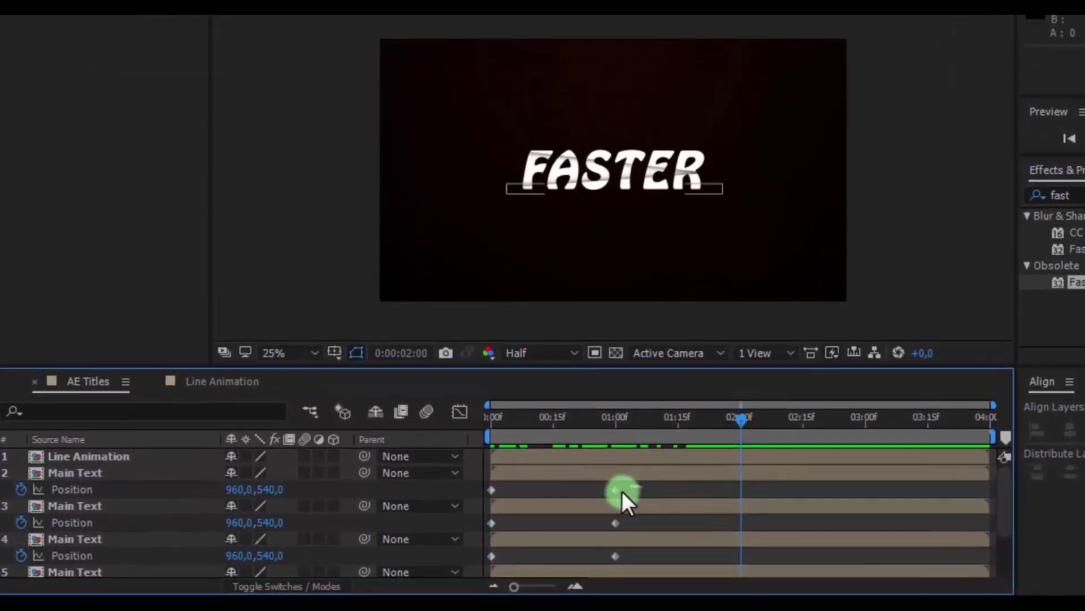
drag(622, 491, 484, 553)
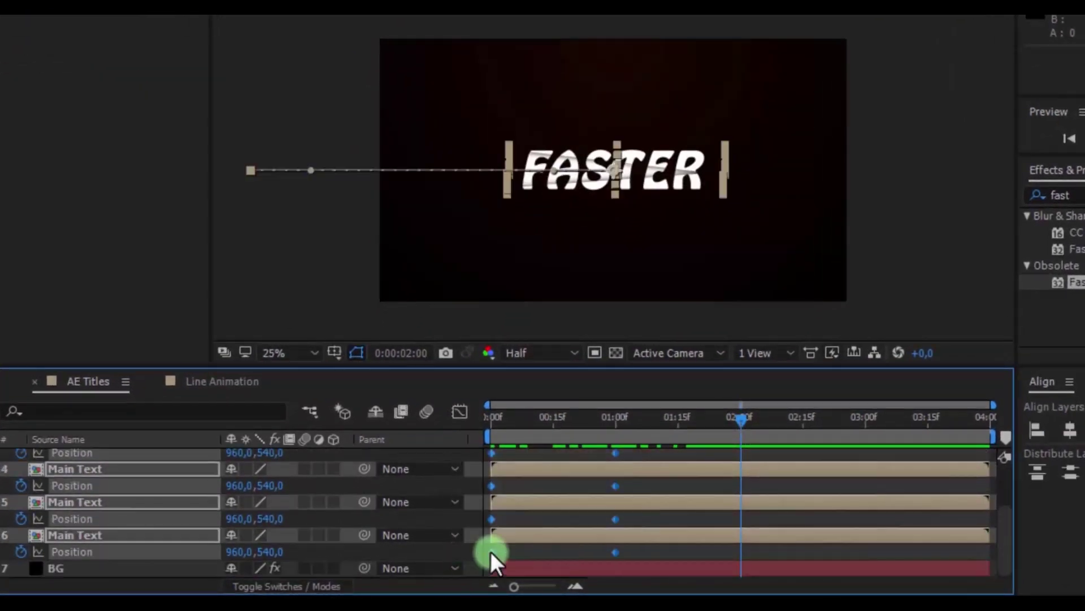
right_click(490, 553)
mouse_move(635, 540)
click(795, 415)
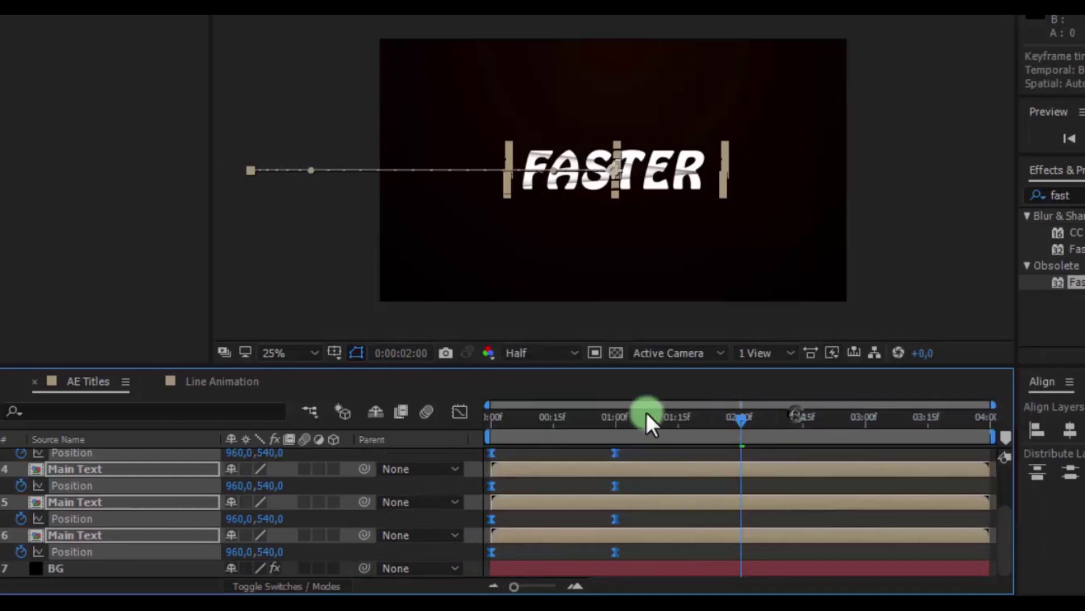
Step: Reshape the slide-in's speed graph so the speed peaks early and slows gradually toward 0:00:01:00
click(458, 412)
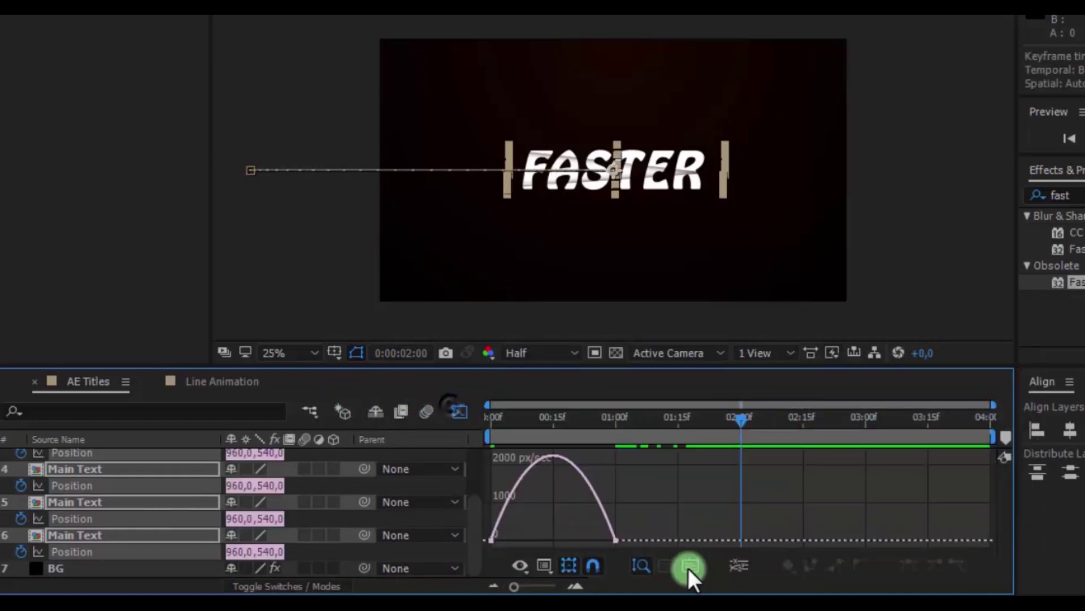
drag(597, 541, 468, 530)
click(459, 411)
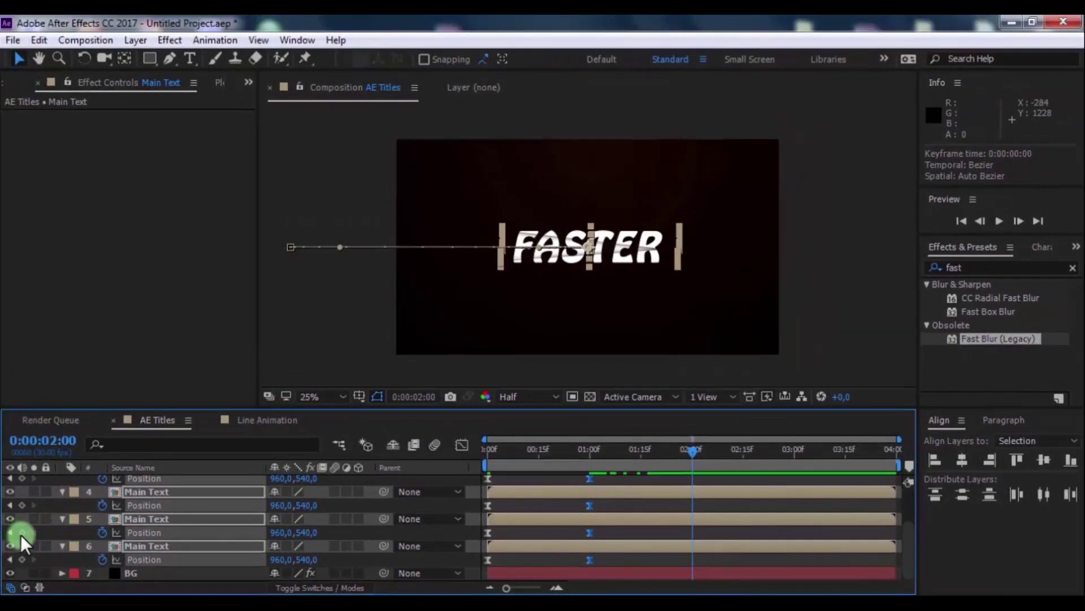
Step: Add a Position hold keyframe at 0:00:02:00 and move the five strips off the frame's right side to 2419, 540 at 0:00:03:00
click(22, 533)
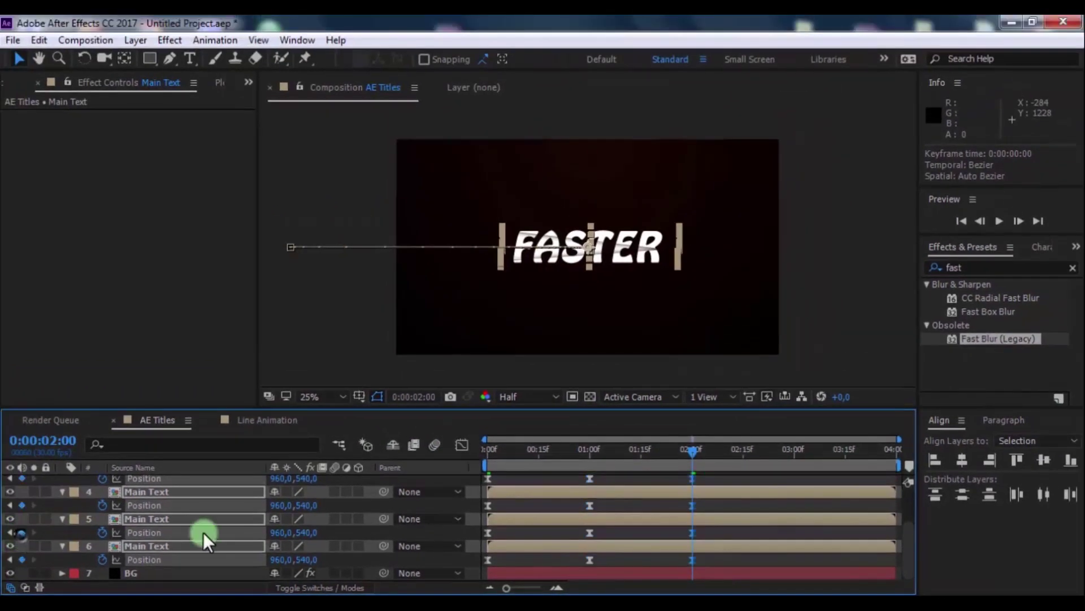
click(792, 453)
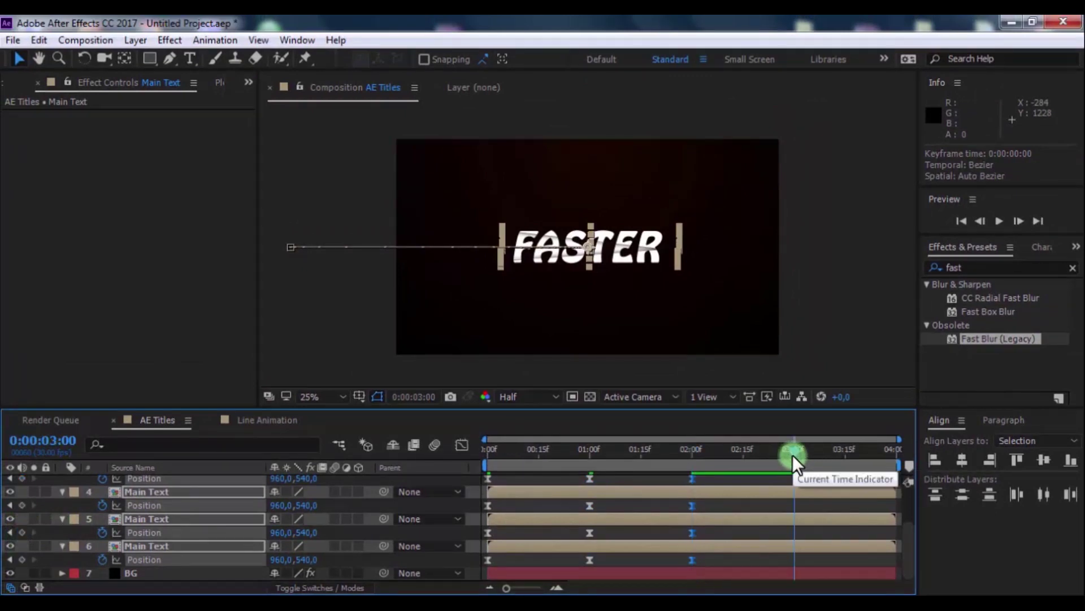
click(802, 480)
drag(271, 535, 542, 514)
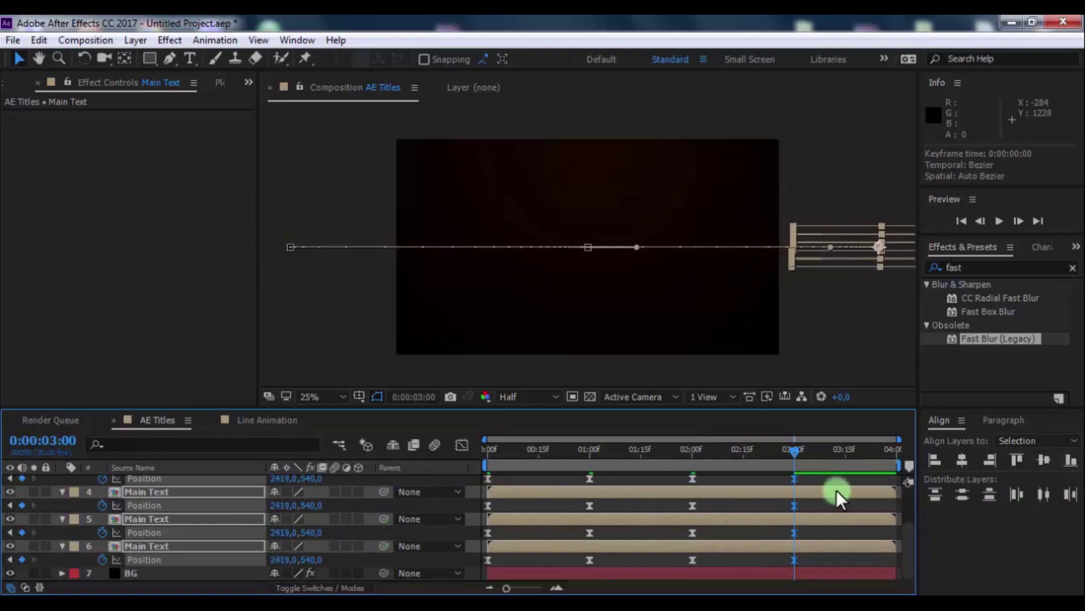
Step: Adjust the ease of the strips' slide-out between 0:00:02:00 and 0:00:03:00 in the speed graph
click(459, 444)
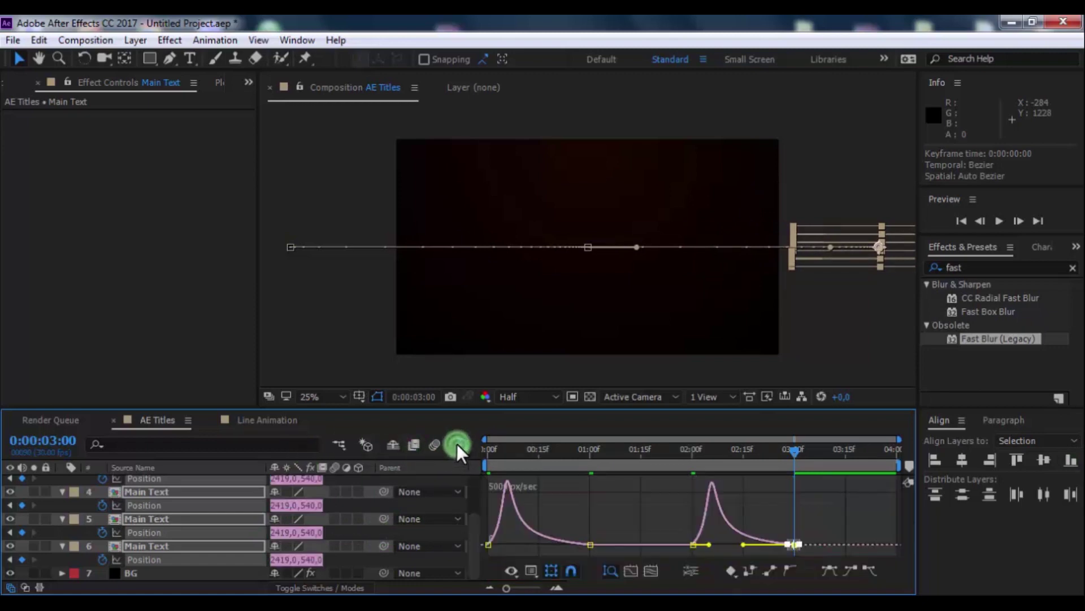
click(760, 501)
mouse_move(792, 553)
mouse_down()
mouse_move(776, 515)
mouse_move(742, 544)
mouse_move(780, 540)
mouse_up()
key(ctrl+z)
drag(686, 527, 748, 541)
click(462, 445)
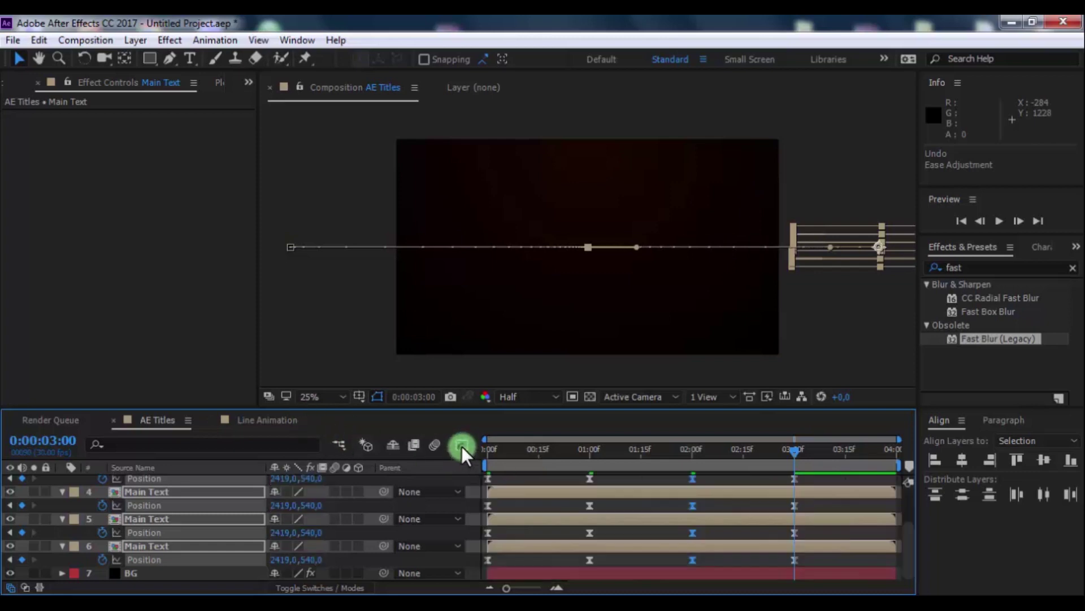
Step: Stagger the Main Text layers so each one below the topmost starts one frame after the previous, and preview the strip animation
drag(710, 456, 436, 502)
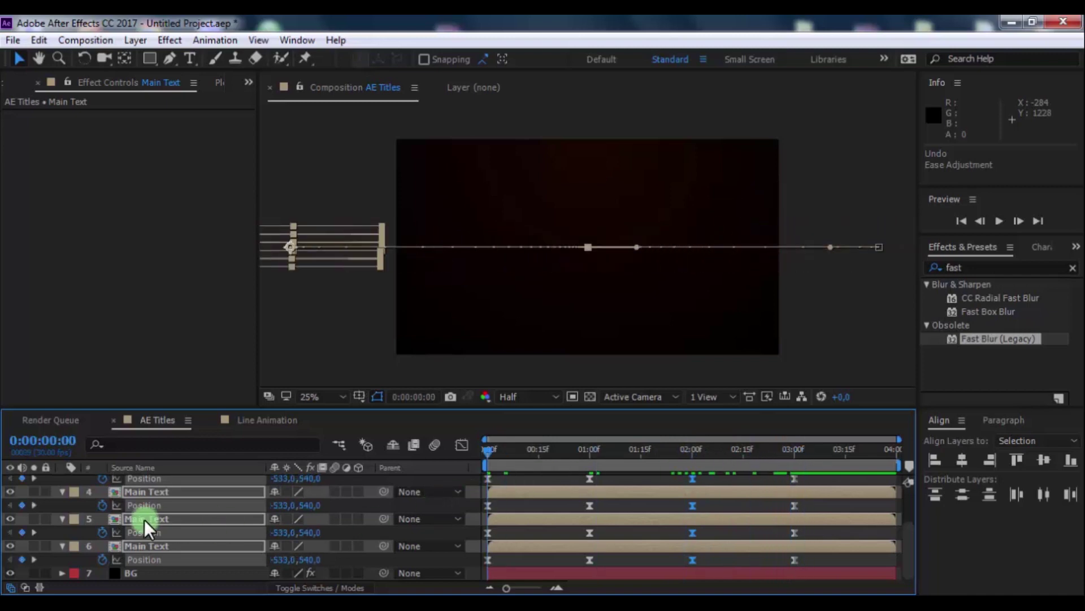
scroll(84, 503, up, 2)
click(62, 496)
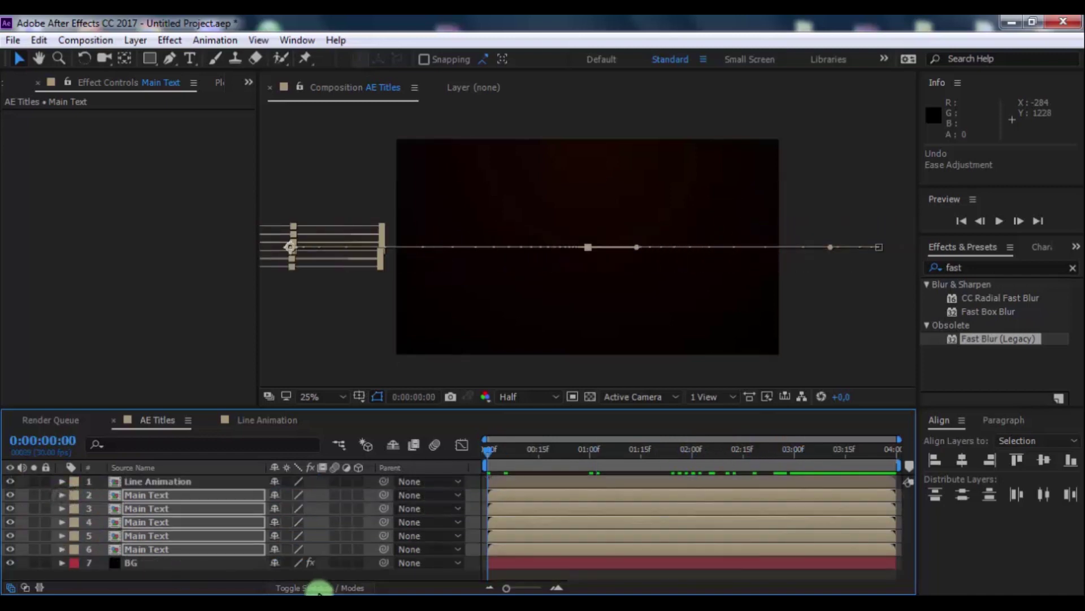
click(416, 573)
click(497, 506)
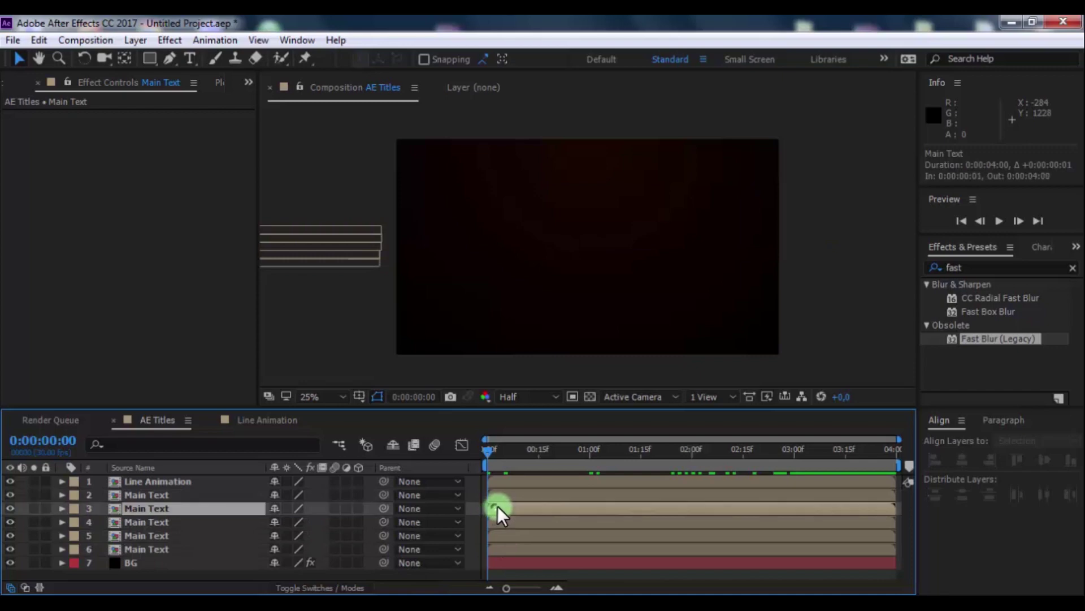
drag(498, 505, 527, 520)
key(equal)
key(equal)
drag(497, 535, 538, 537)
drag(505, 549, 545, 550)
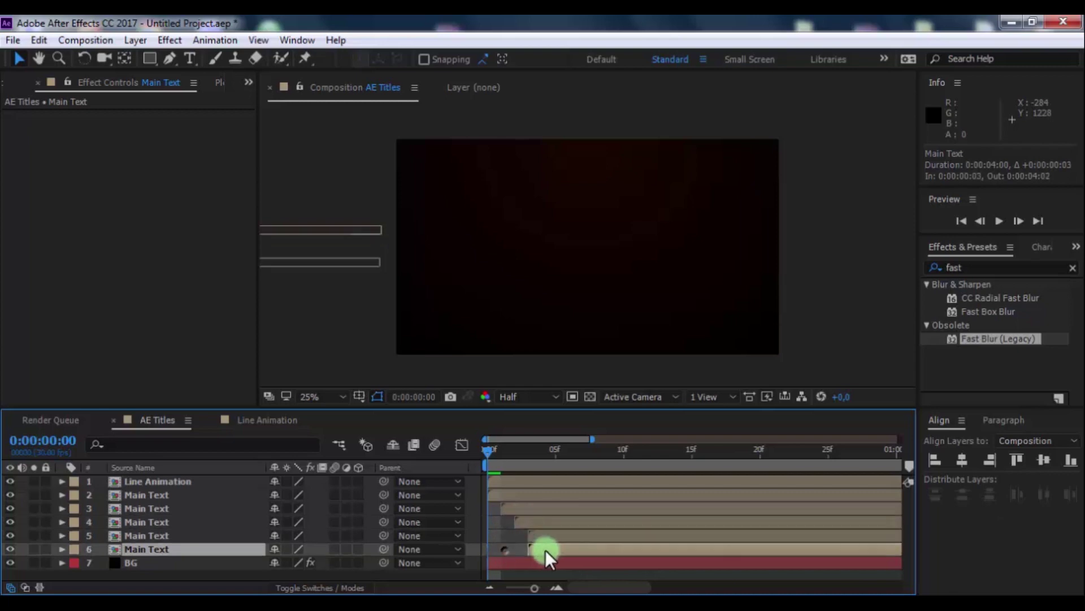
click(995, 222)
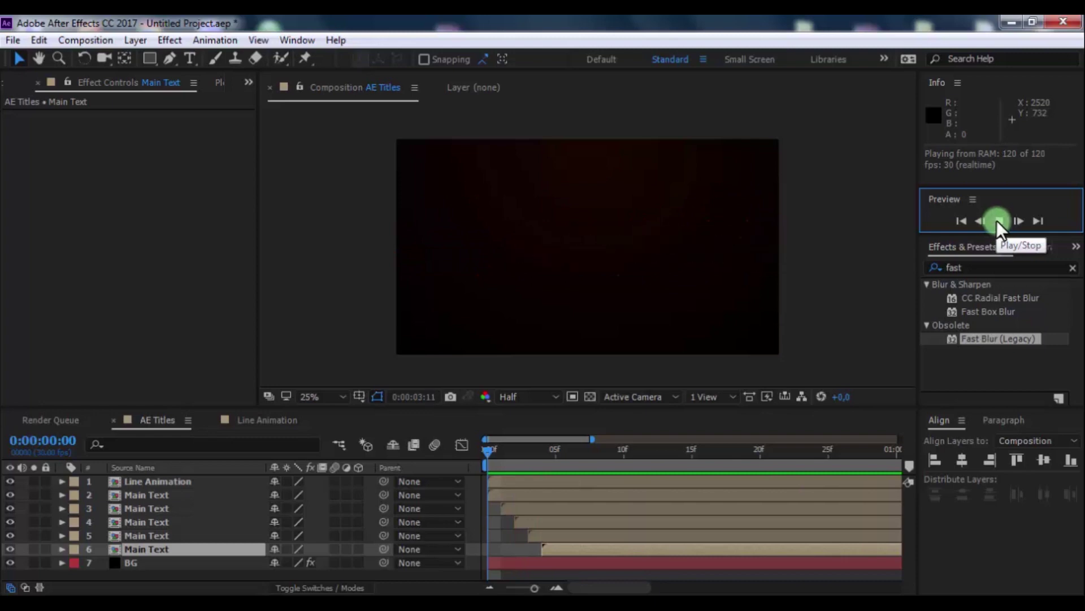
Step: Duplicate the Line Animation layer and offset the copy to start at 0:00:00:04
click(486, 480)
click(170, 483)
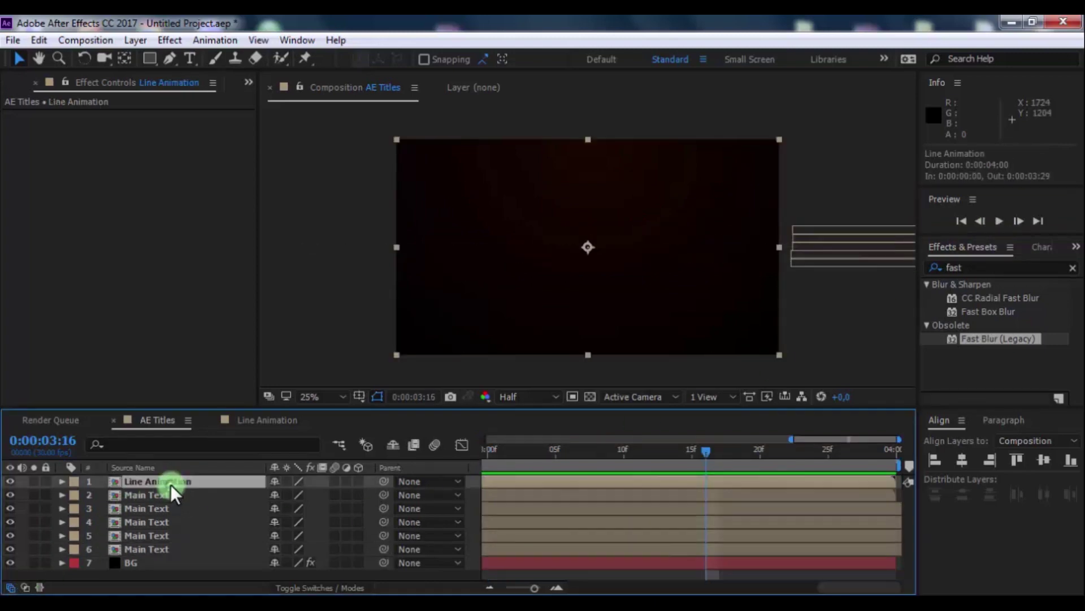
key(ctrl+d)
drag(504, 483, 510, 485)
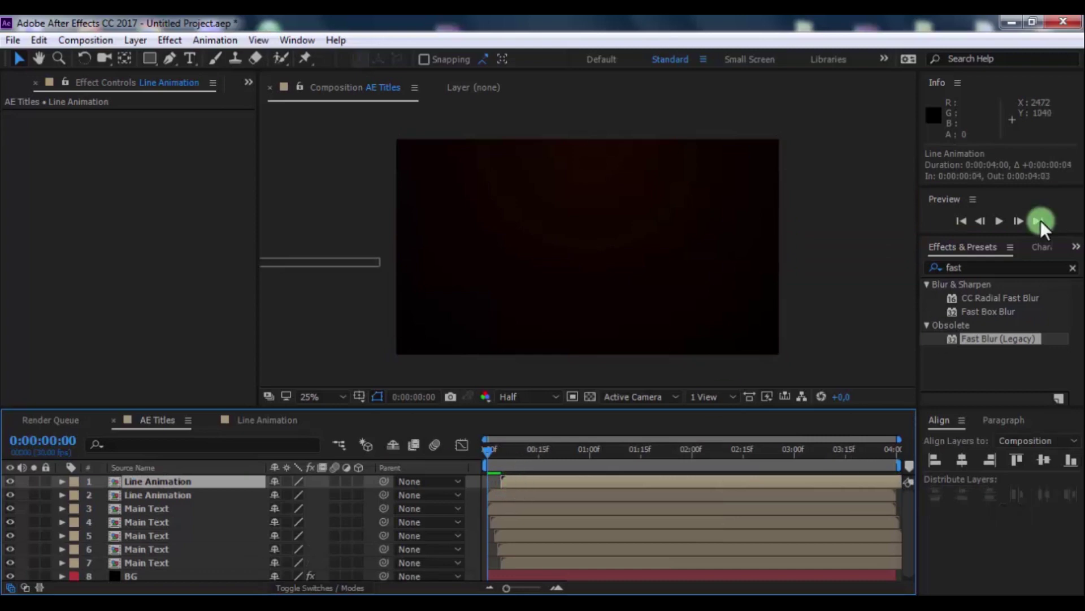
Step: Preview the title with the doubled speed lines, stop playback and go to 0:00:02:00
click(1000, 221)
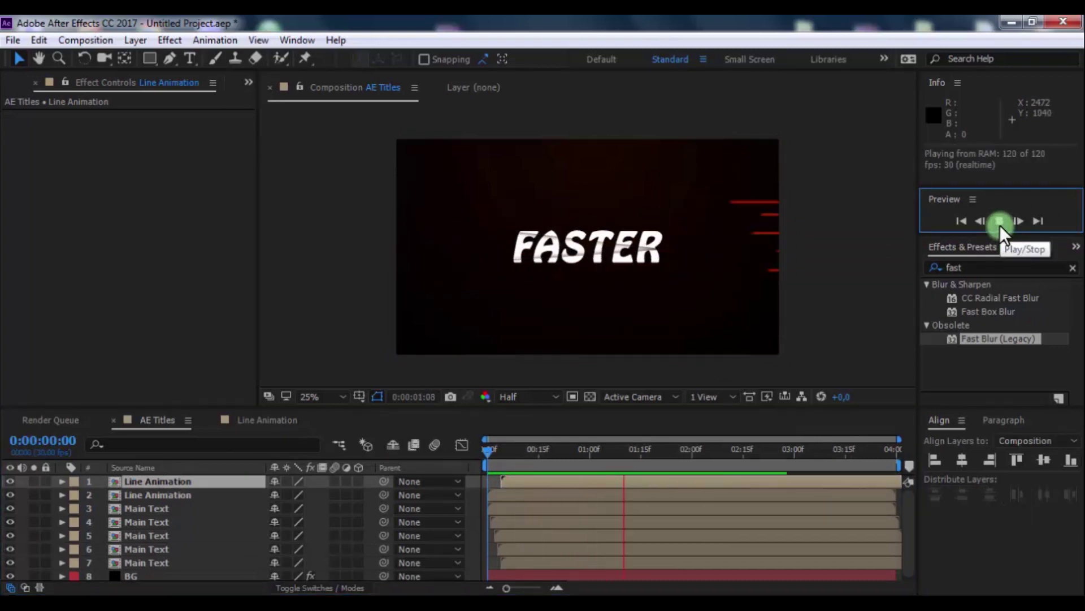
click(999, 221)
drag(744, 454, 693, 453)
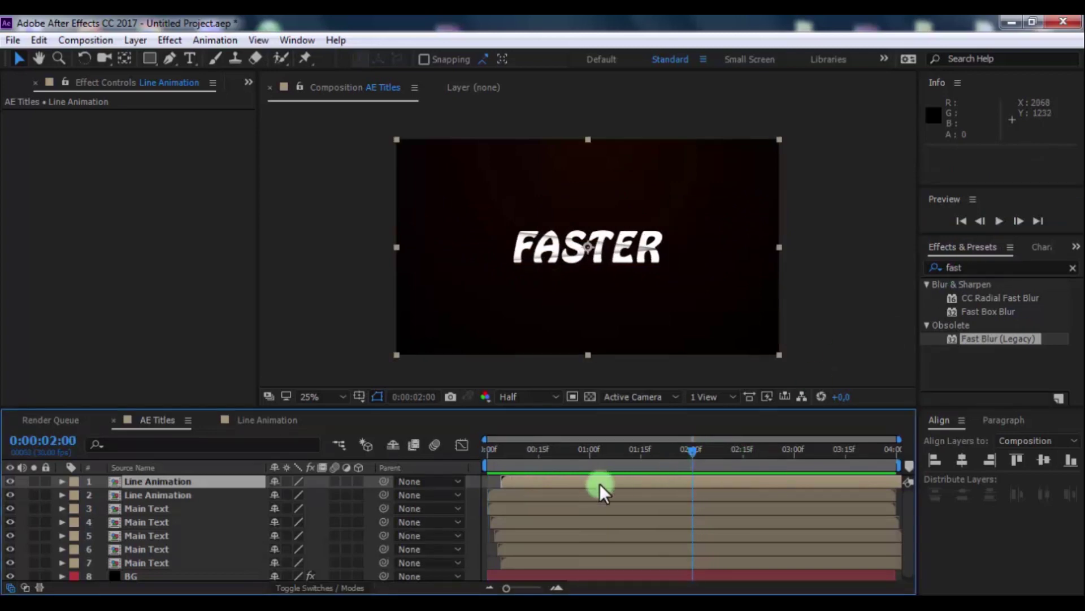
Step: Duplicate the offset Line Animation layer twice, start the copies at 0:00:02:00 and 0:00:02:05, and preview the result
key(ctrl+d)
drag(543, 477, 735, 480)
key(ctrl+d)
click(999, 220)
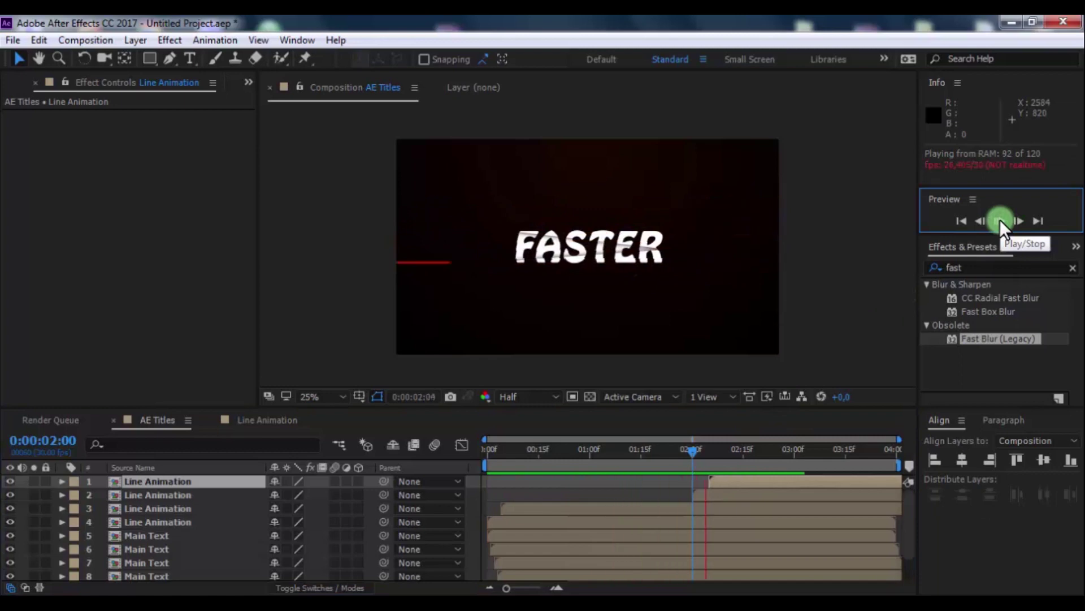
click(999, 220)
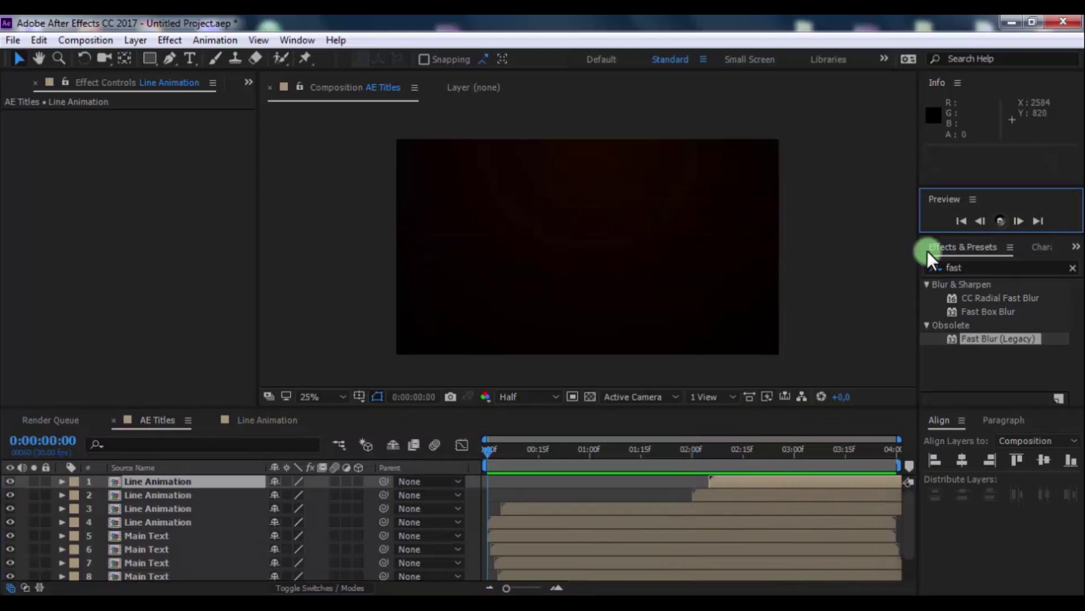
click(145, 441)
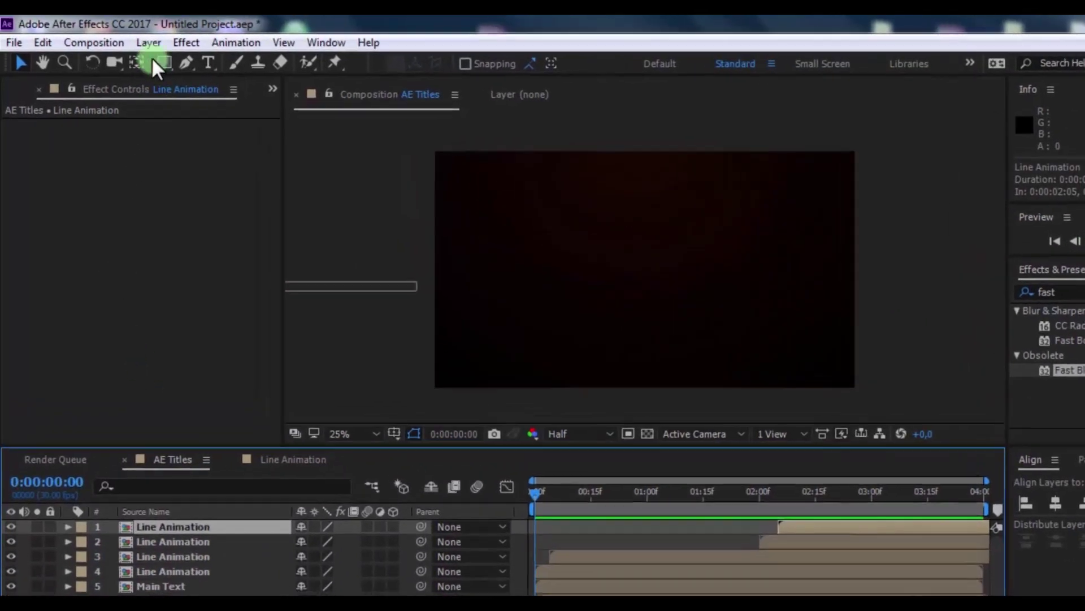
Step: Add a new adjustment layer above all layers and rename it "Glow"
click(136, 40)
mouse_move(197, 32)
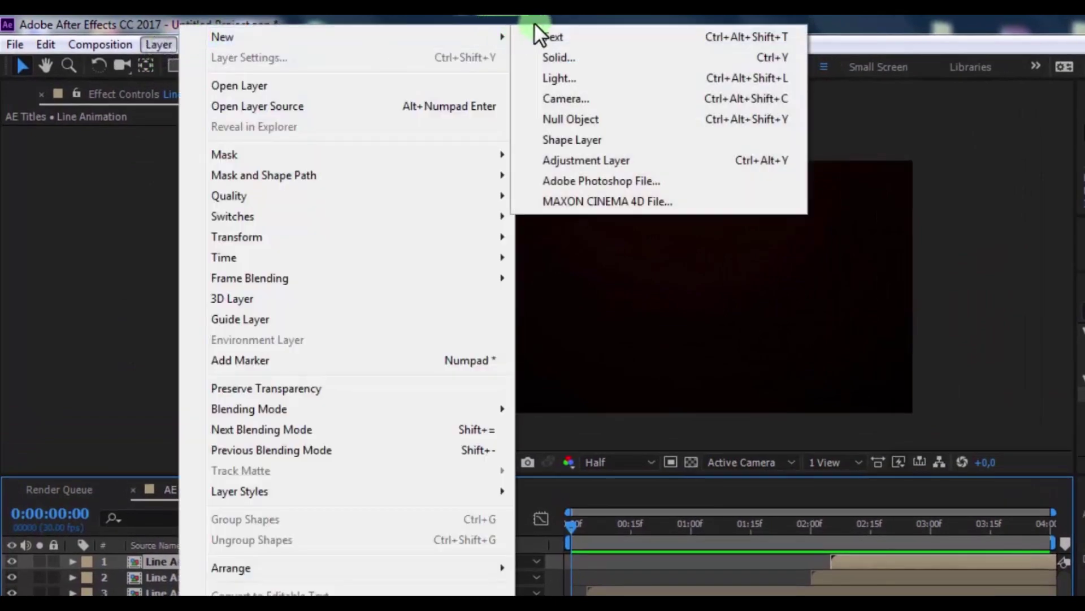
click(576, 160)
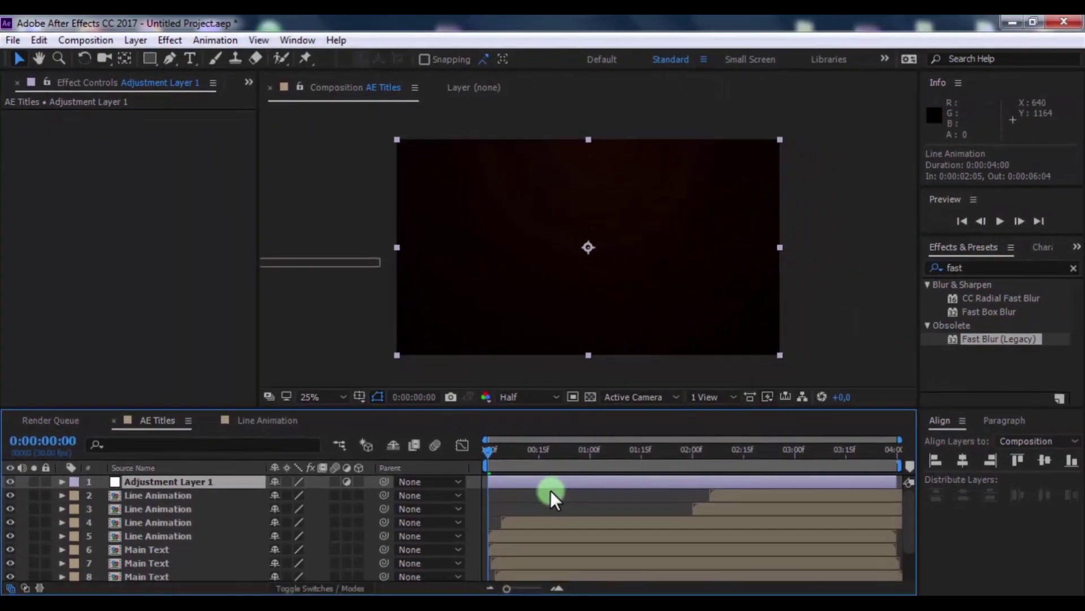
key(Return)
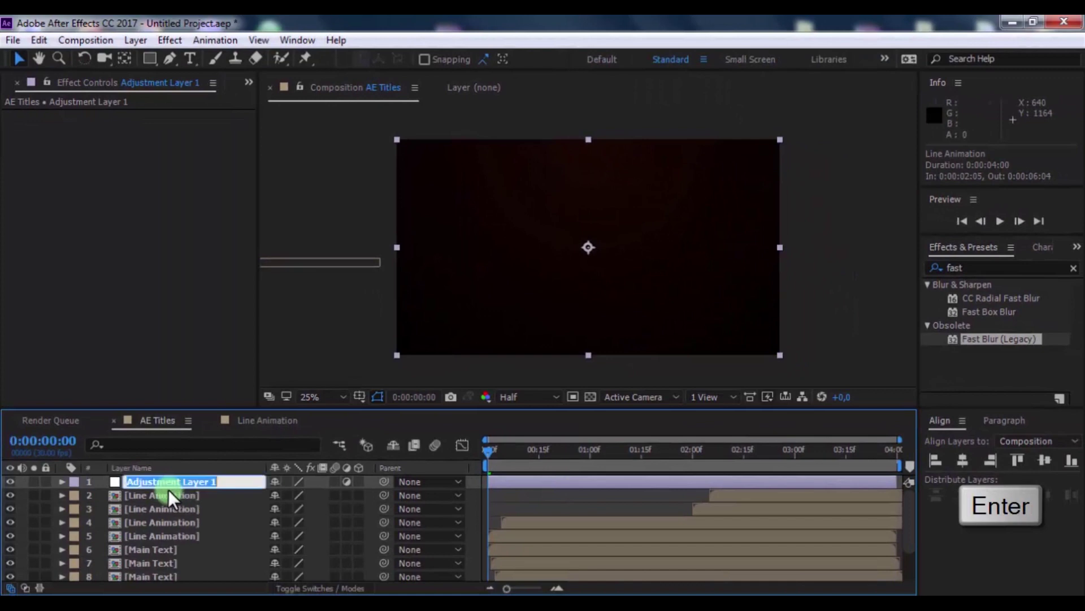
text(Glow)
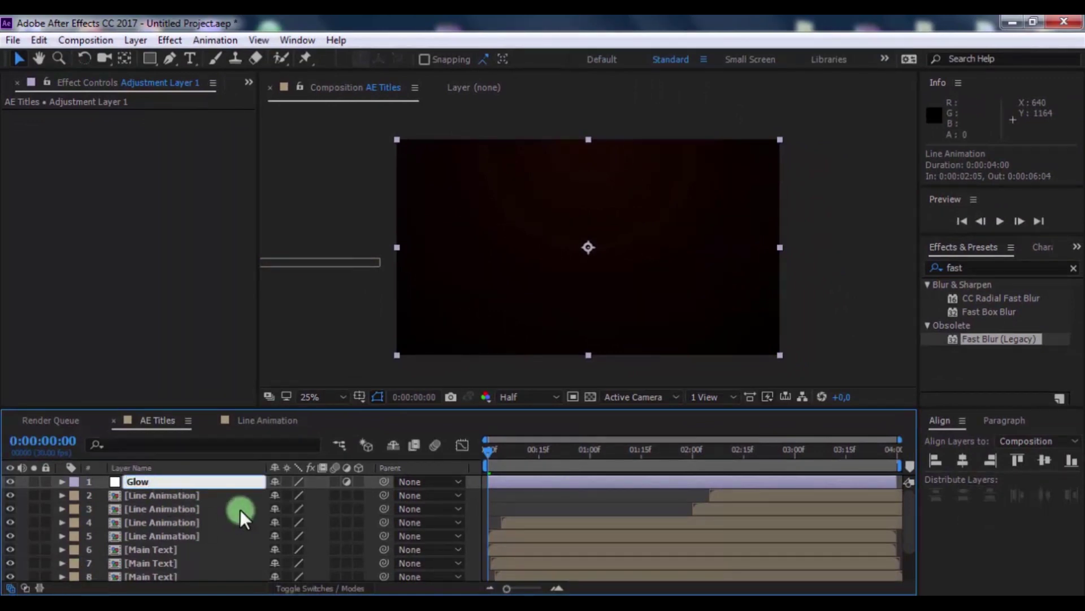
click(178, 490)
click(178, 481)
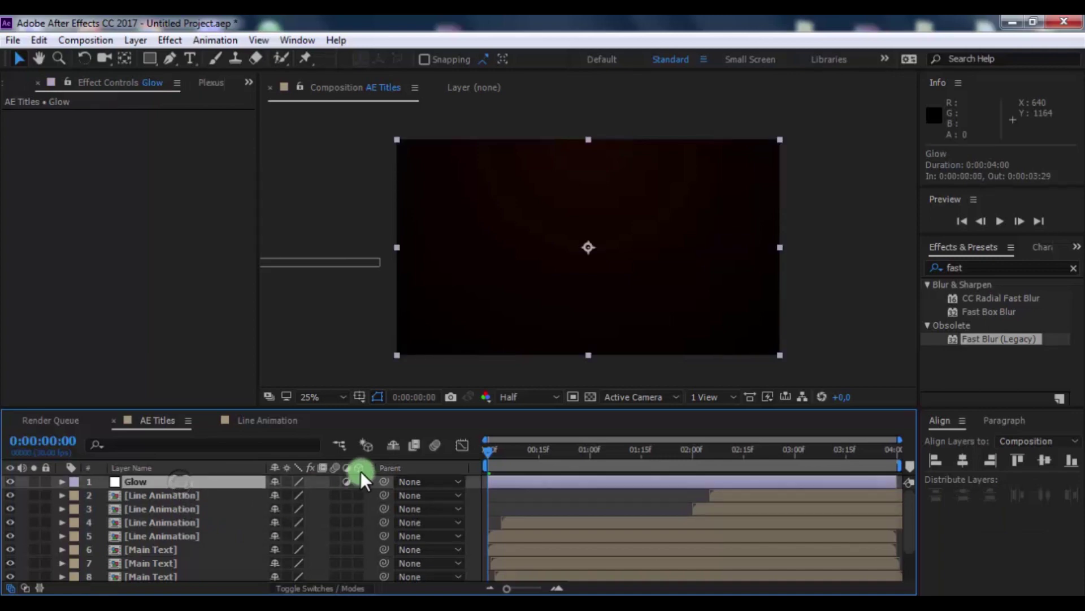
Step: Find the Stylize Glow effect by searching for "glow" and apply it to the Glow adjustment layer
click(947, 268)
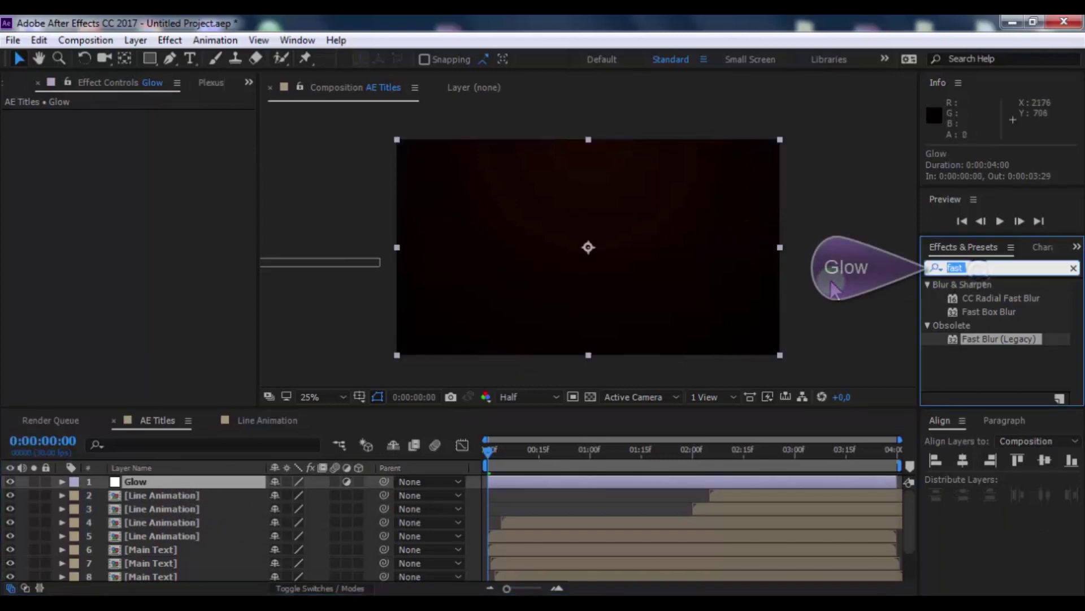
text(glo)
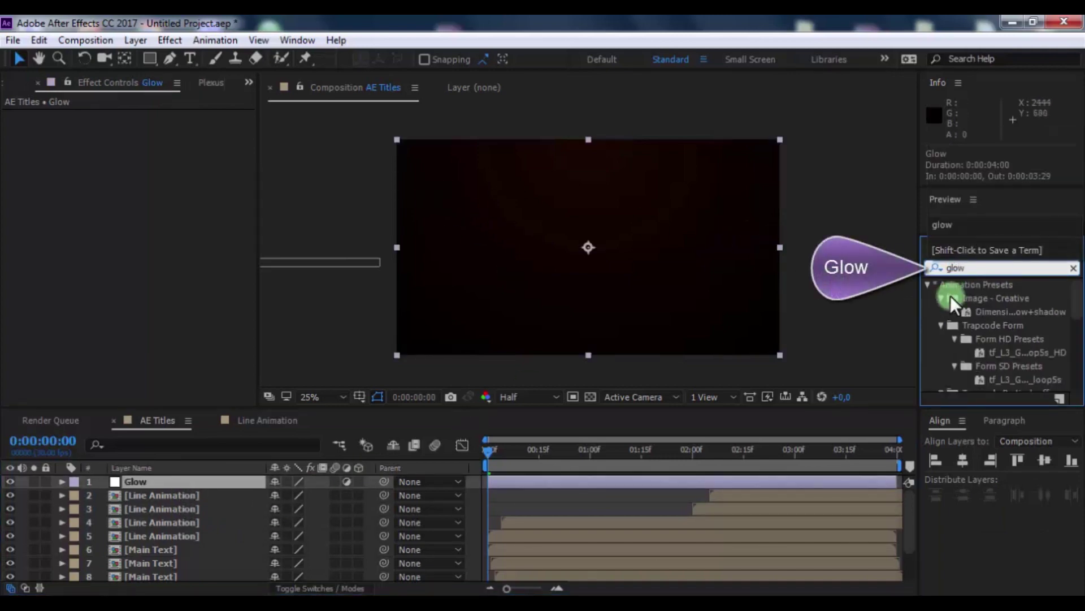
text(w)
scroll(956, 305, down, 5)
drag(964, 357, 216, 480)
Step: Judging at 0:00:00:17, set the Glow effect's intensity to 2.2, radius to 15 and threshold to about 45.9%
click(595, 459)
drag(595, 459, 545, 459)
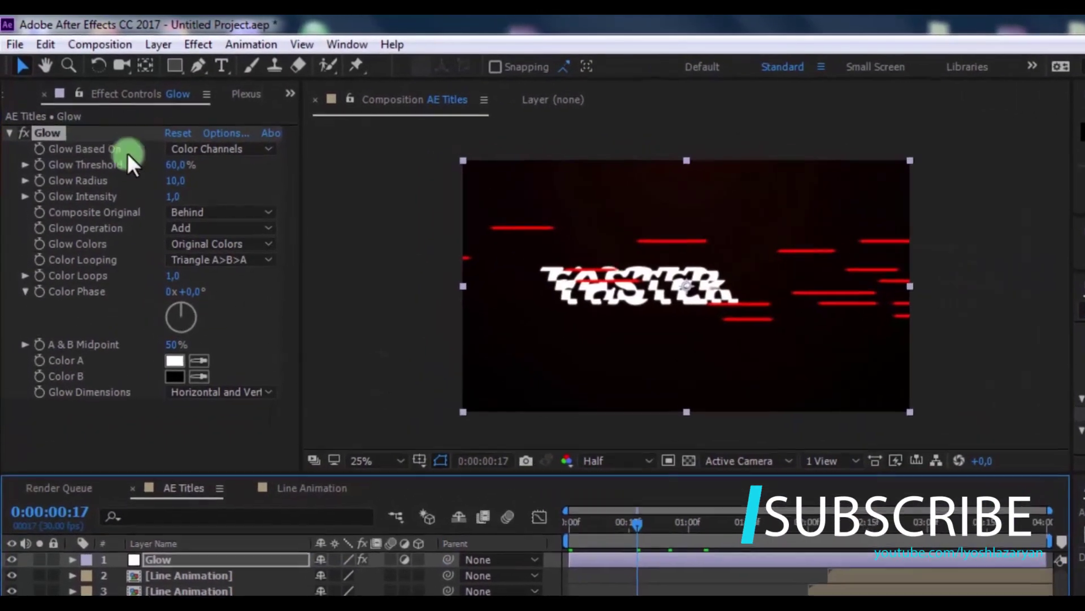
click(146, 170)
click(174, 200)
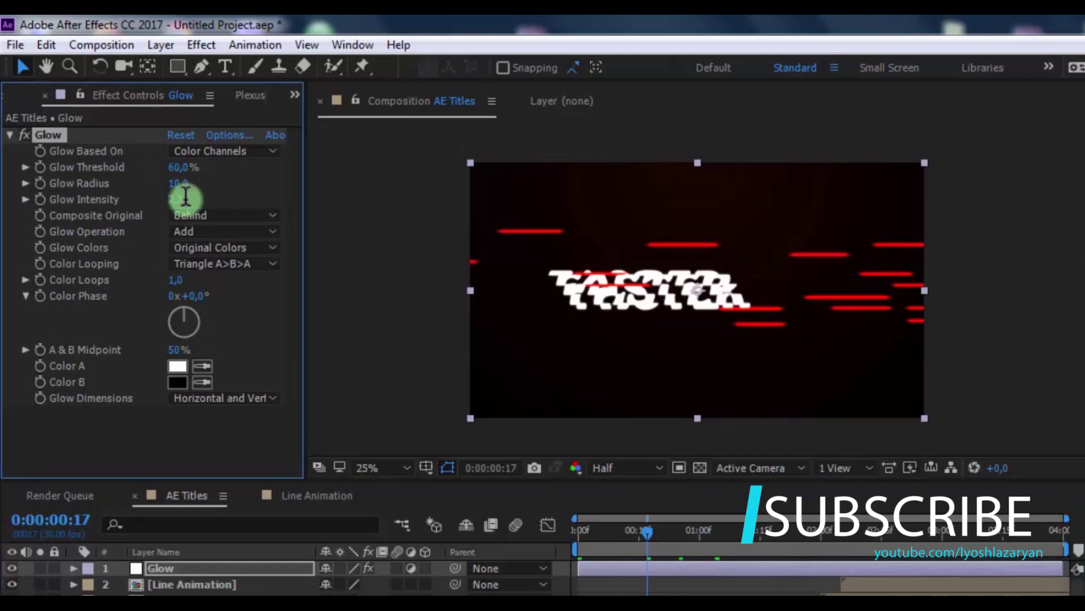
click(177, 186)
text(15)
key(Return)
click(178, 168)
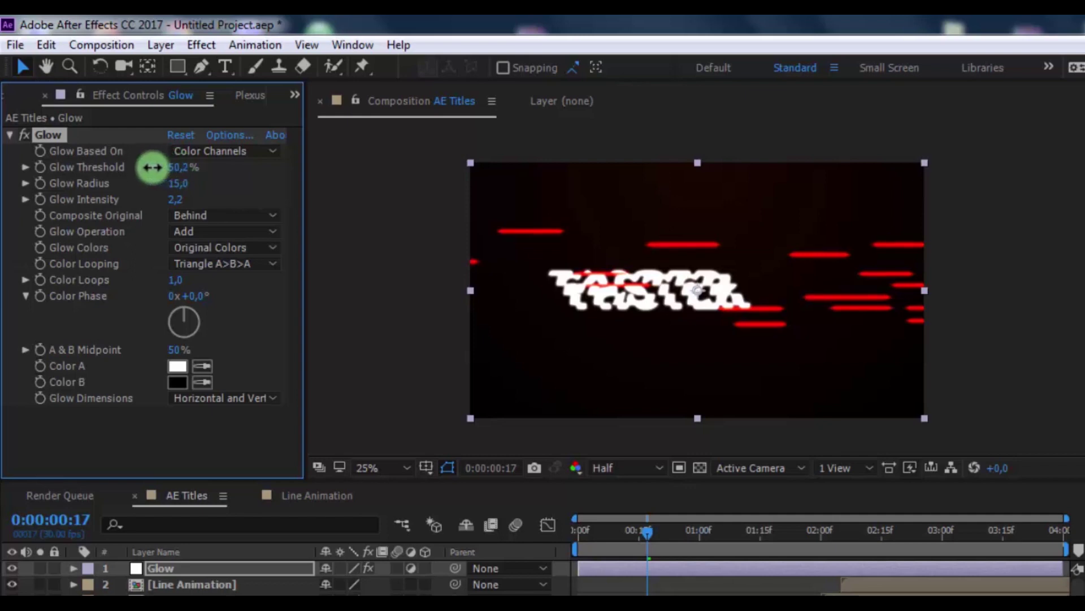
Step: Keyframe Glow Intensity from 2.2 at 0:00:00:00 to 0 at about 0:00:00:24, and preview the glow fading out
drag(645, 528, 82, 339)
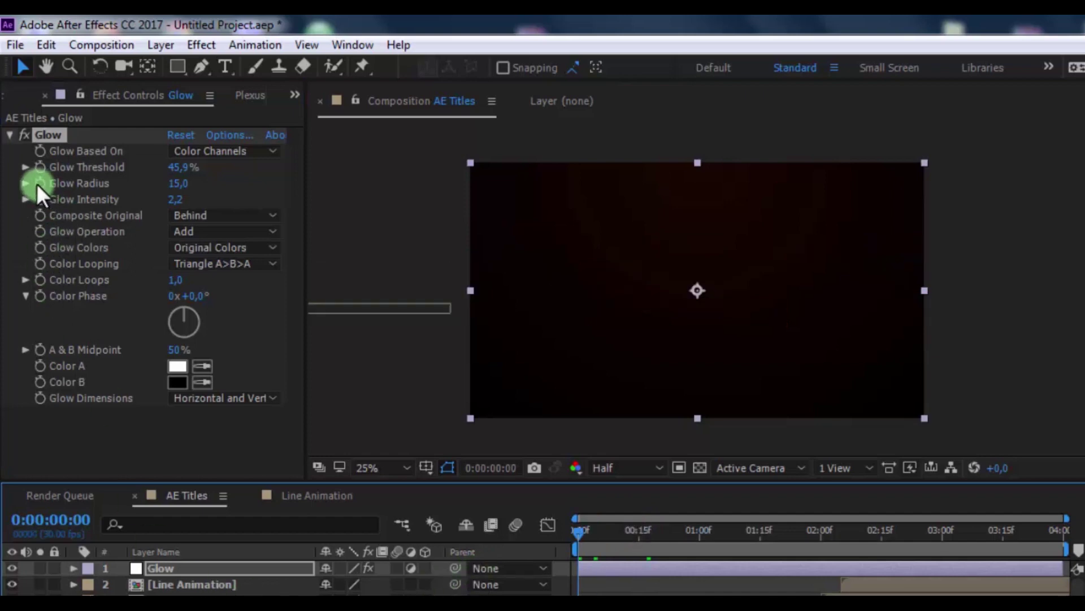
click(40, 198)
click(650, 532)
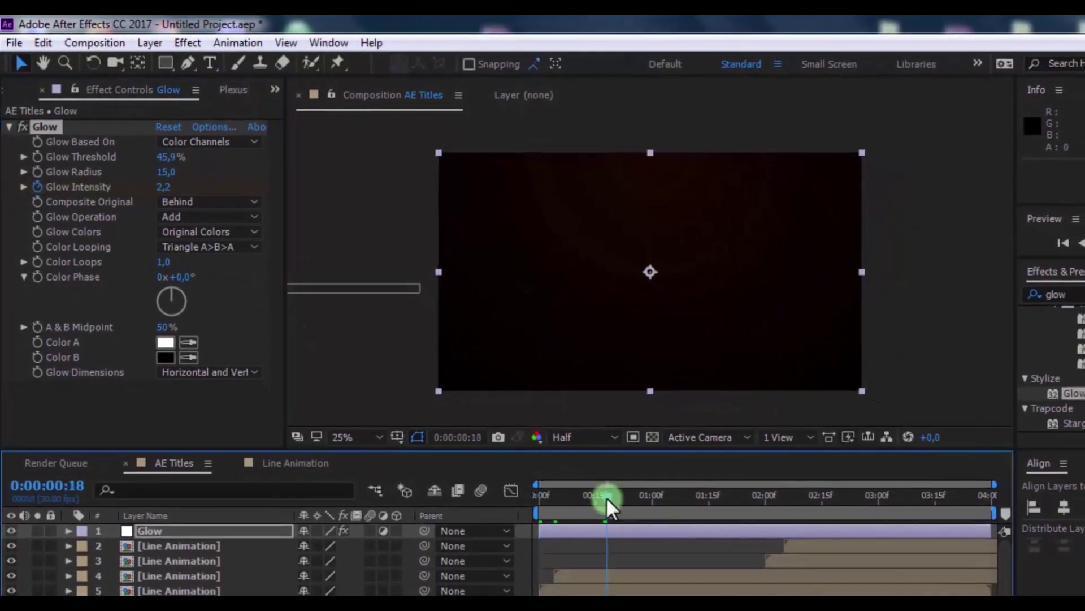
drag(606, 496, 629, 495)
click(164, 185)
text(0)
key(Return)
drag(606, 501, 533, 510)
click(997, 221)
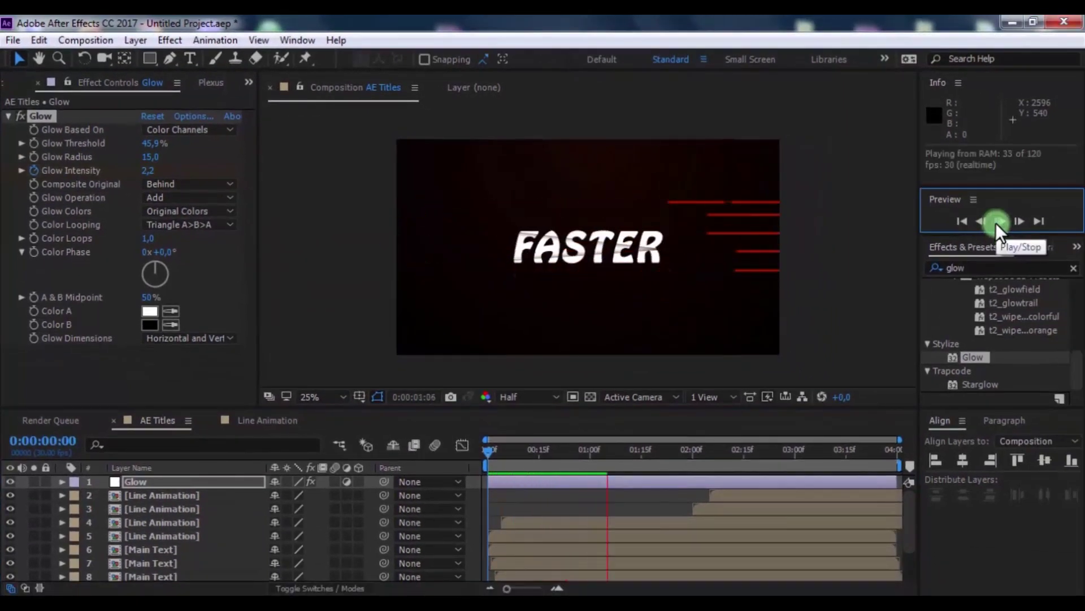
click(996, 223)
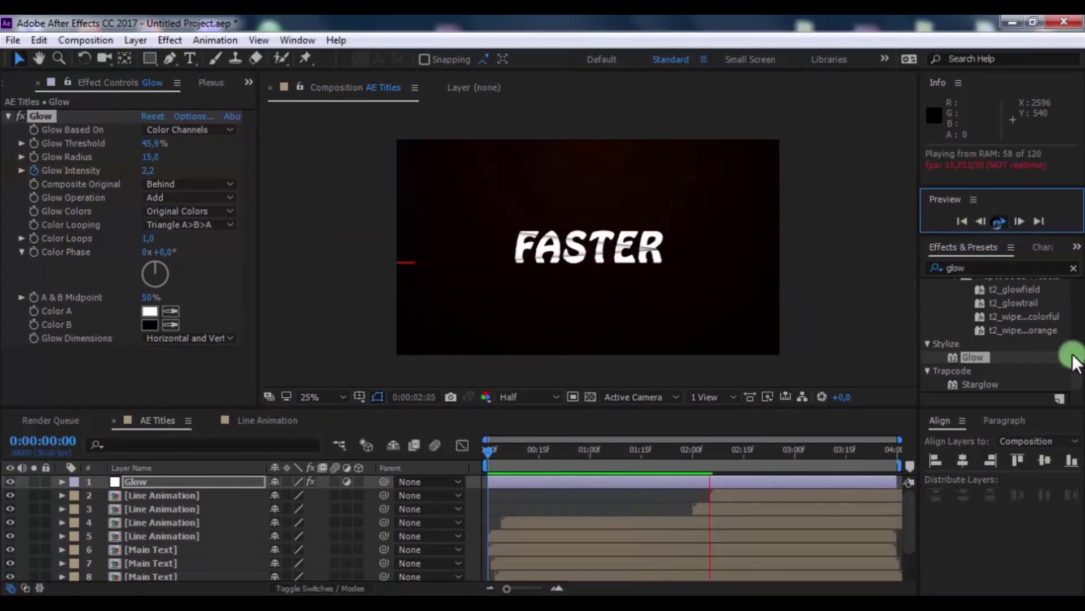
Step: Keyframe Glow Intensity at 0 on 0:00:02:06 and raise it to 2.2 at about 0:00:03:08
click(728, 483)
key(u)
click(11, 509)
click(22, 509)
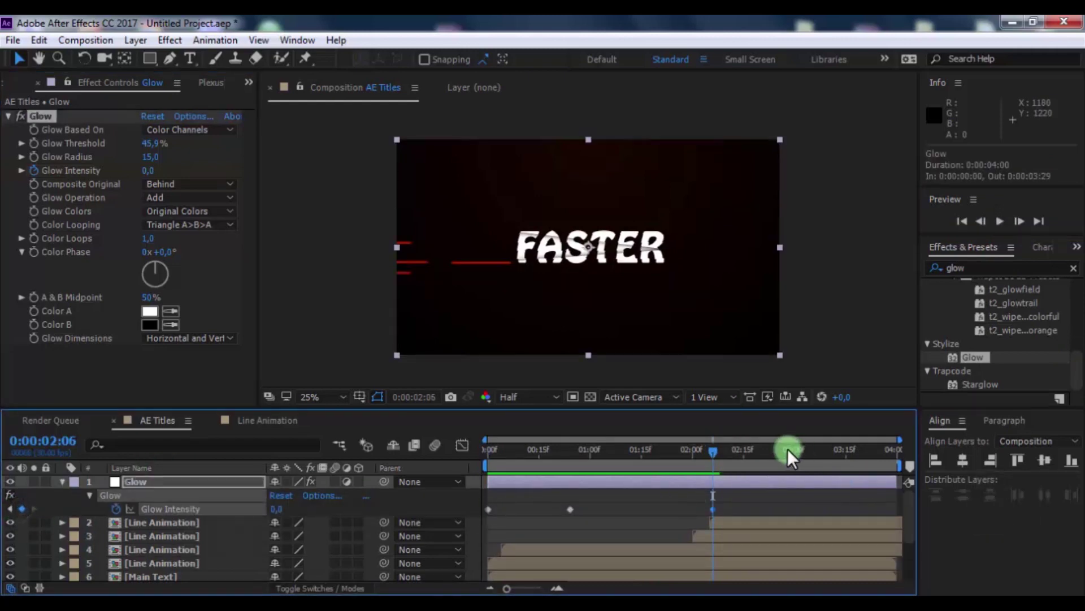
drag(729, 451, 824, 446)
click(149, 170)
drag(159, 164, 144, 165)
Step: Preview the glow animation from 0:00:01:27, set the Glow Threshold to 40.4%, and collapse the Glow layer
click(682, 455)
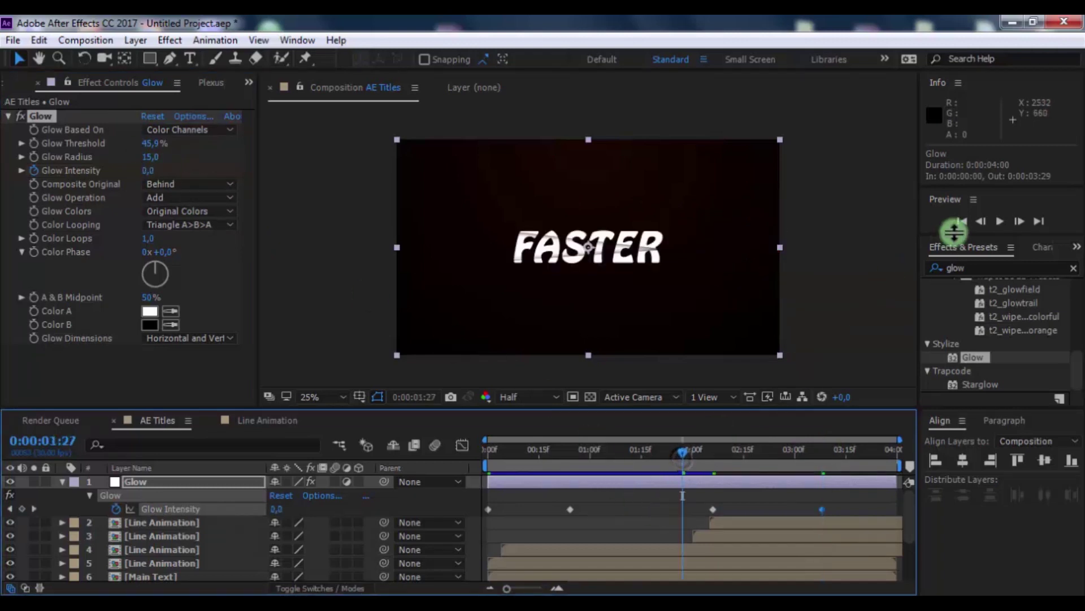
click(996, 222)
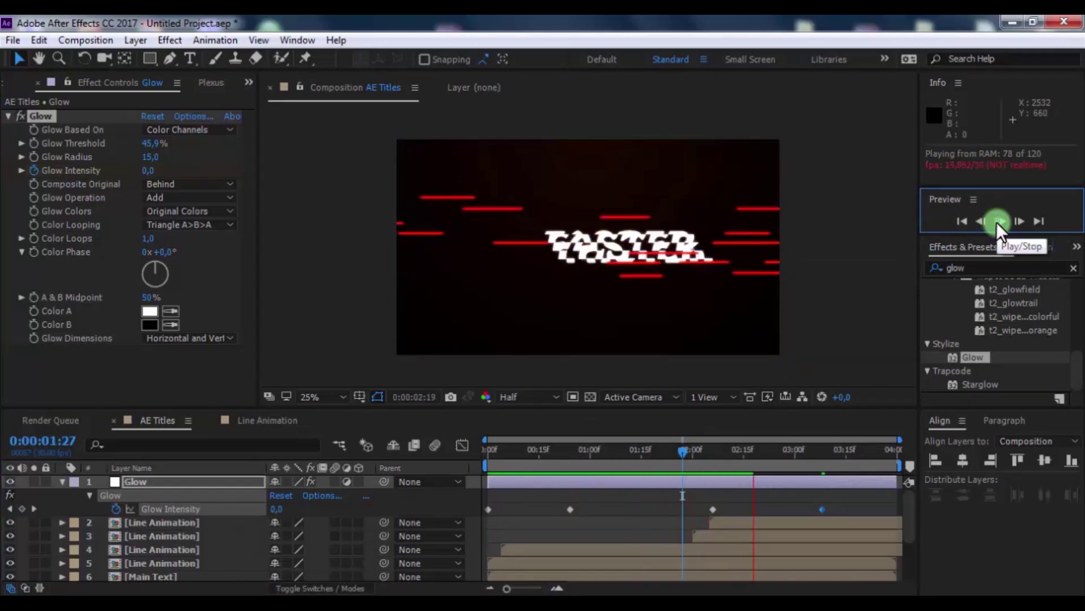
click(996, 222)
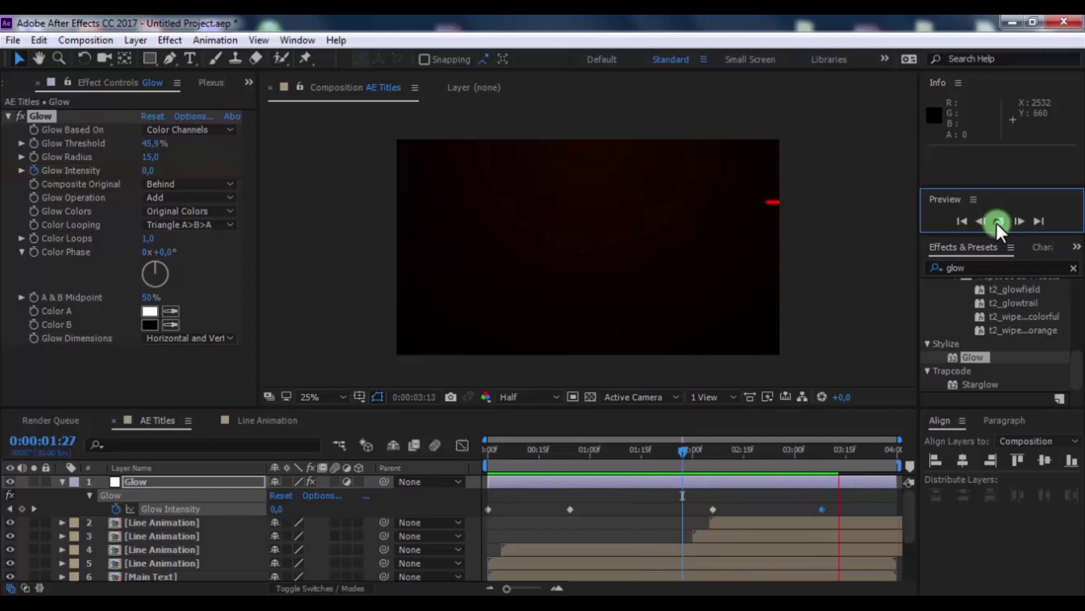
drag(542, 450, 854, 463)
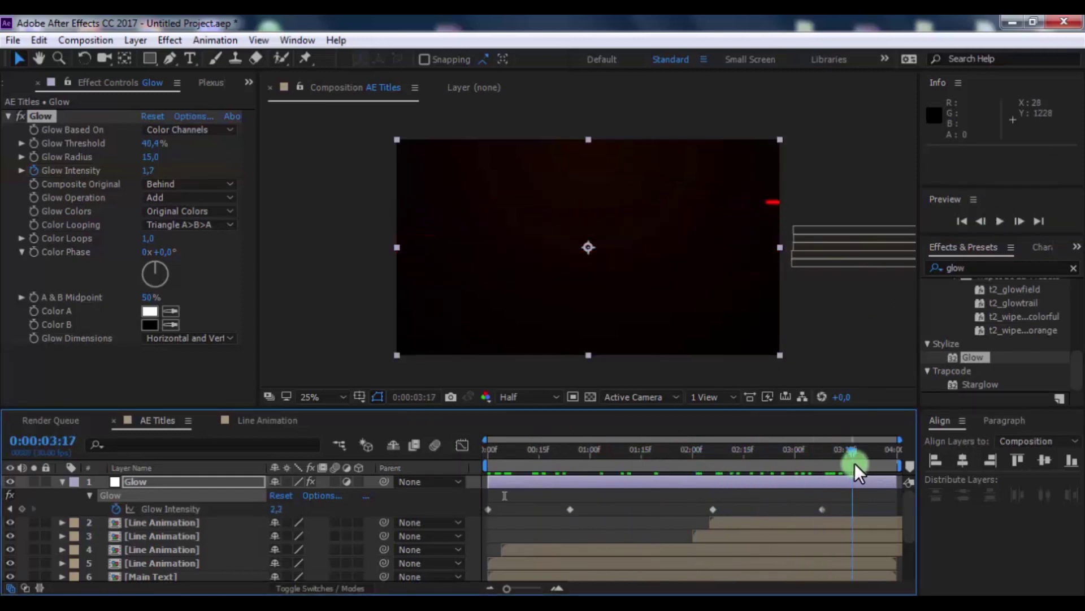
click(61, 479)
click(152, 168)
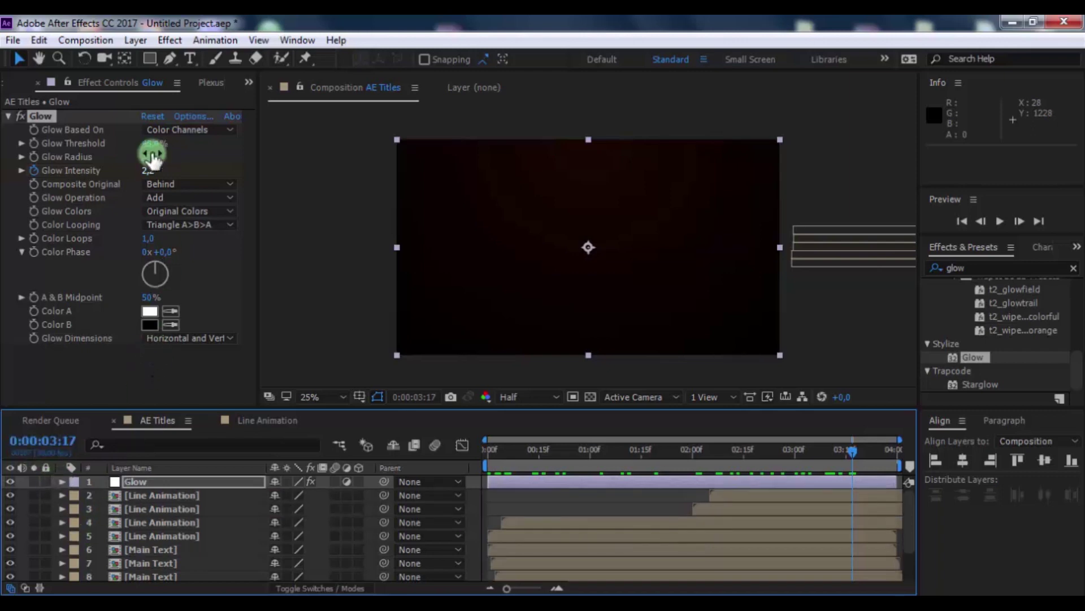
Step: Add a second adjustment layer on top and apply the Glitch 03 animation preset to it at 0:00:03:17
click(134, 40)
click(192, 33)
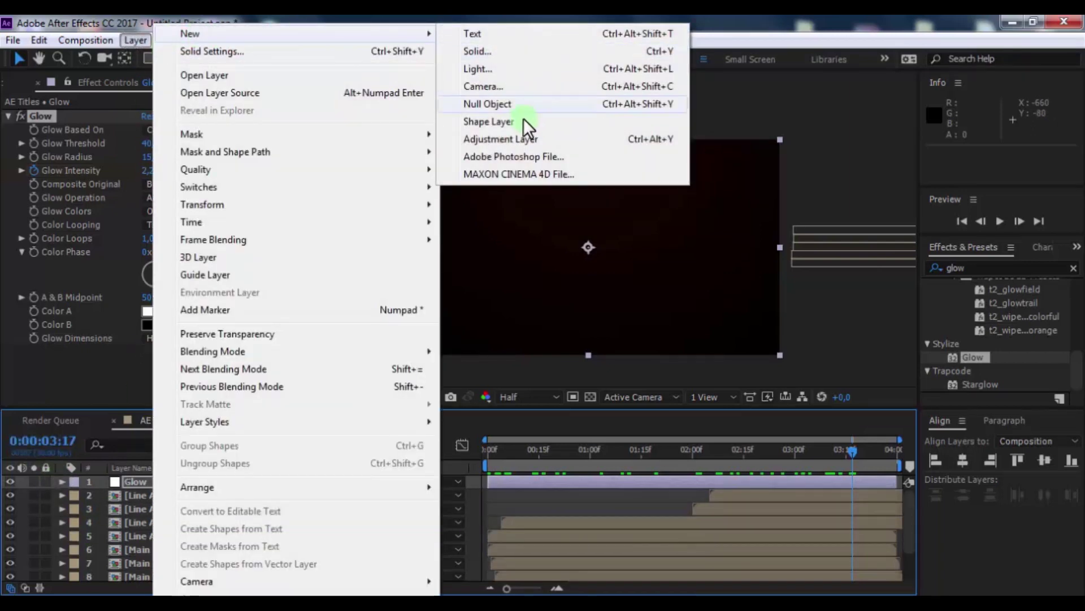
click(514, 145)
click(1002, 268)
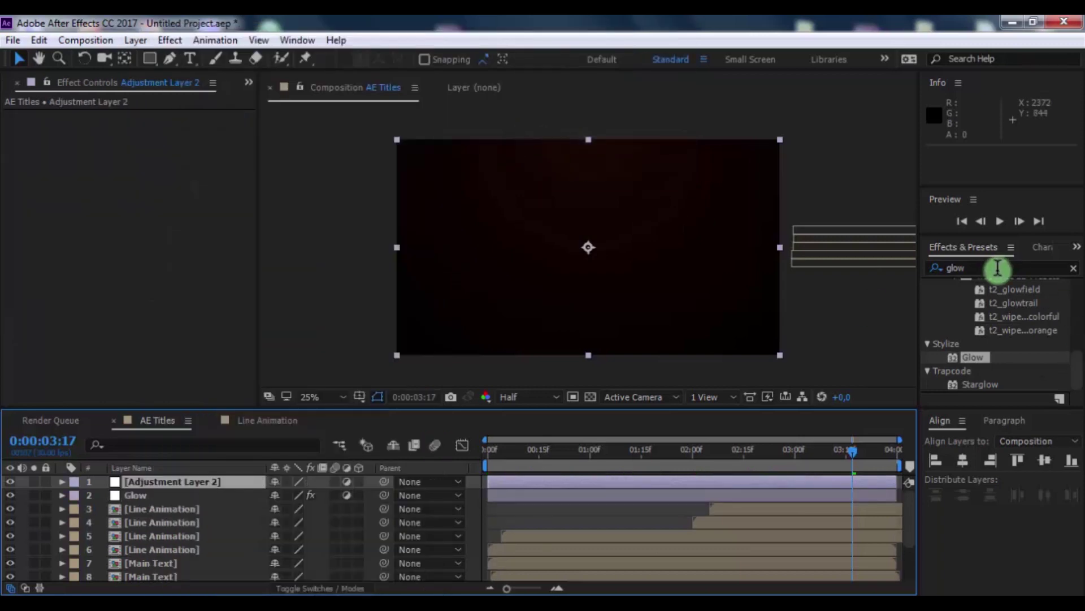
click(998, 268)
key(BackSpace)
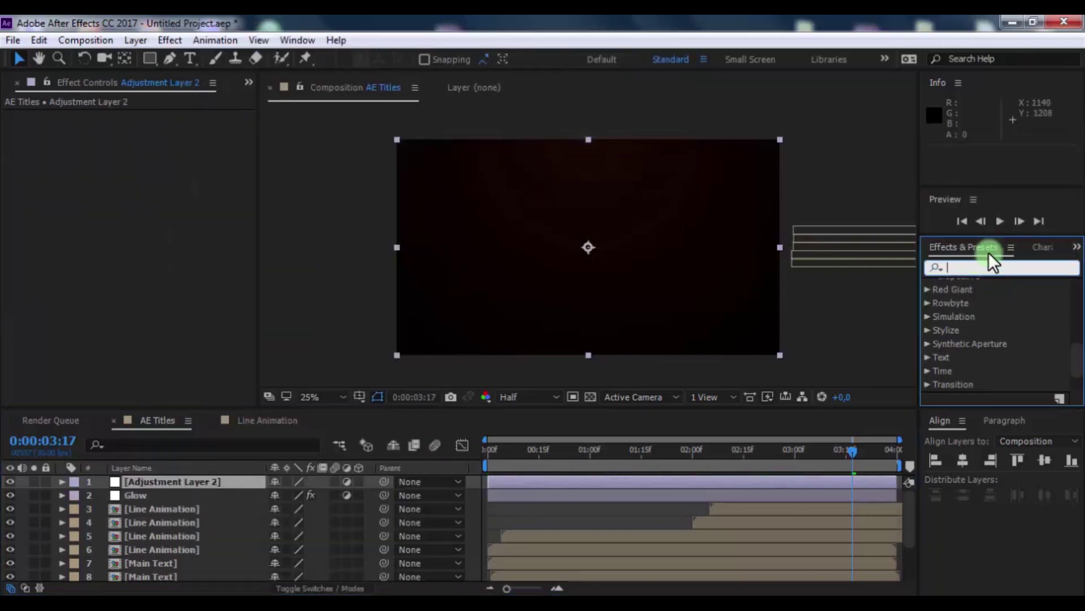
scroll(956, 301, up, 10)
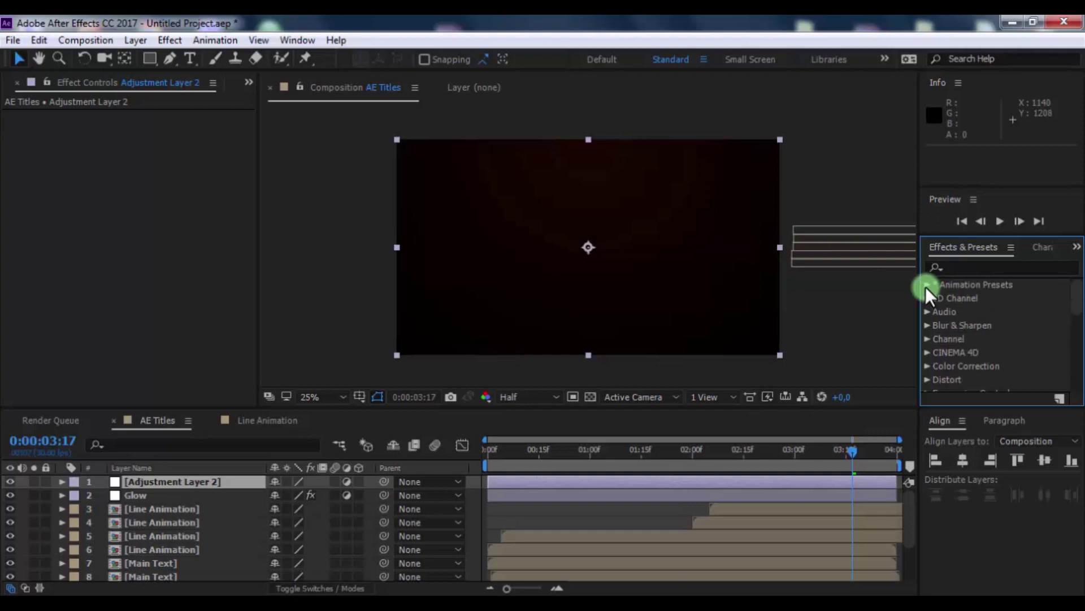
click(927, 286)
click(940, 311)
scroll(961, 316, down, 1)
drag(982, 322, 180, 481)
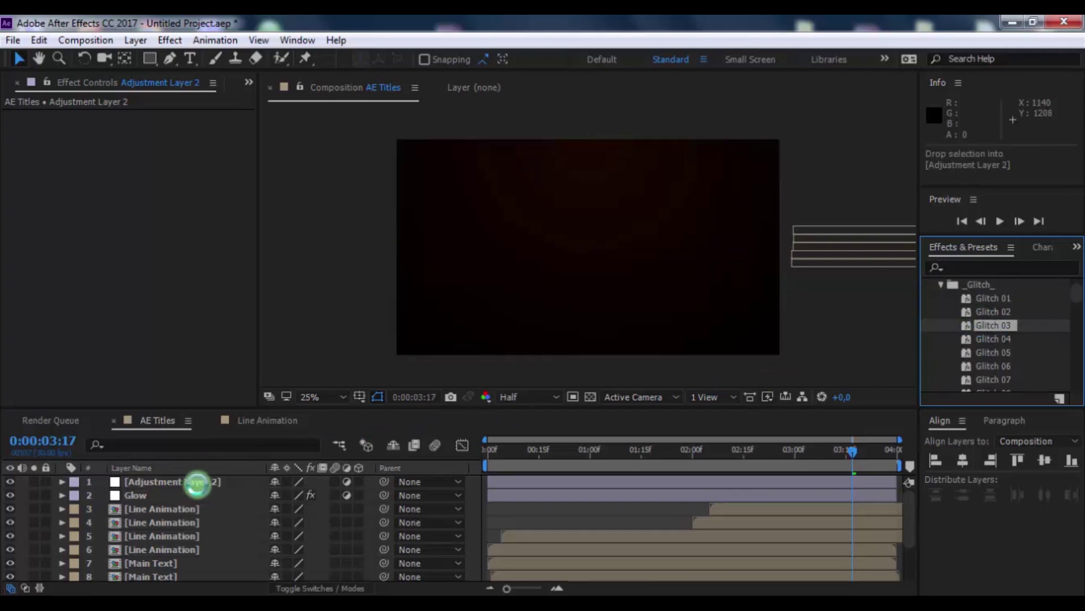
Step: Rename the adjustment layer carrying the Glitch 03 preset as "glitch"
key(Return)
text(gl)
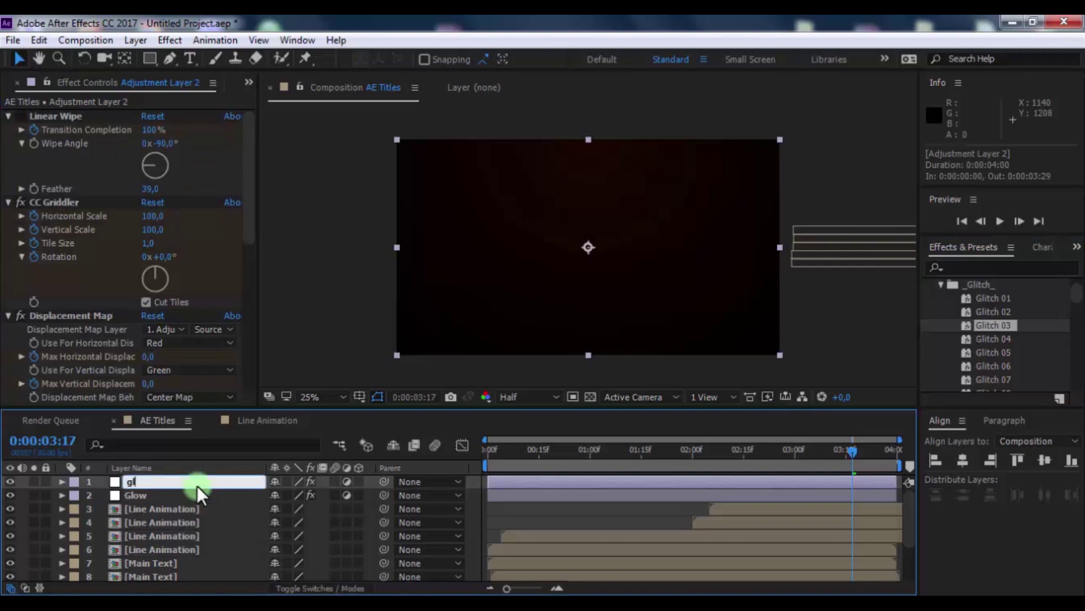
text(itch)
key(Return)
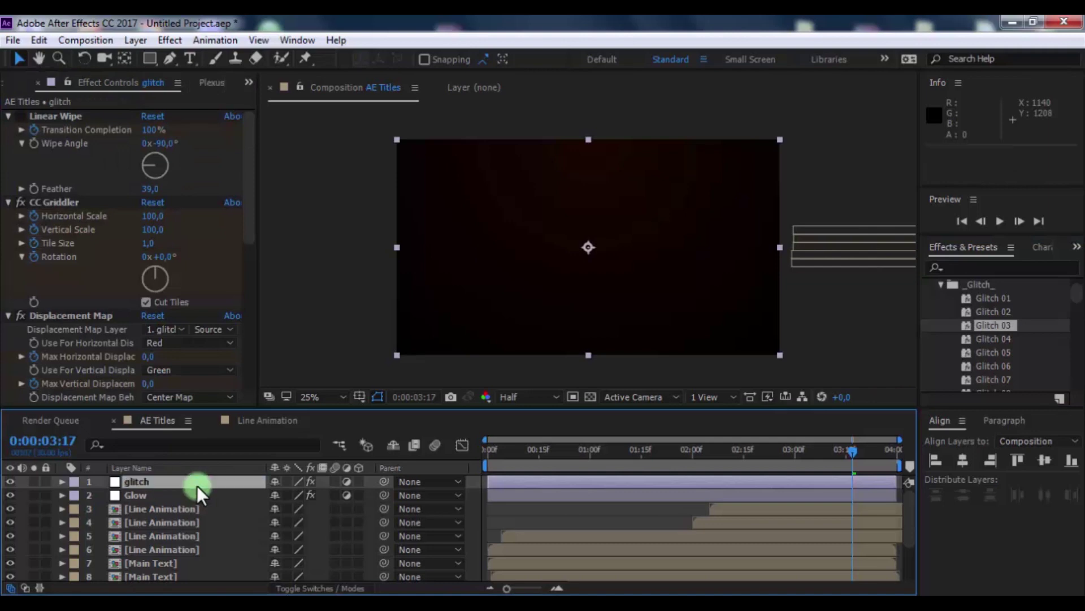
Step: Reveal all keyframes of the glitch layer, move them together to start at 0:00:00:15, and preview the glitch
key(u)
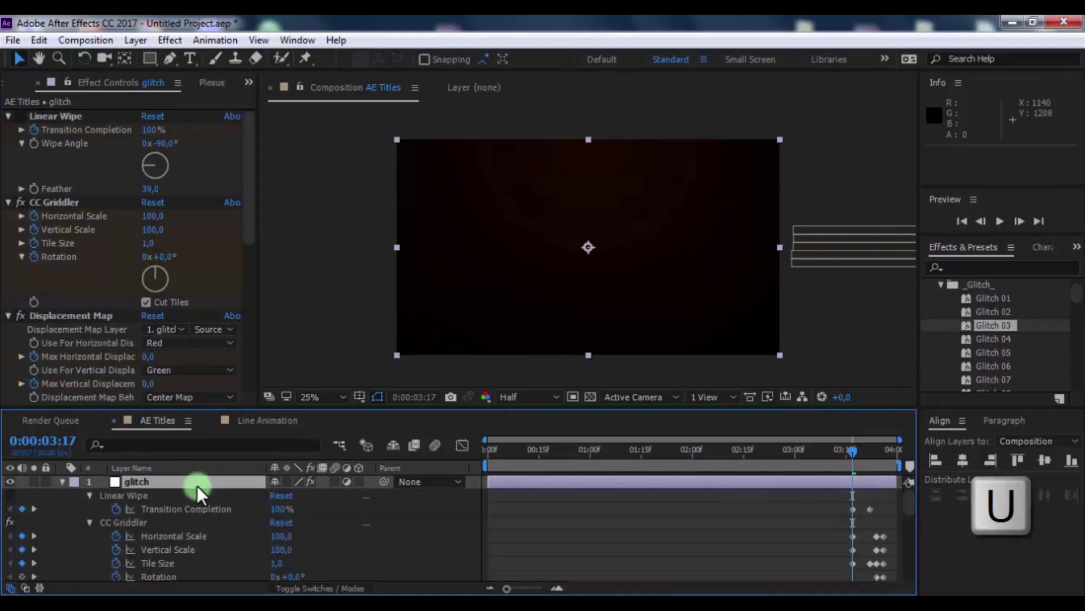
drag(830, 510, 896, 530)
click(596, 450)
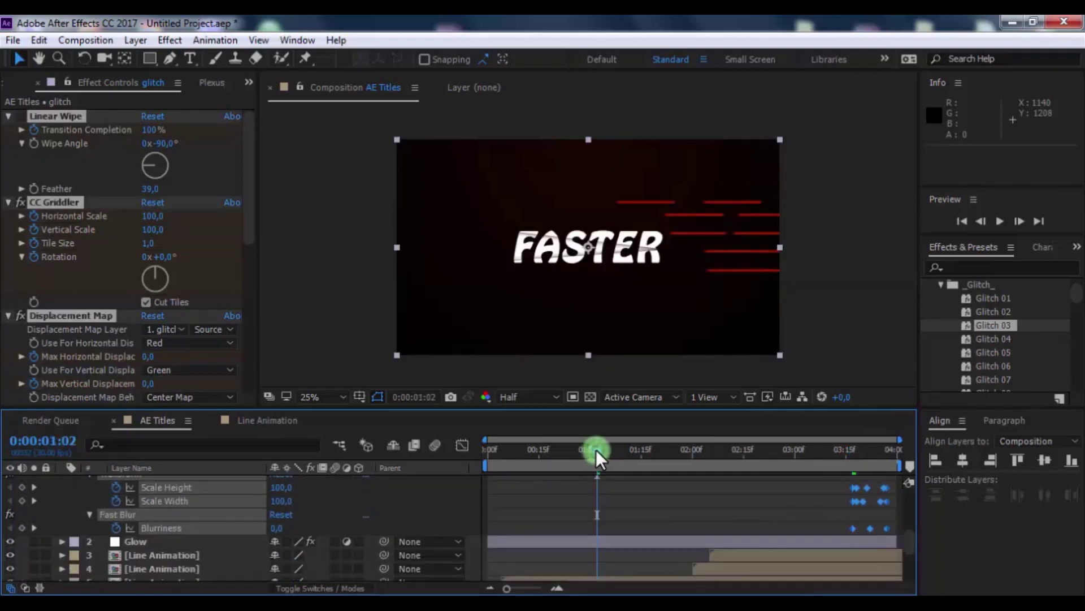
drag(580, 449, 536, 450)
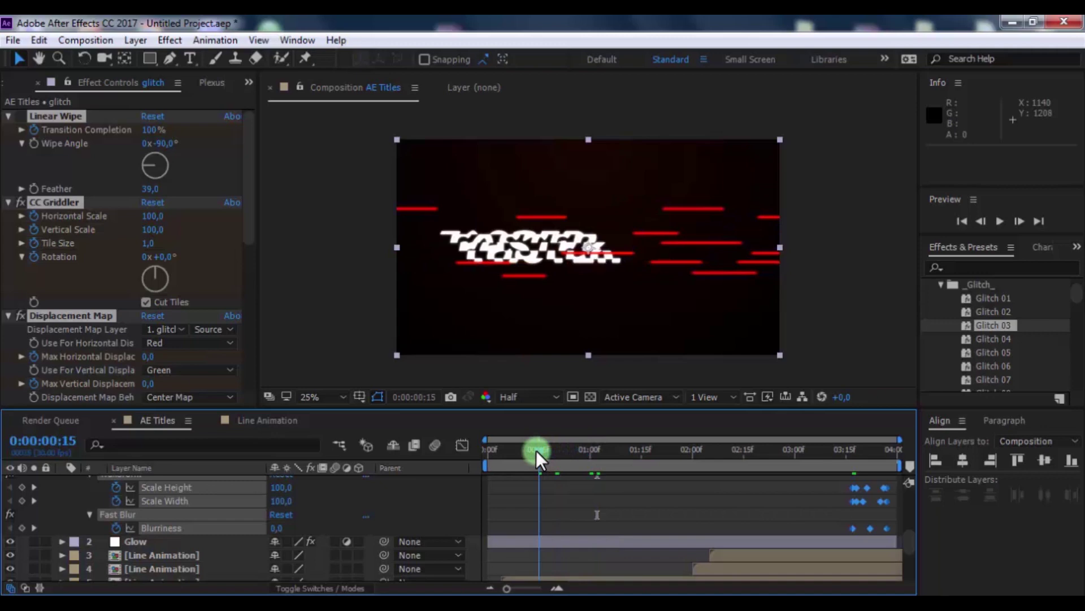
drag(867, 486, 552, 490)
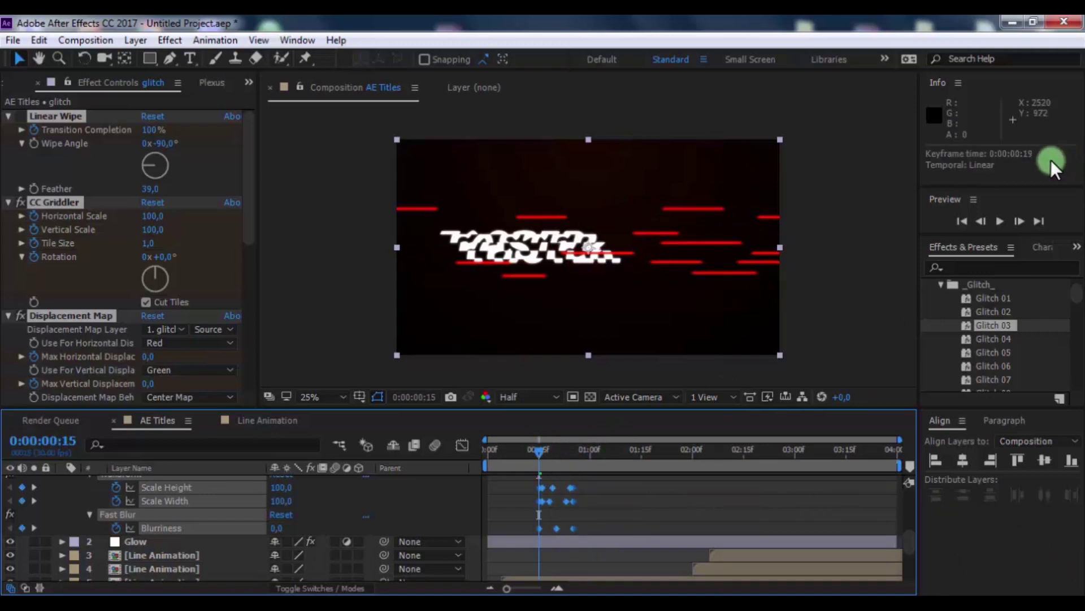
click(1006, 219)
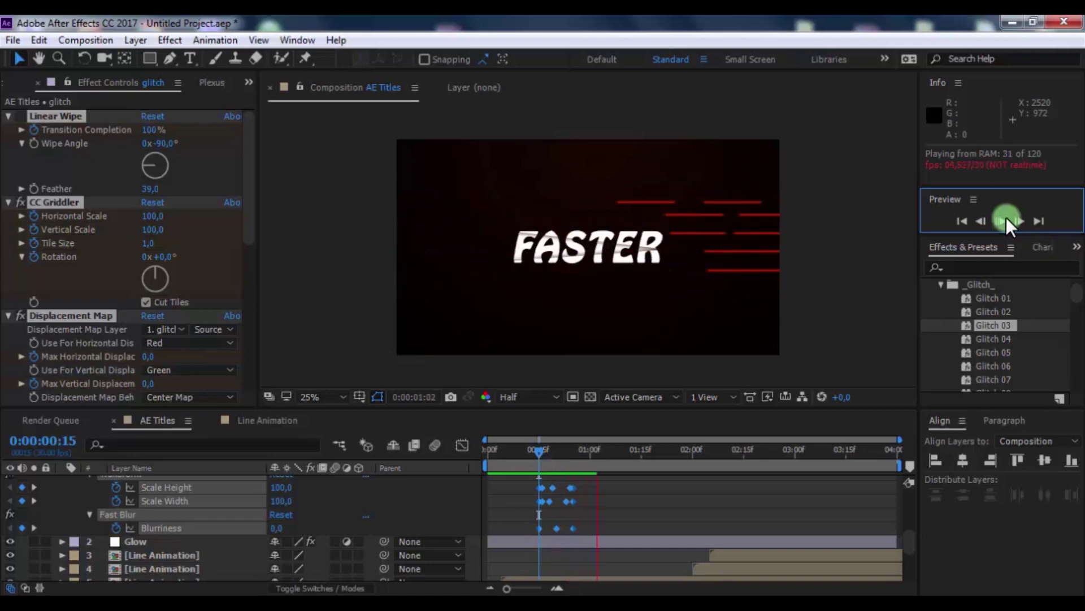
click(1006, 217)
Step: Duplicate the glitch layer, start the copy at 0:00:01:24 so its keyframes fall just after 0:00:02:08, and preview it
click(603, 510)
scroll(604, 510, up, 3)
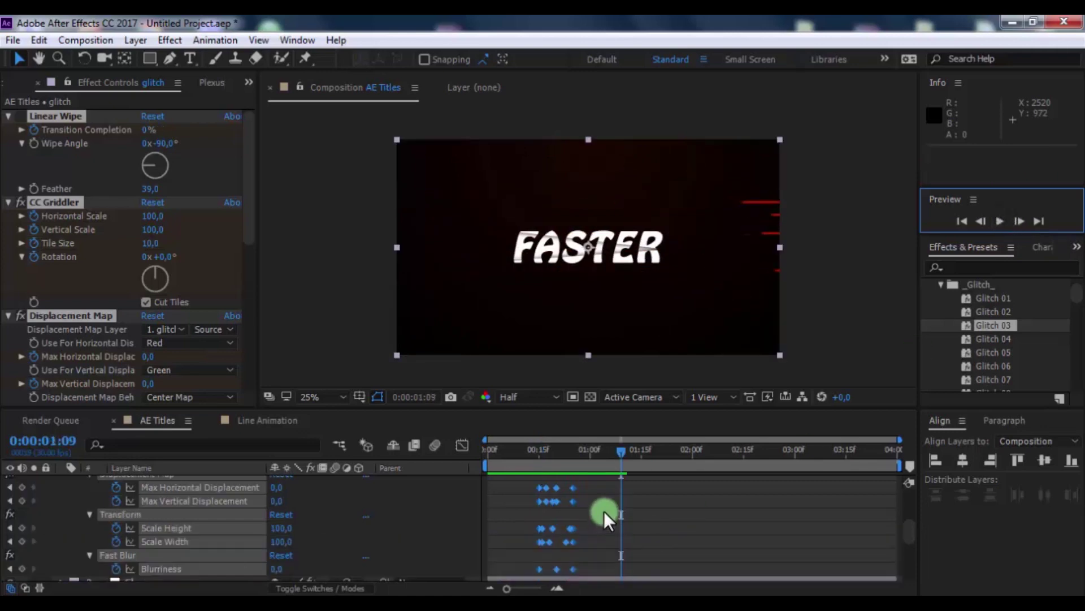
scroll(604, 510, up, 2)
key(ctrl+d)
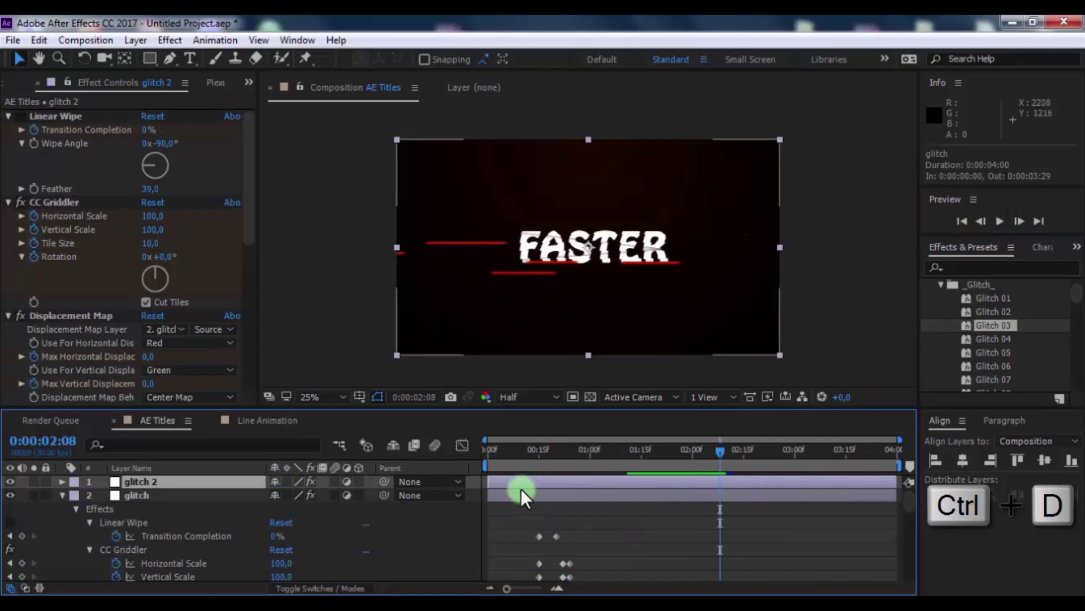
drag(541, 484, 711, 449)
key(u)
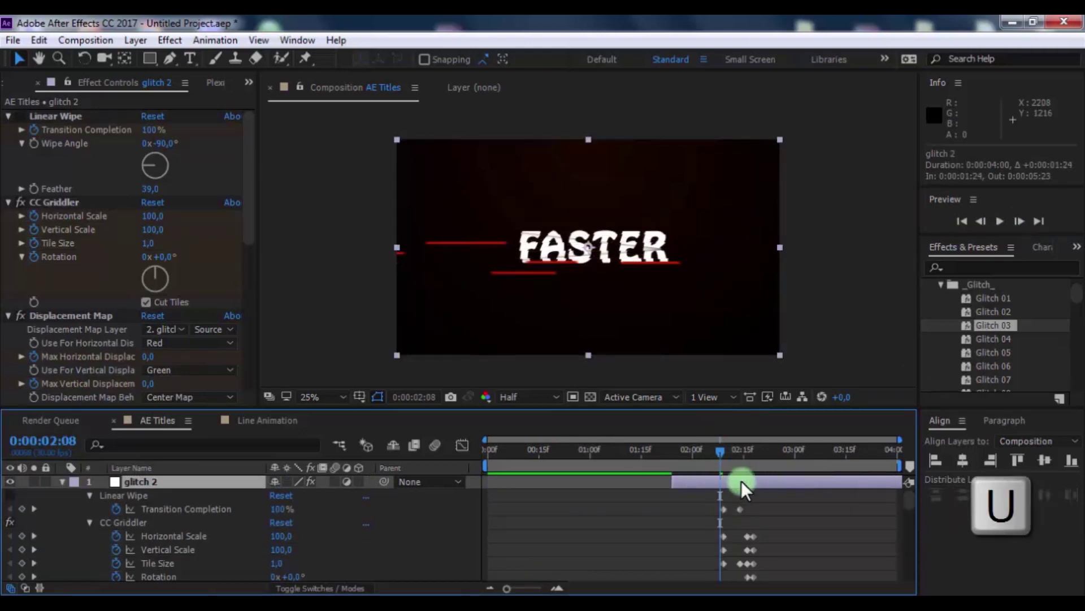
click(997, 220)
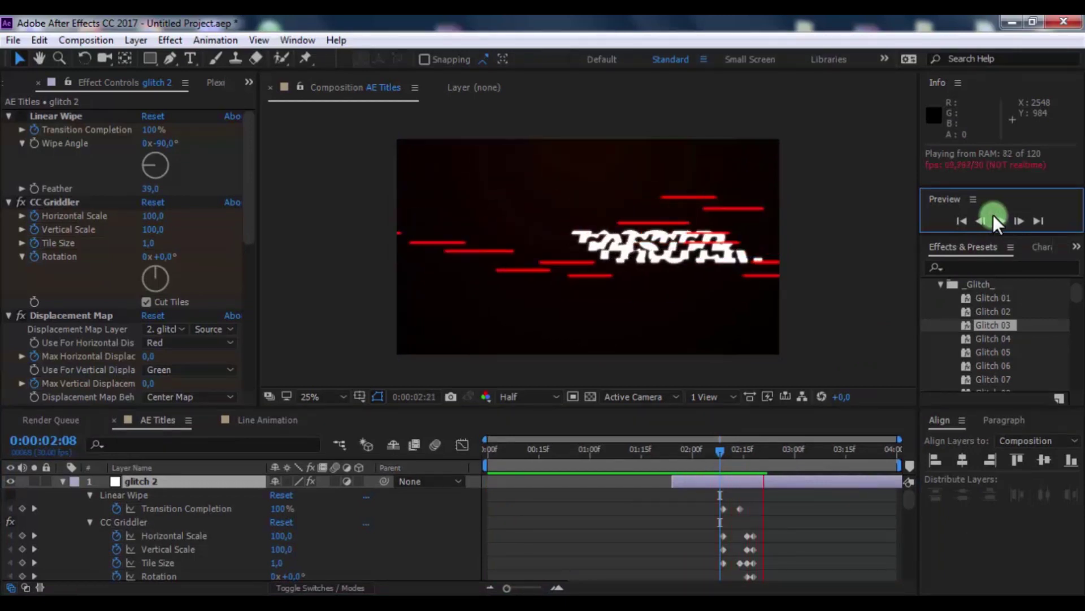
click(994, 219)
click(758, 465)
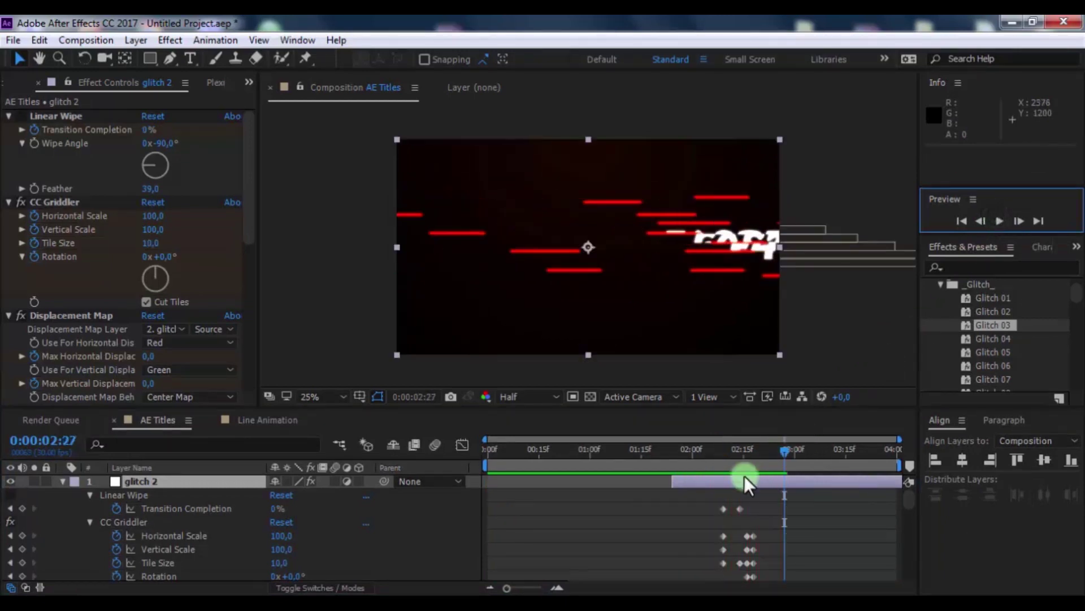